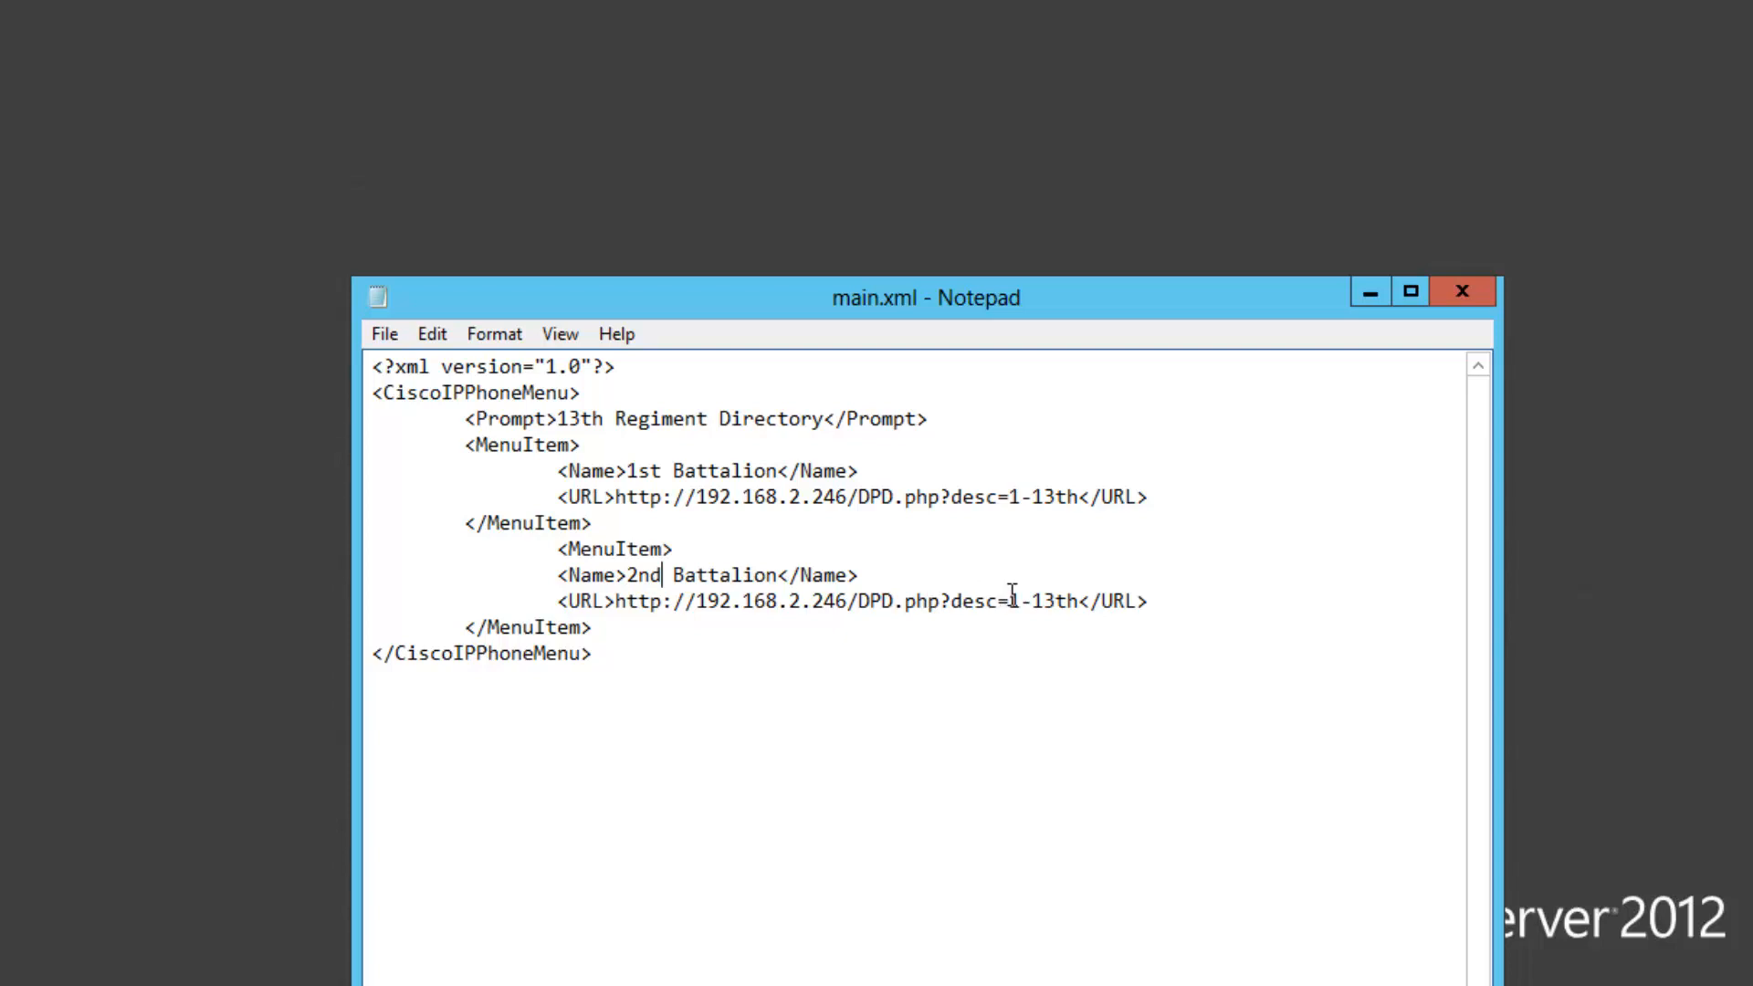
- Change the 2nd Battalion menu item's URL in main.xml to end in desc=2-13th and save the file
left_click_drag(1010, 600, 1022, 601)
type("2")
left_click(557, 418)
left_click_drag(610, 418, 824, 403)
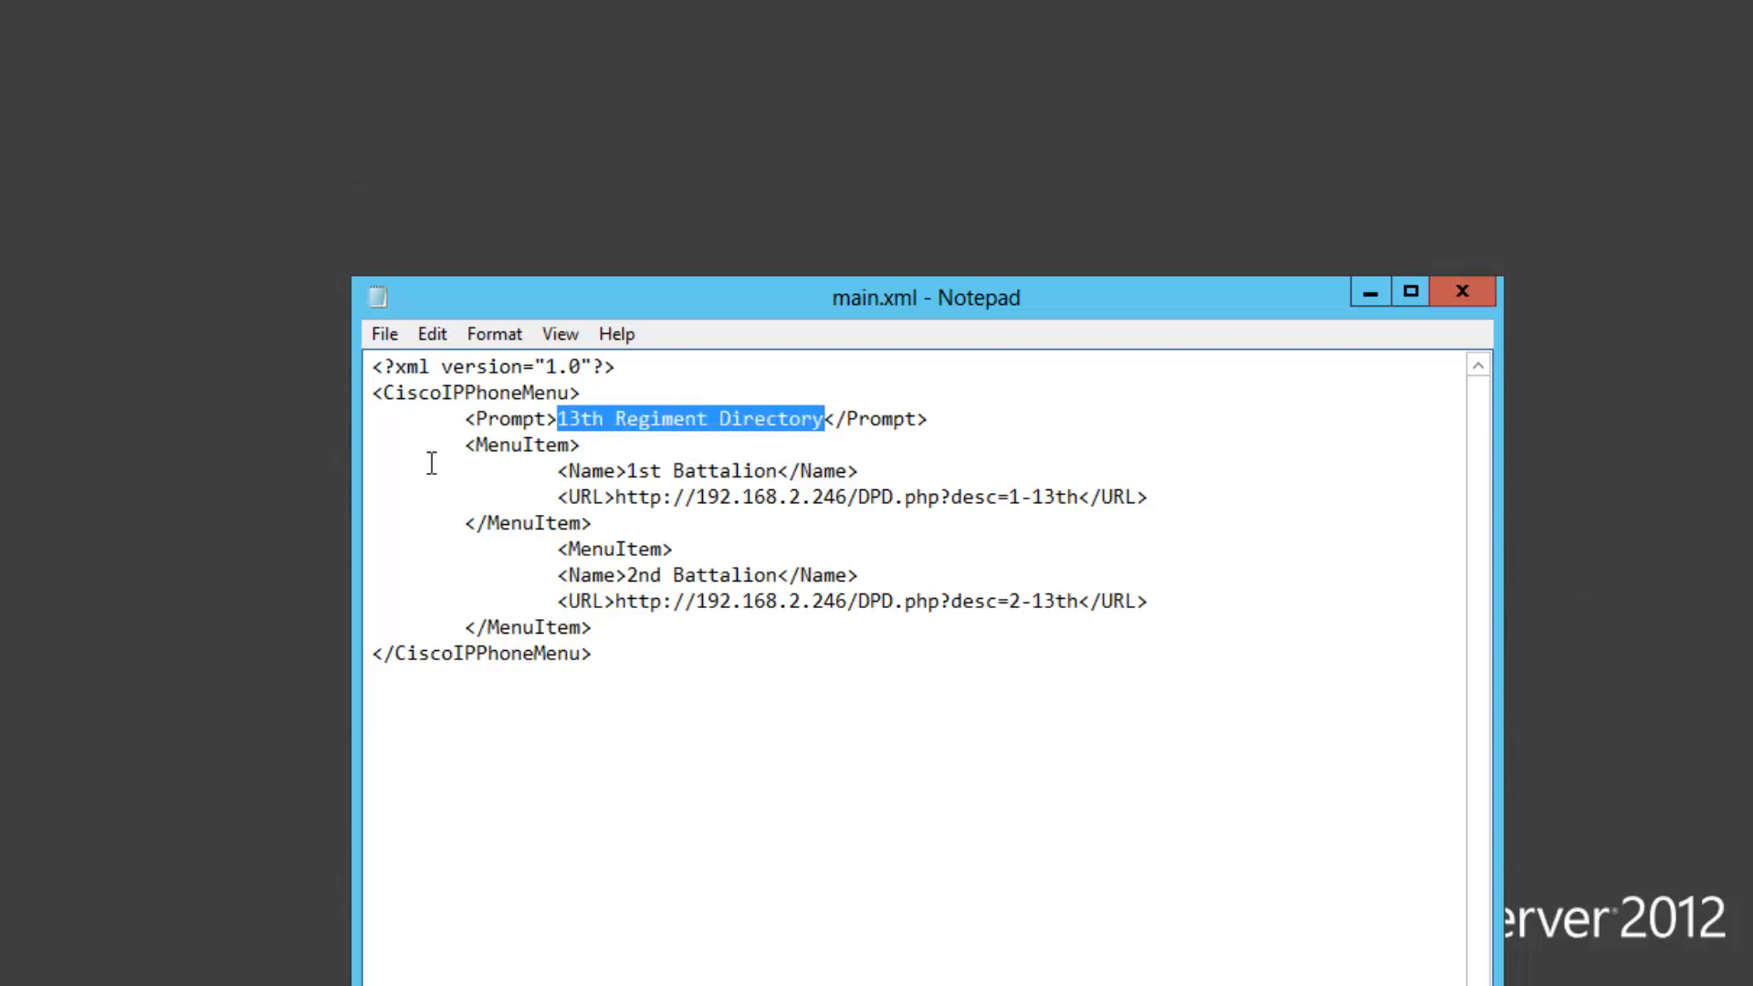
left_click(387, 345)
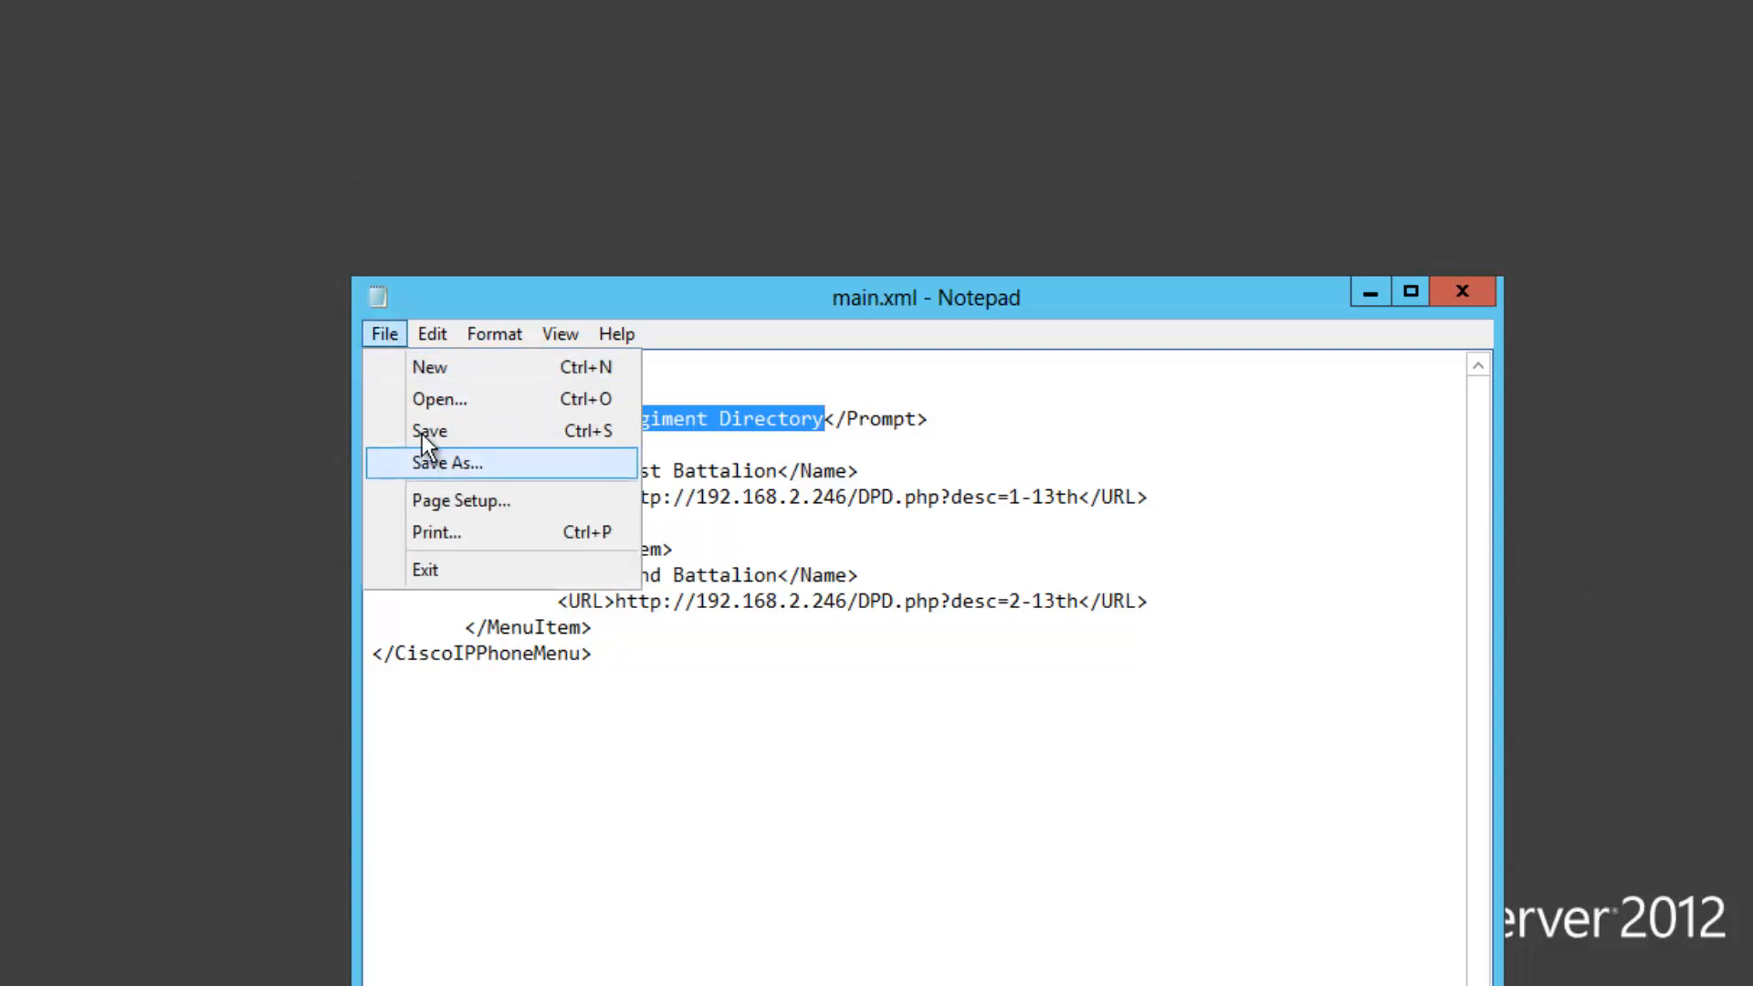
left_click(421, 435)
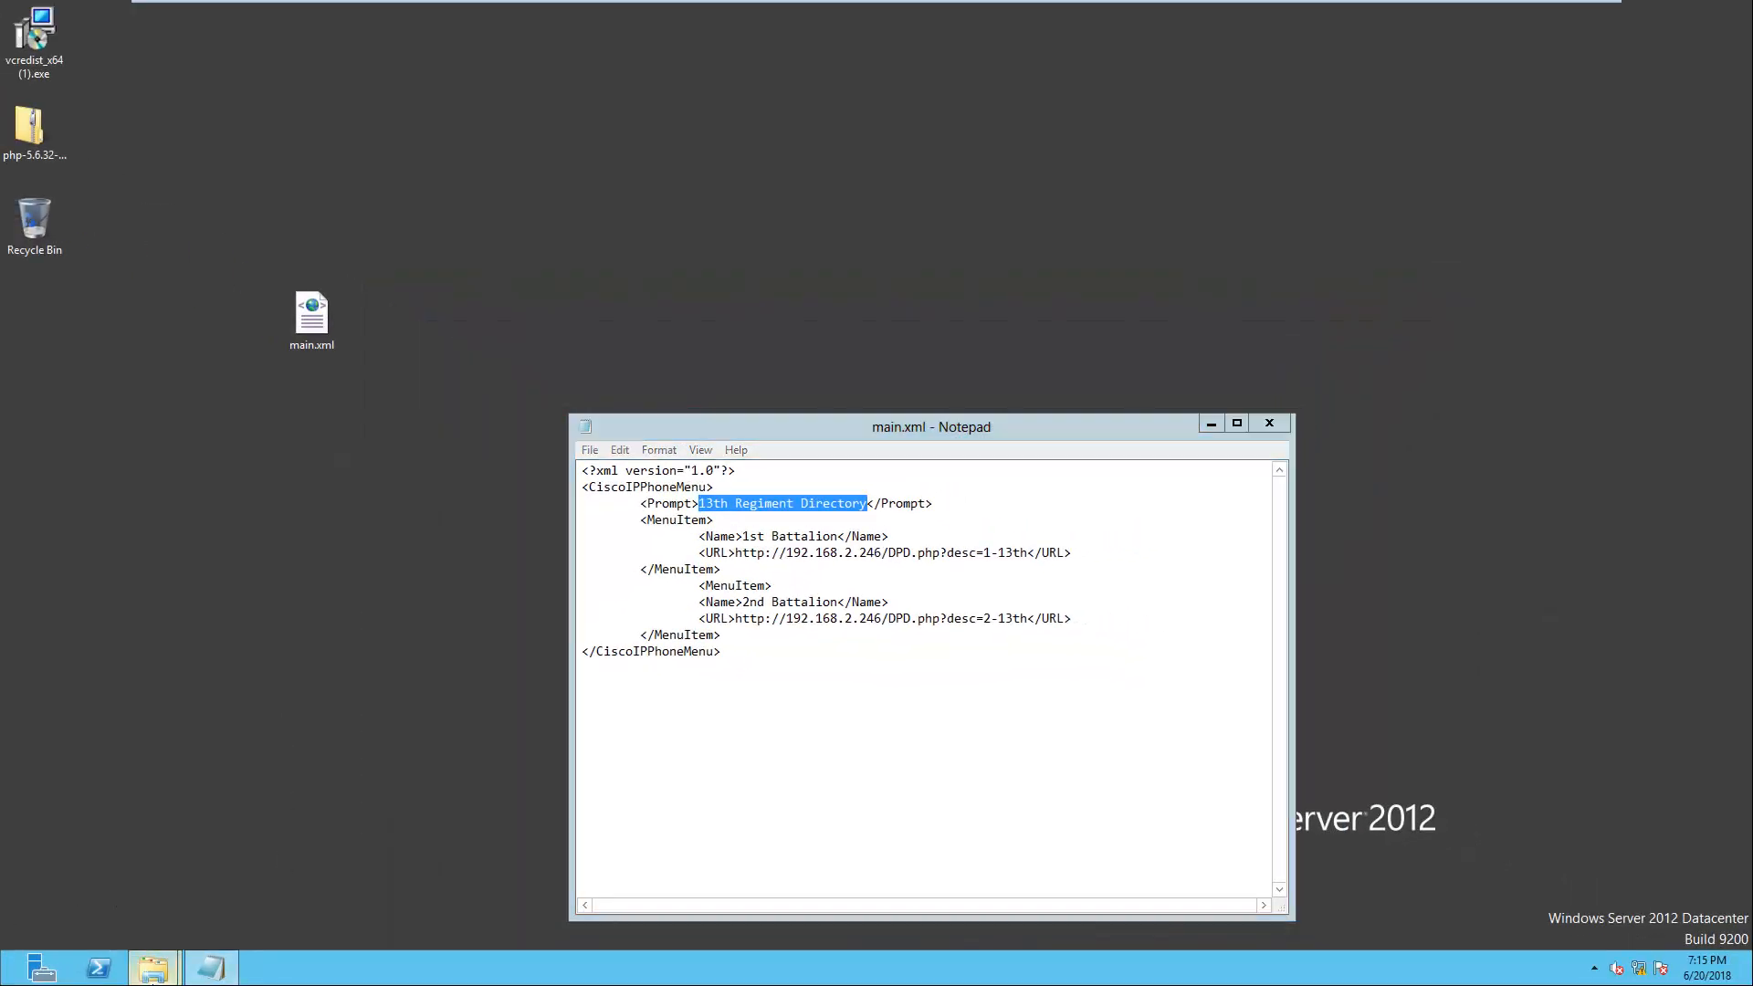
- Move main.xml from the desktop into the inetpub wwwroot folder, granting administrator permission
mouse_move(152, 967)
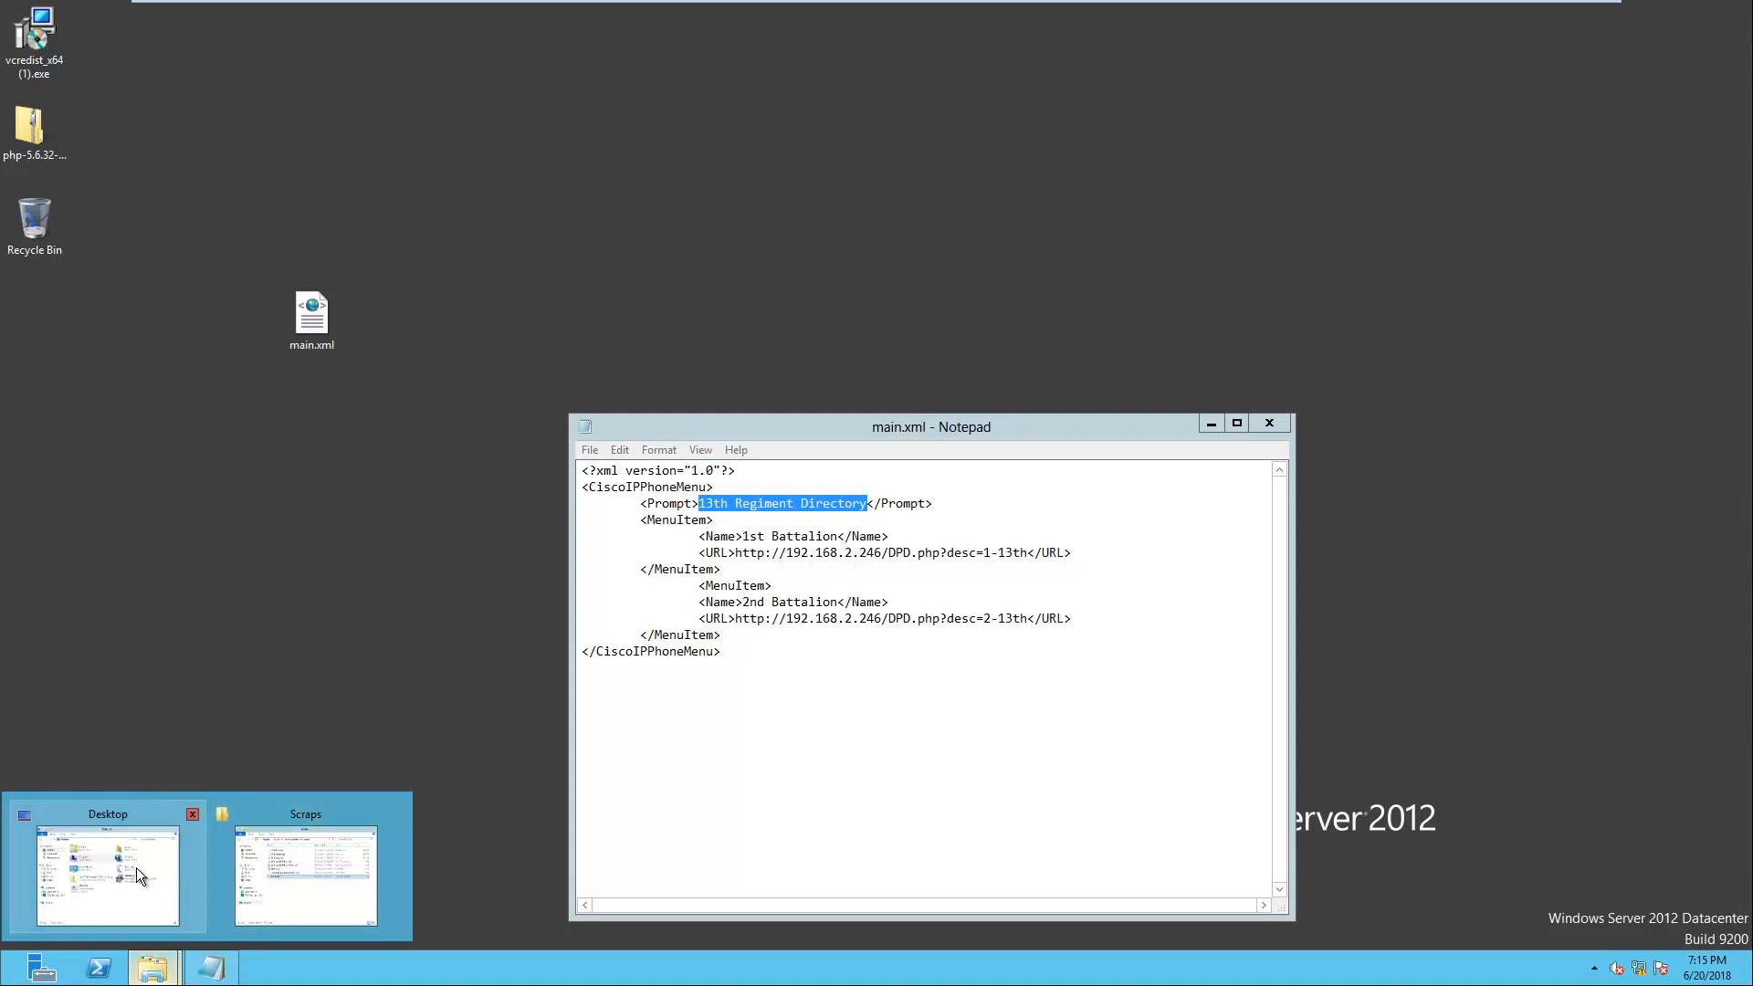
left_click(135, 867)
double_click(867, 320)
left_click_drag(315, 329, 923, 537)
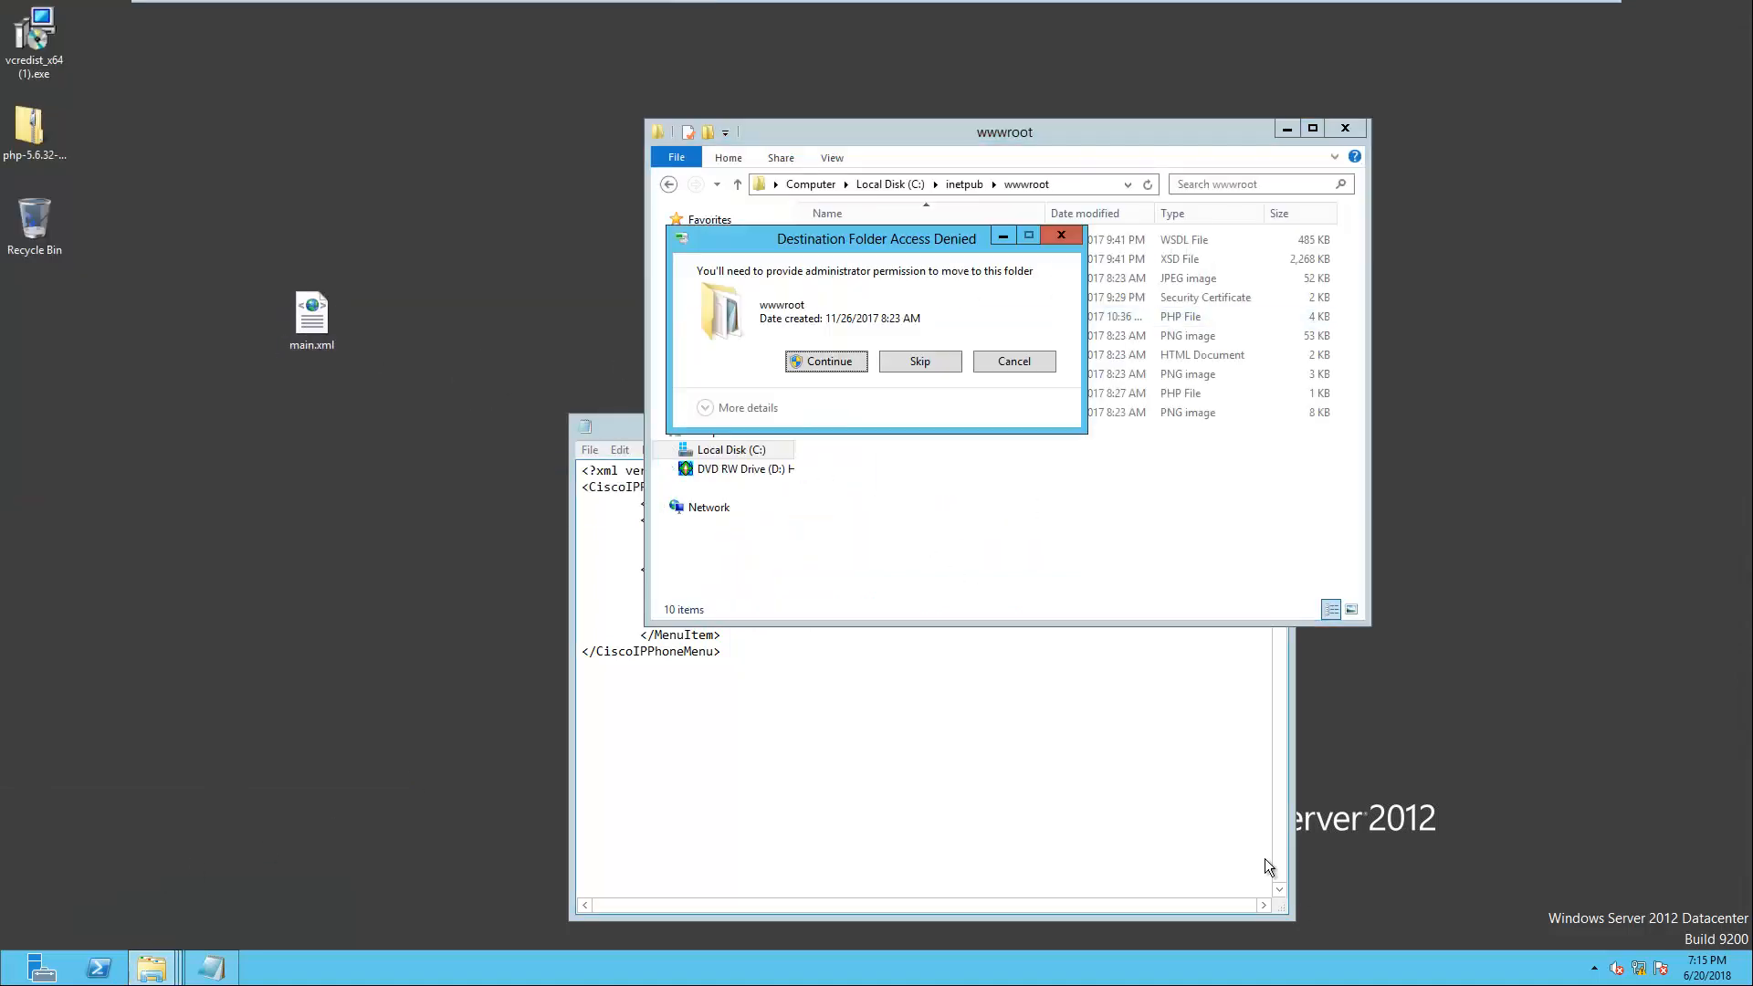
left_click(839, 358)
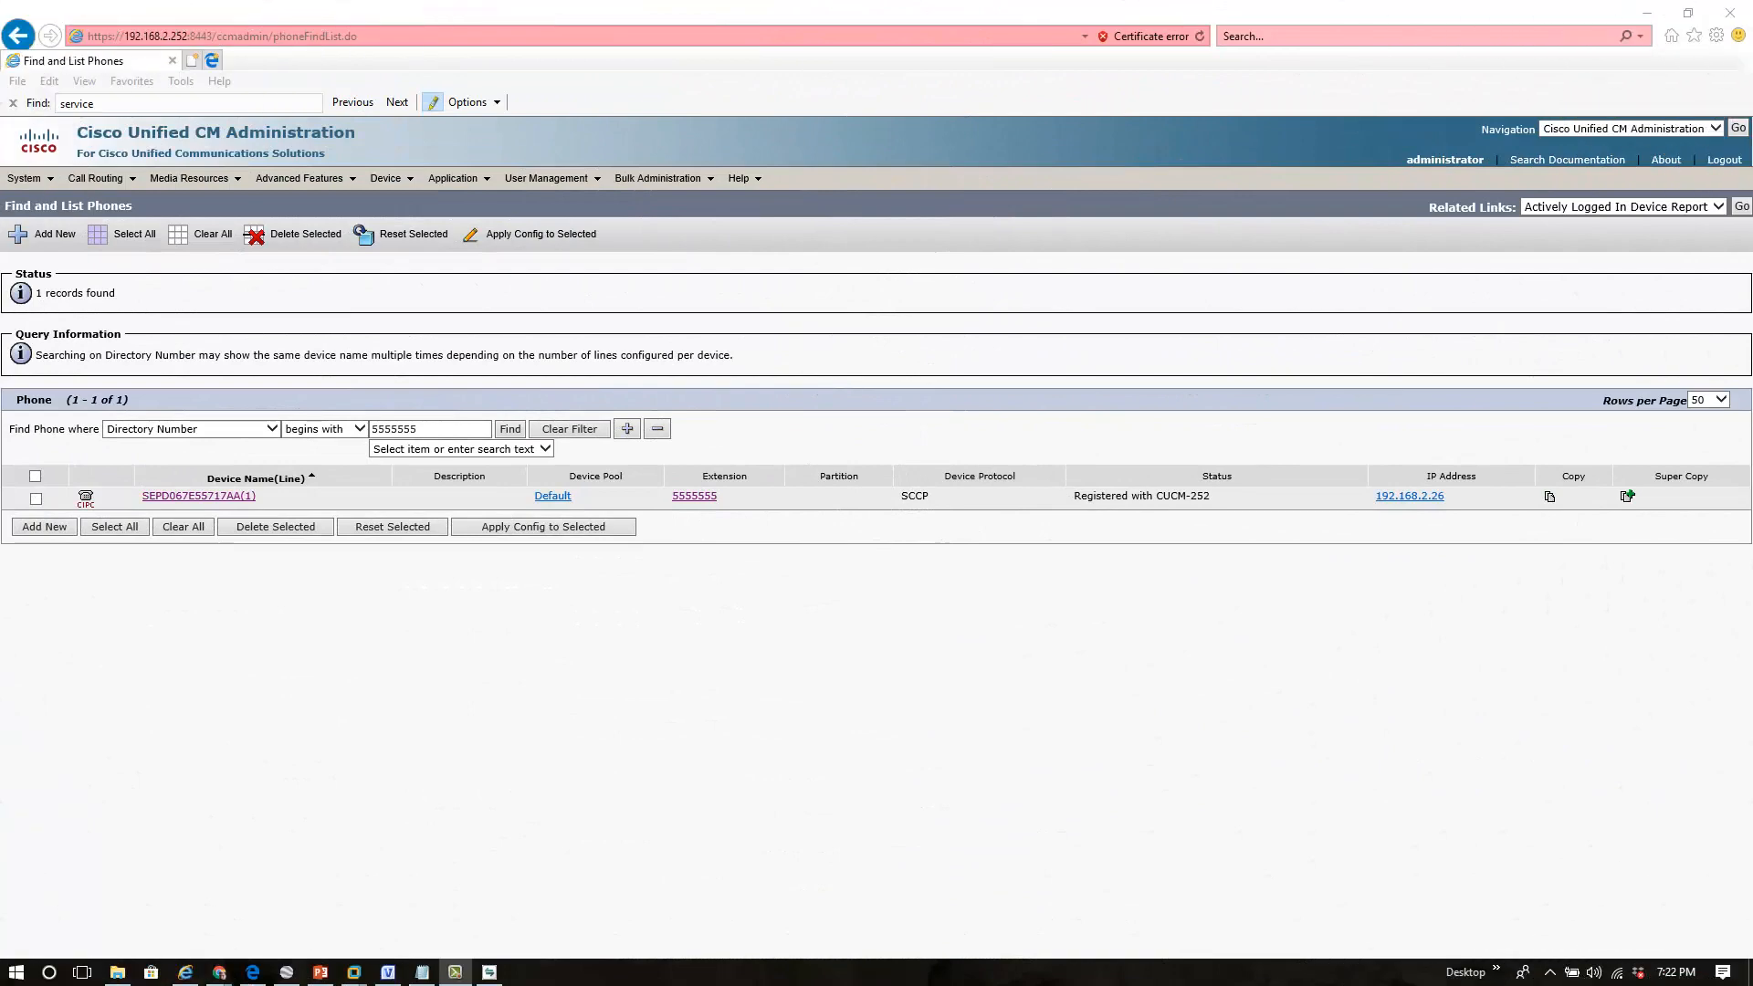
- Examine the entries in the Cisco IP Communicator's Directories list, through Corporate Directory, then exit and minimize the phone
left_click_drag(1720, 317, 1176, 204)
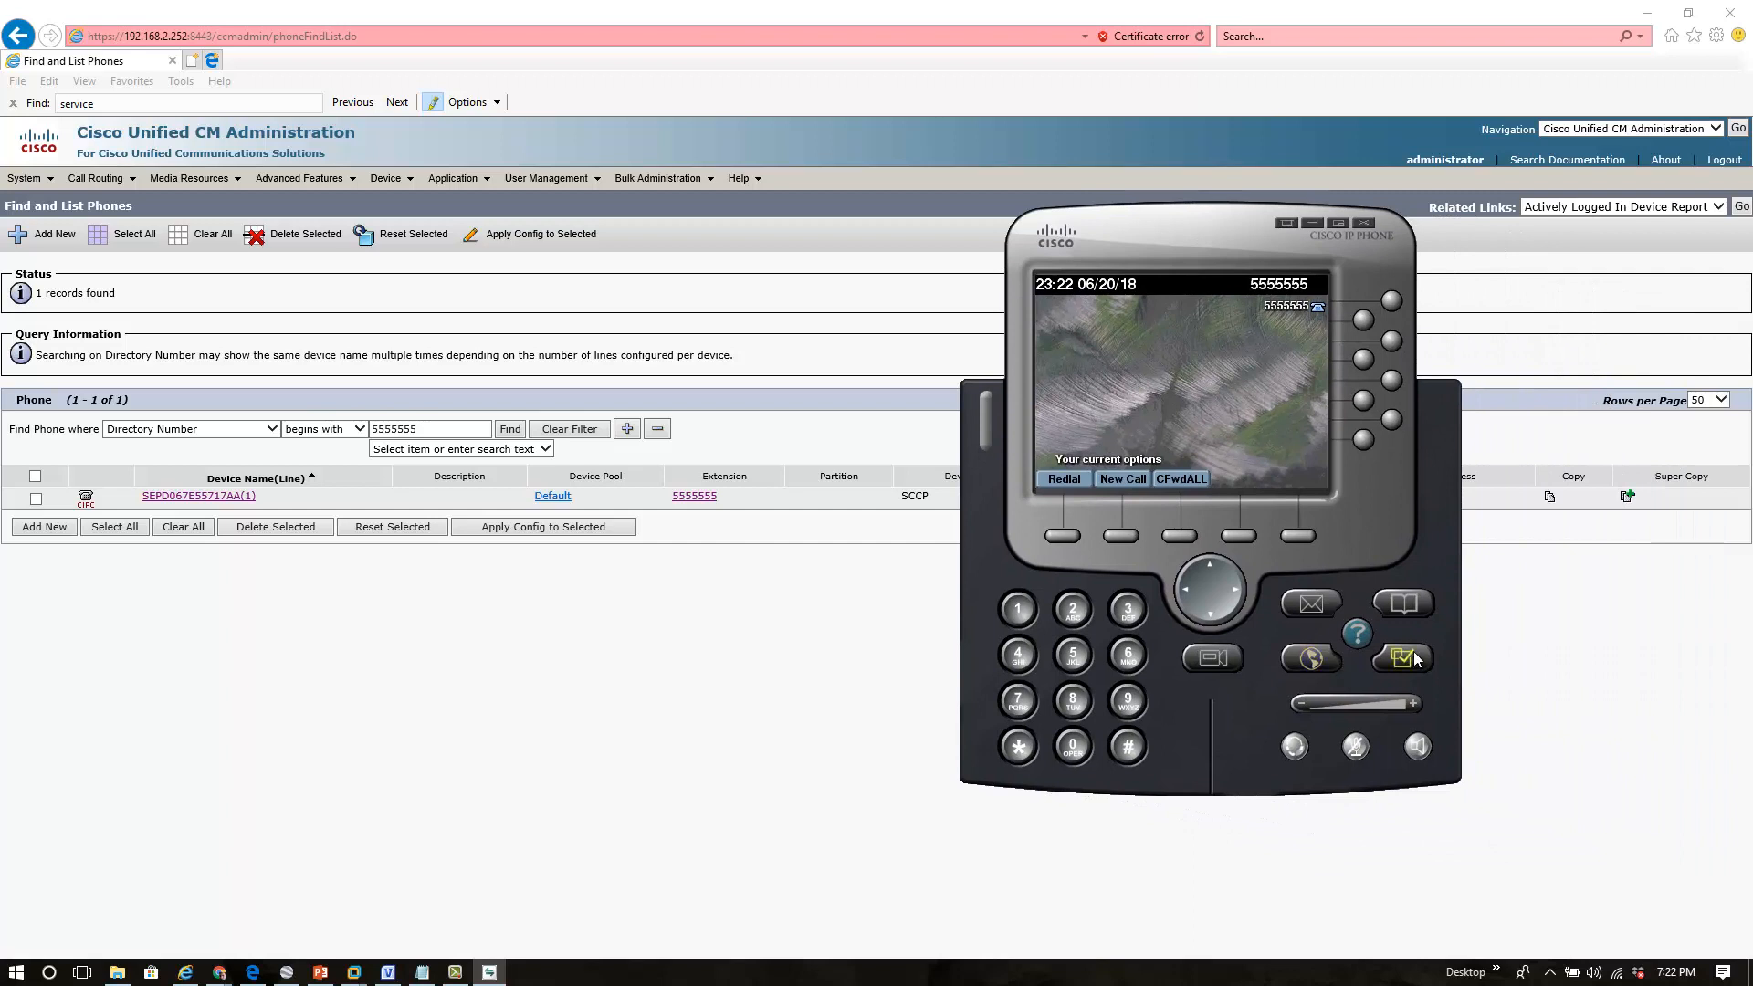
left_click(1404, 605)
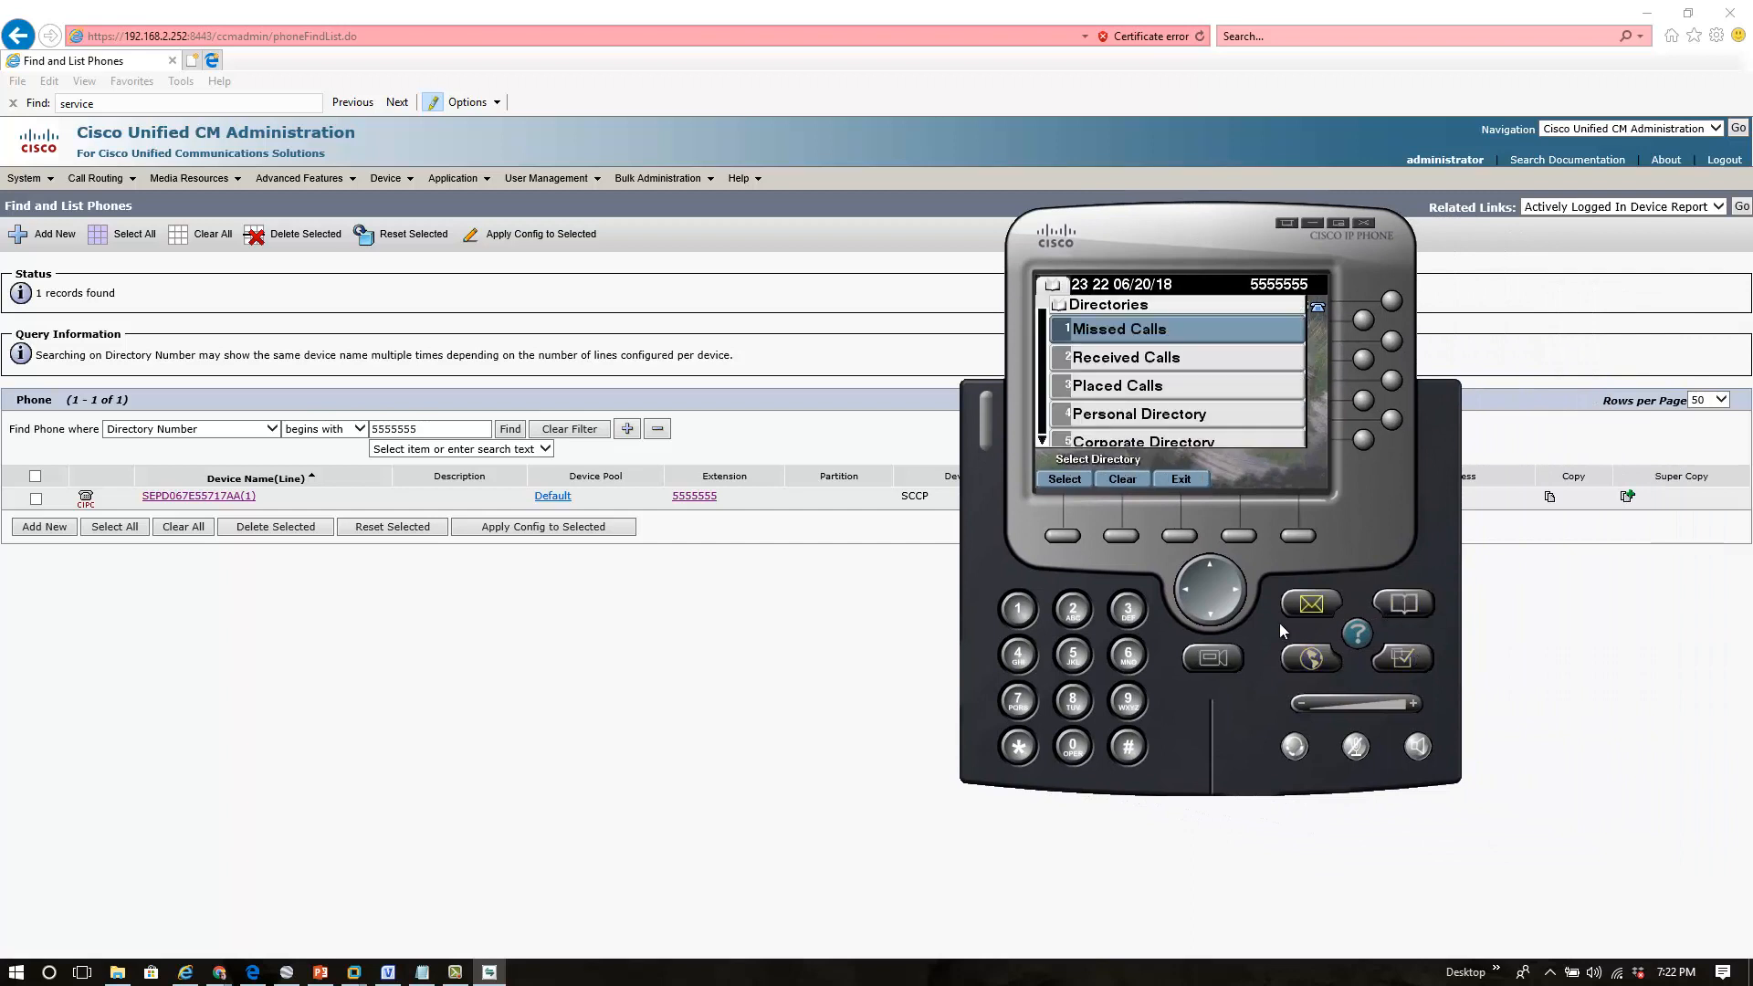
left_click(1210, 616)
left_click(1210, 615)
left_click(1210, 615)
left_click(1210, 615)
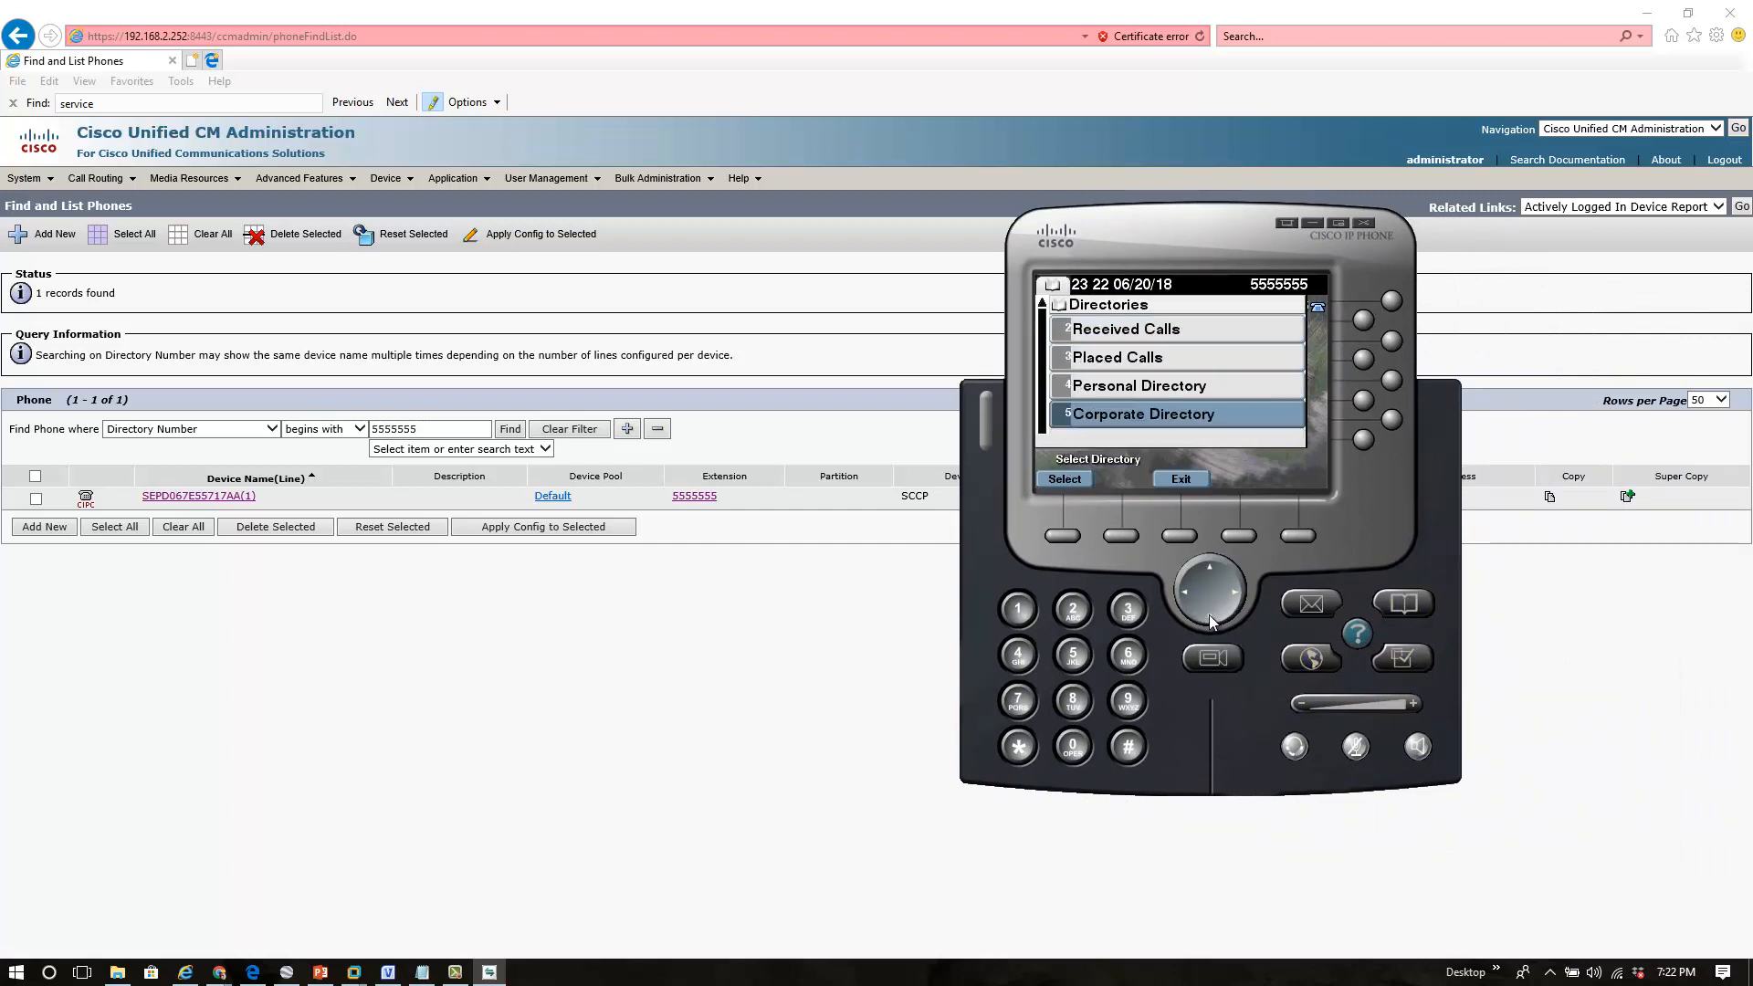
left_click(1179, 536)
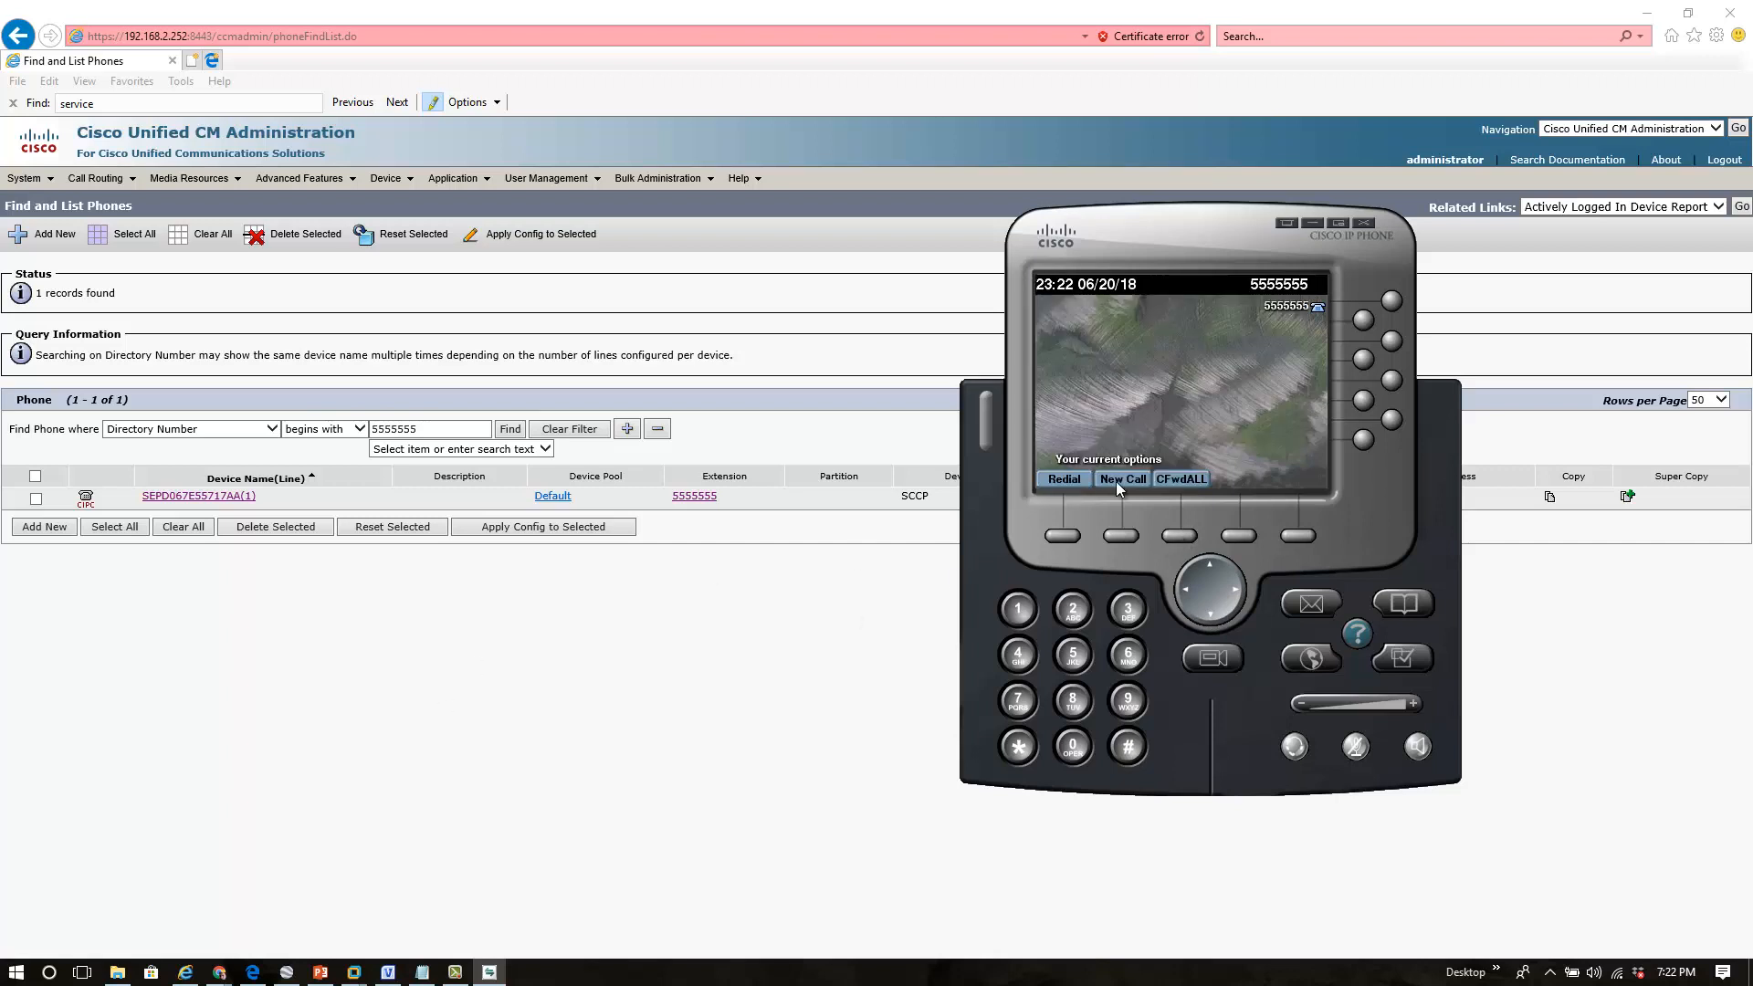
left_click(1309, 223)
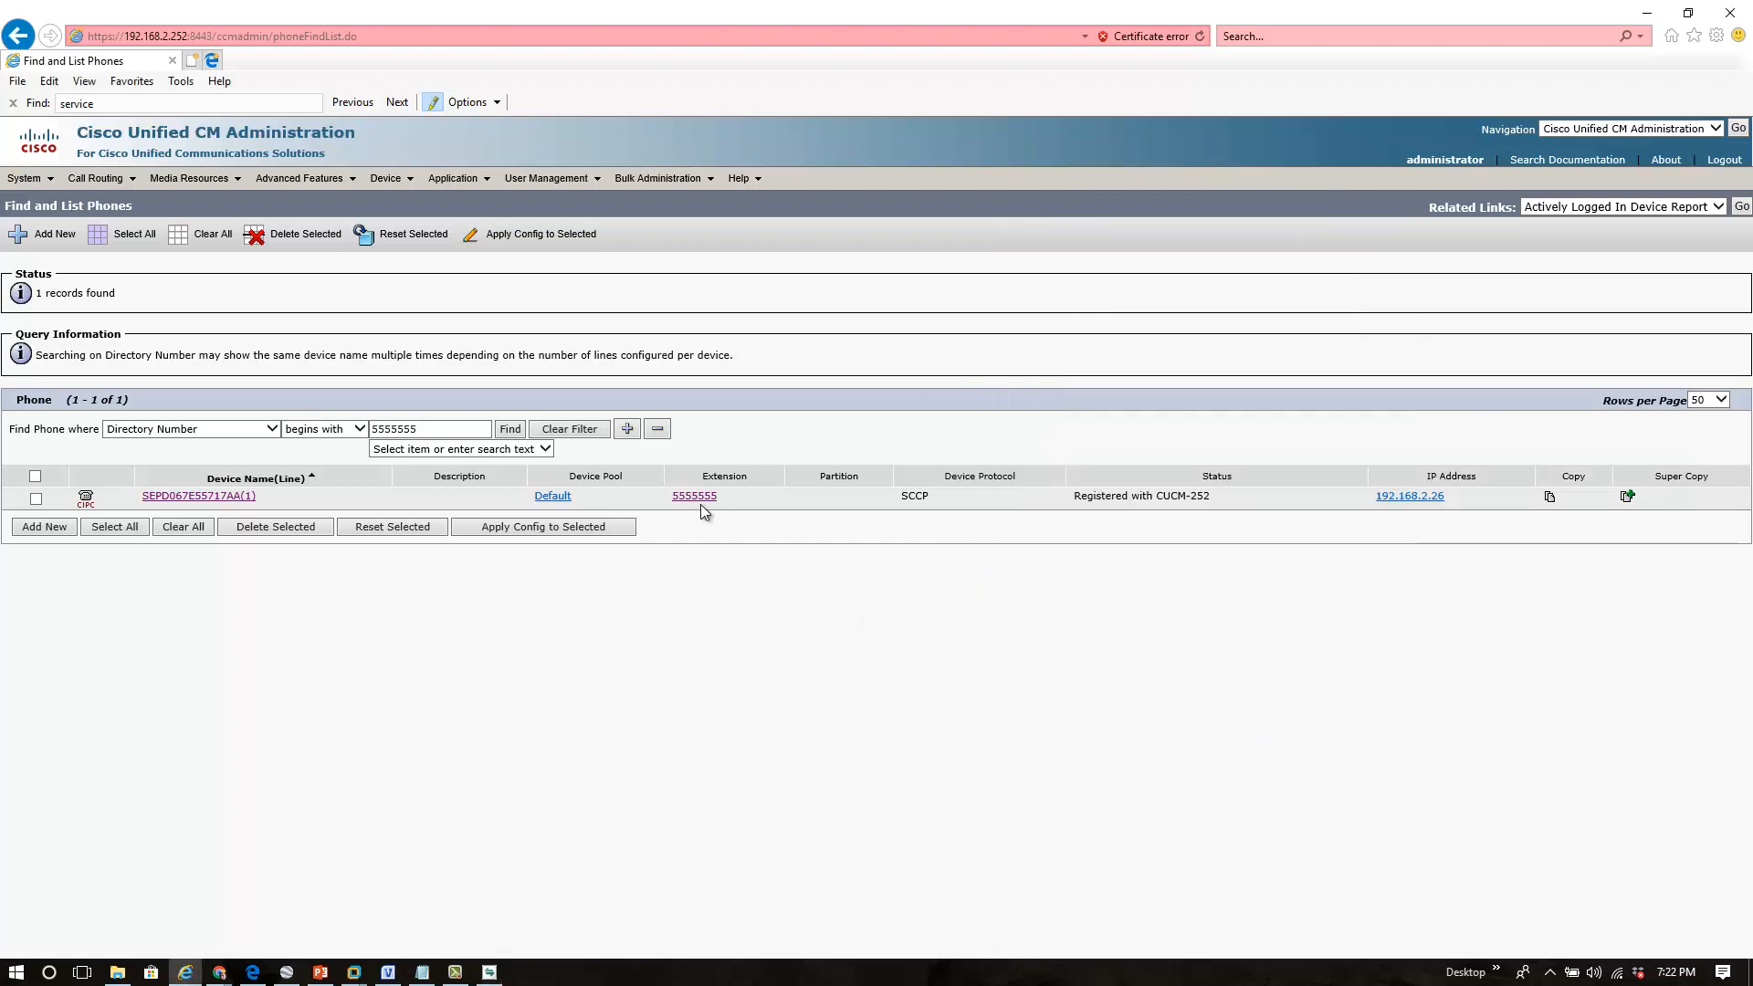
- Open the found phone's configuration and set Services Provisioning to Both
left_click(205, 498)
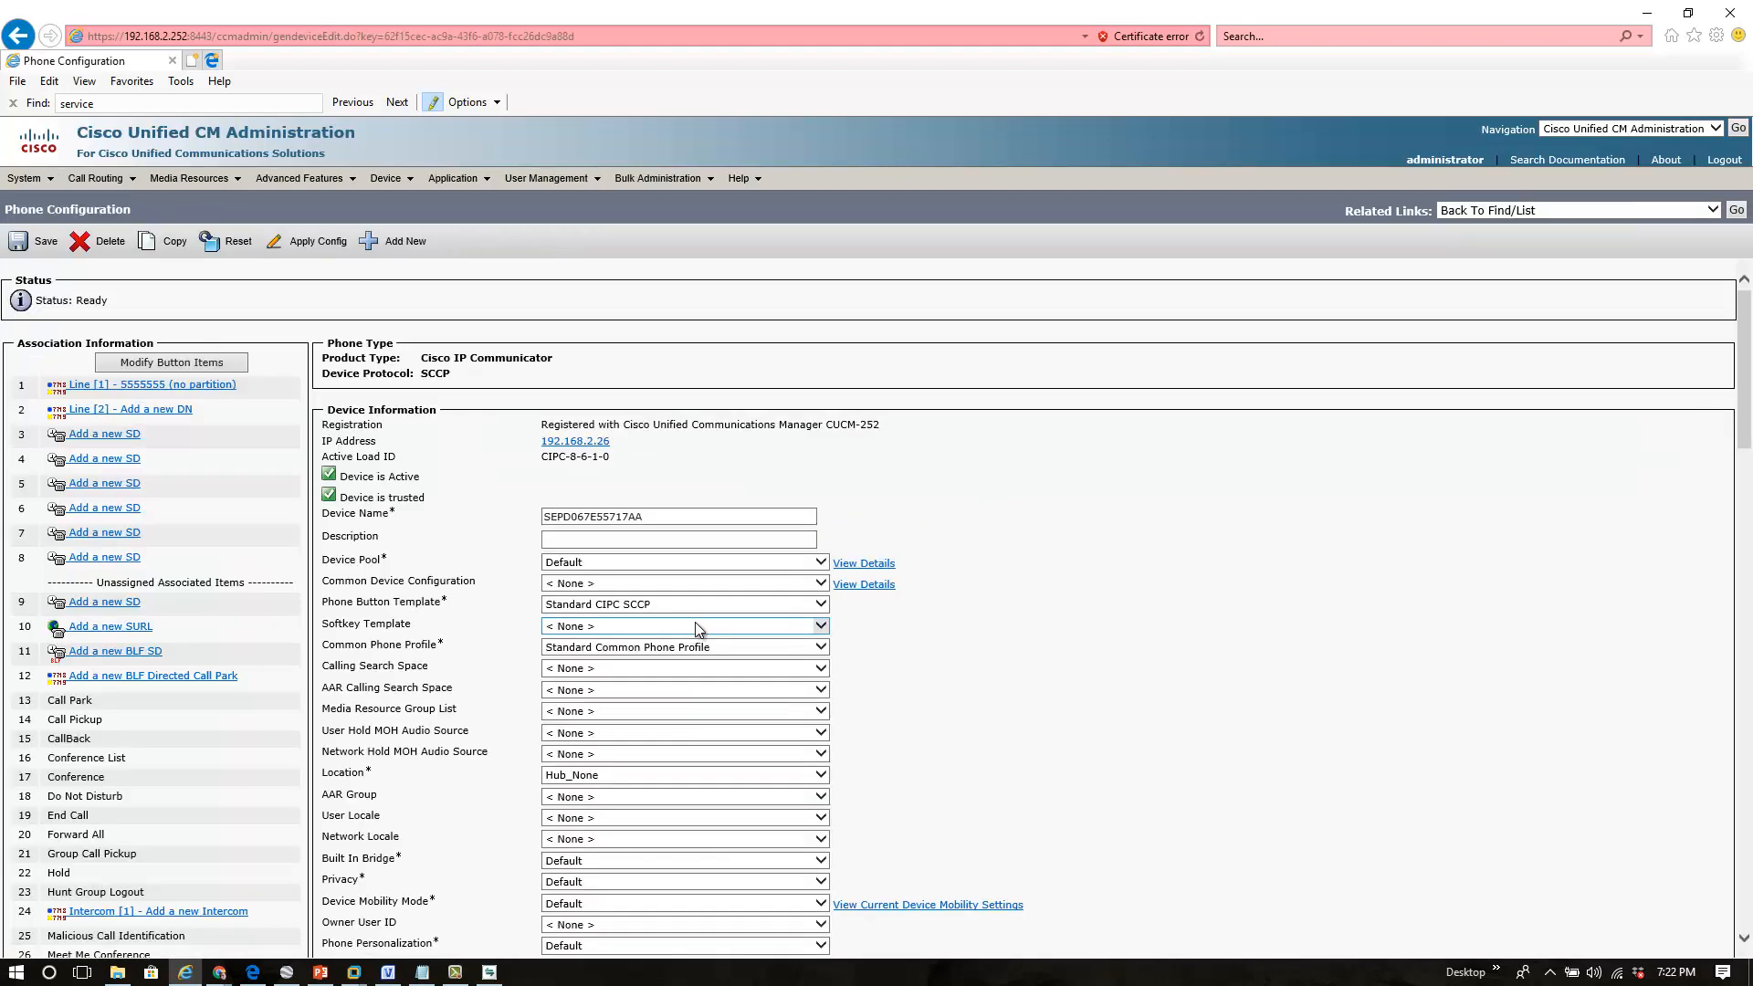
scroll(738, 650, "down", 1)
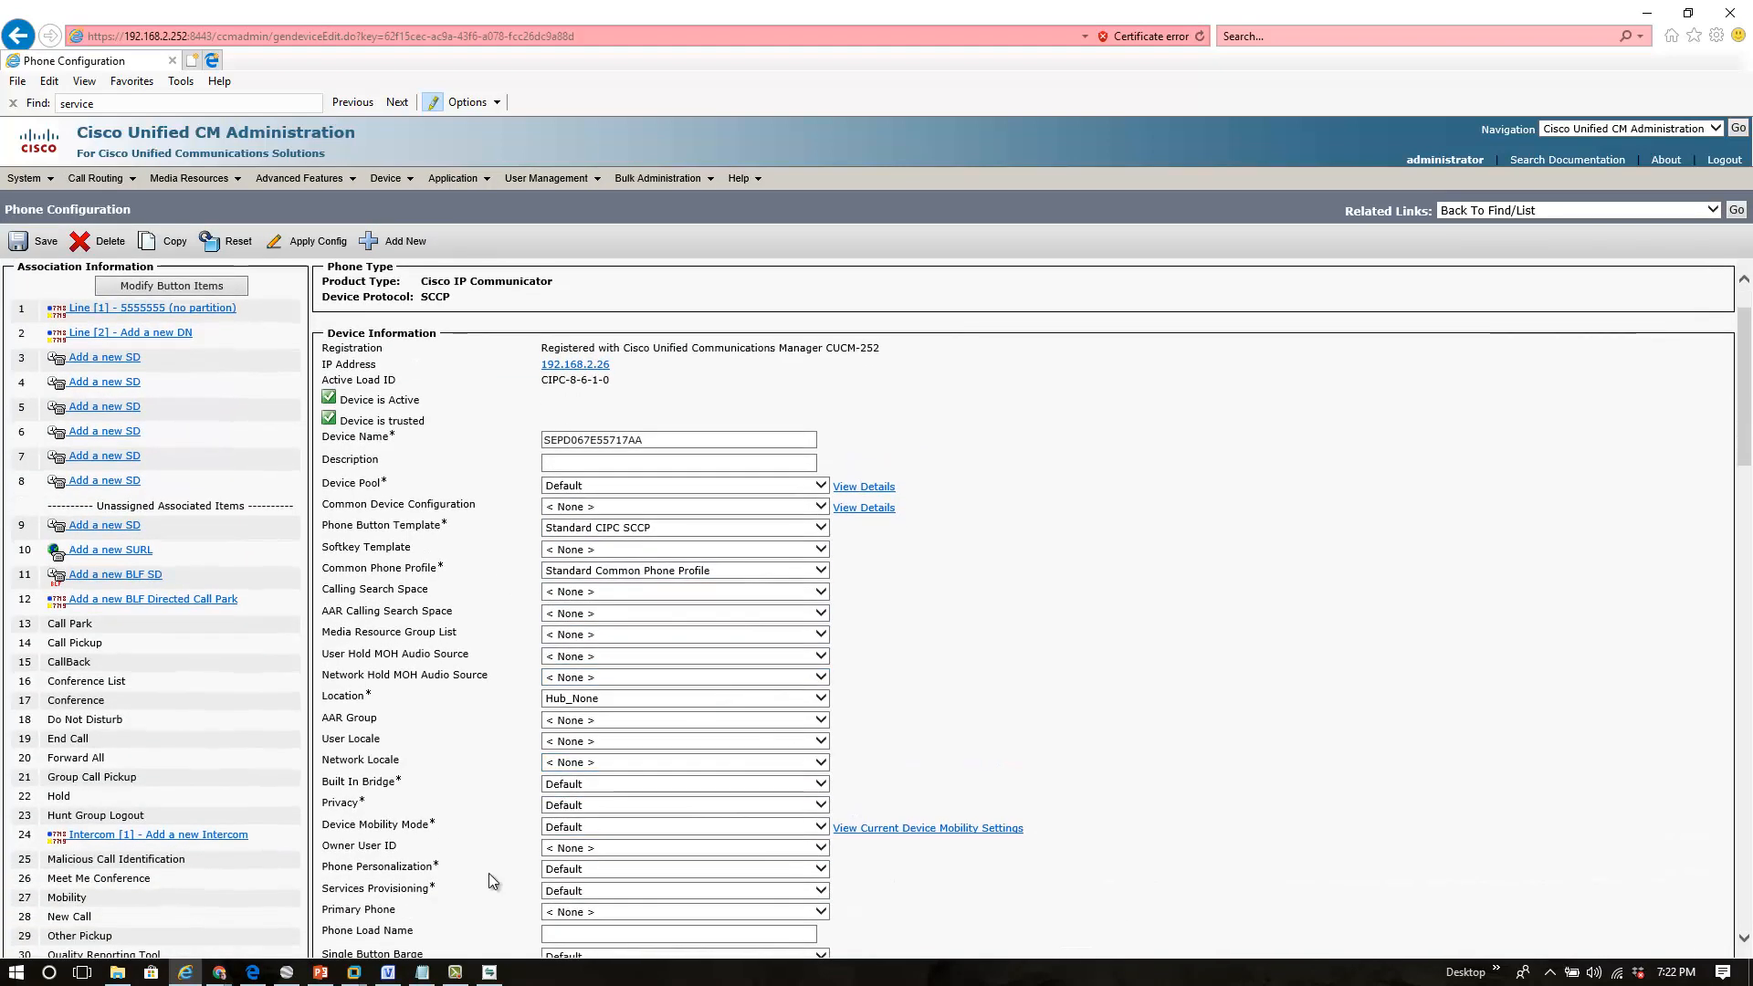
left_click(651, 893)
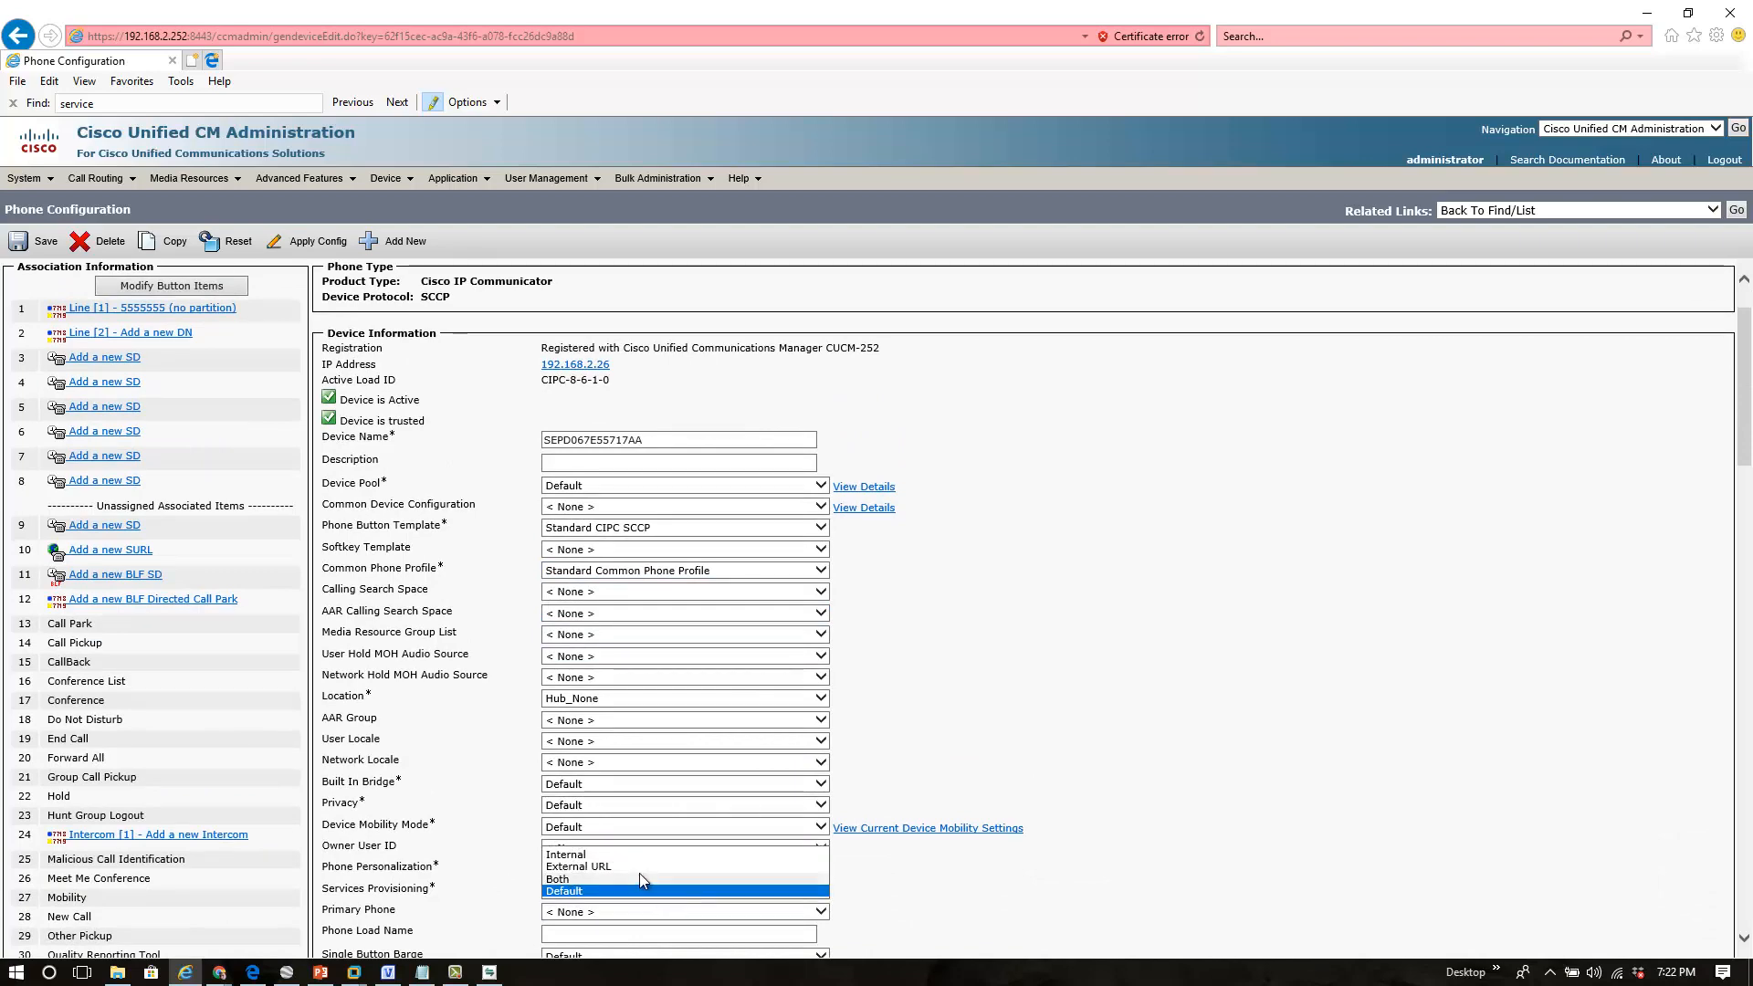
left_click(637, 879)
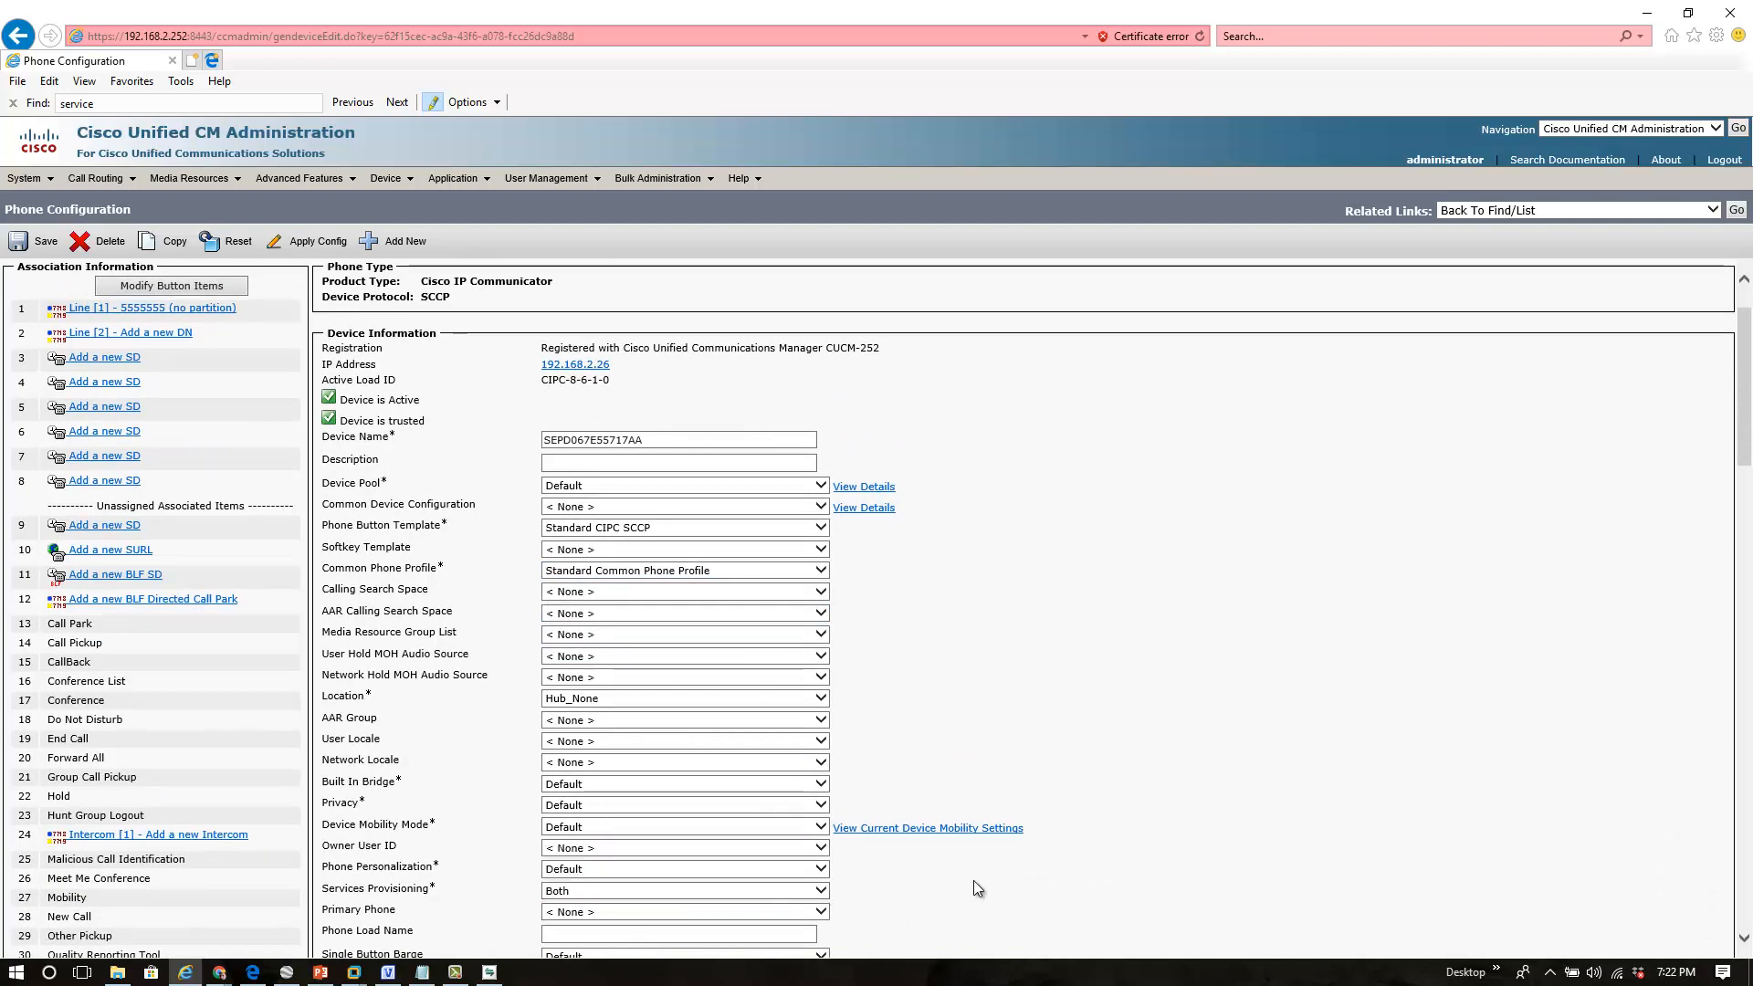
scroll(973, 880, "down", 3)
scroll(970, 873, "down", 12)
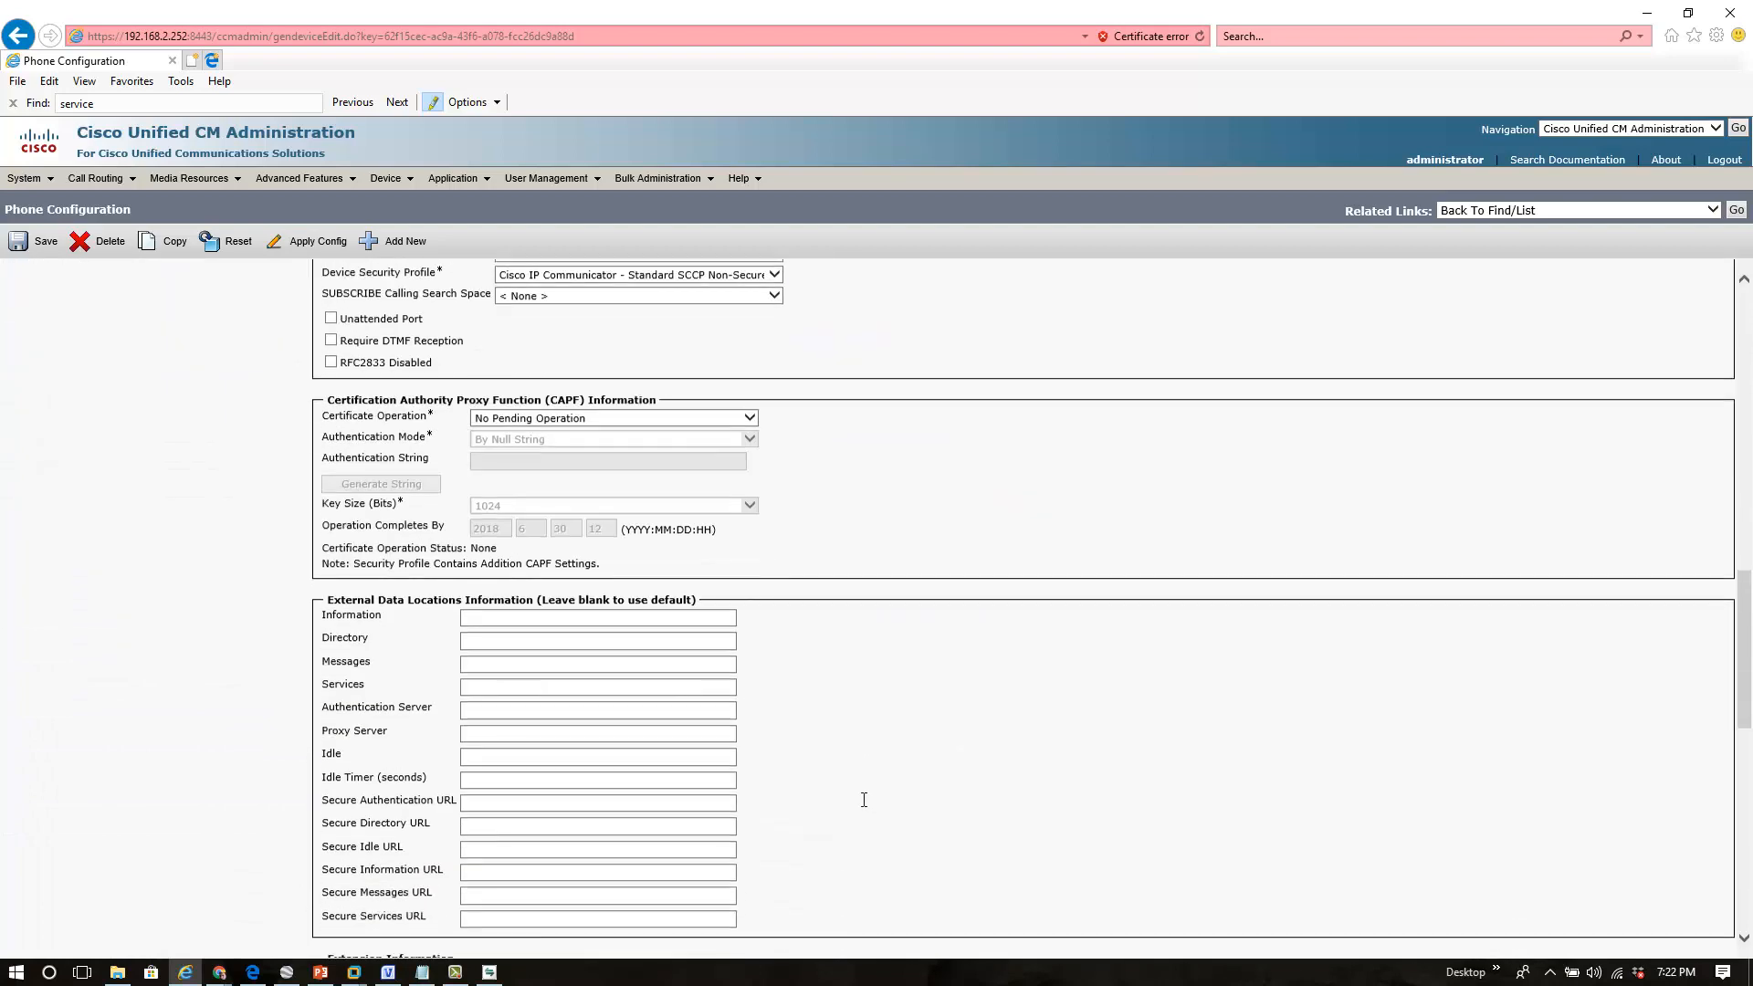
left_click(513, 640)
right_click(513, 641)
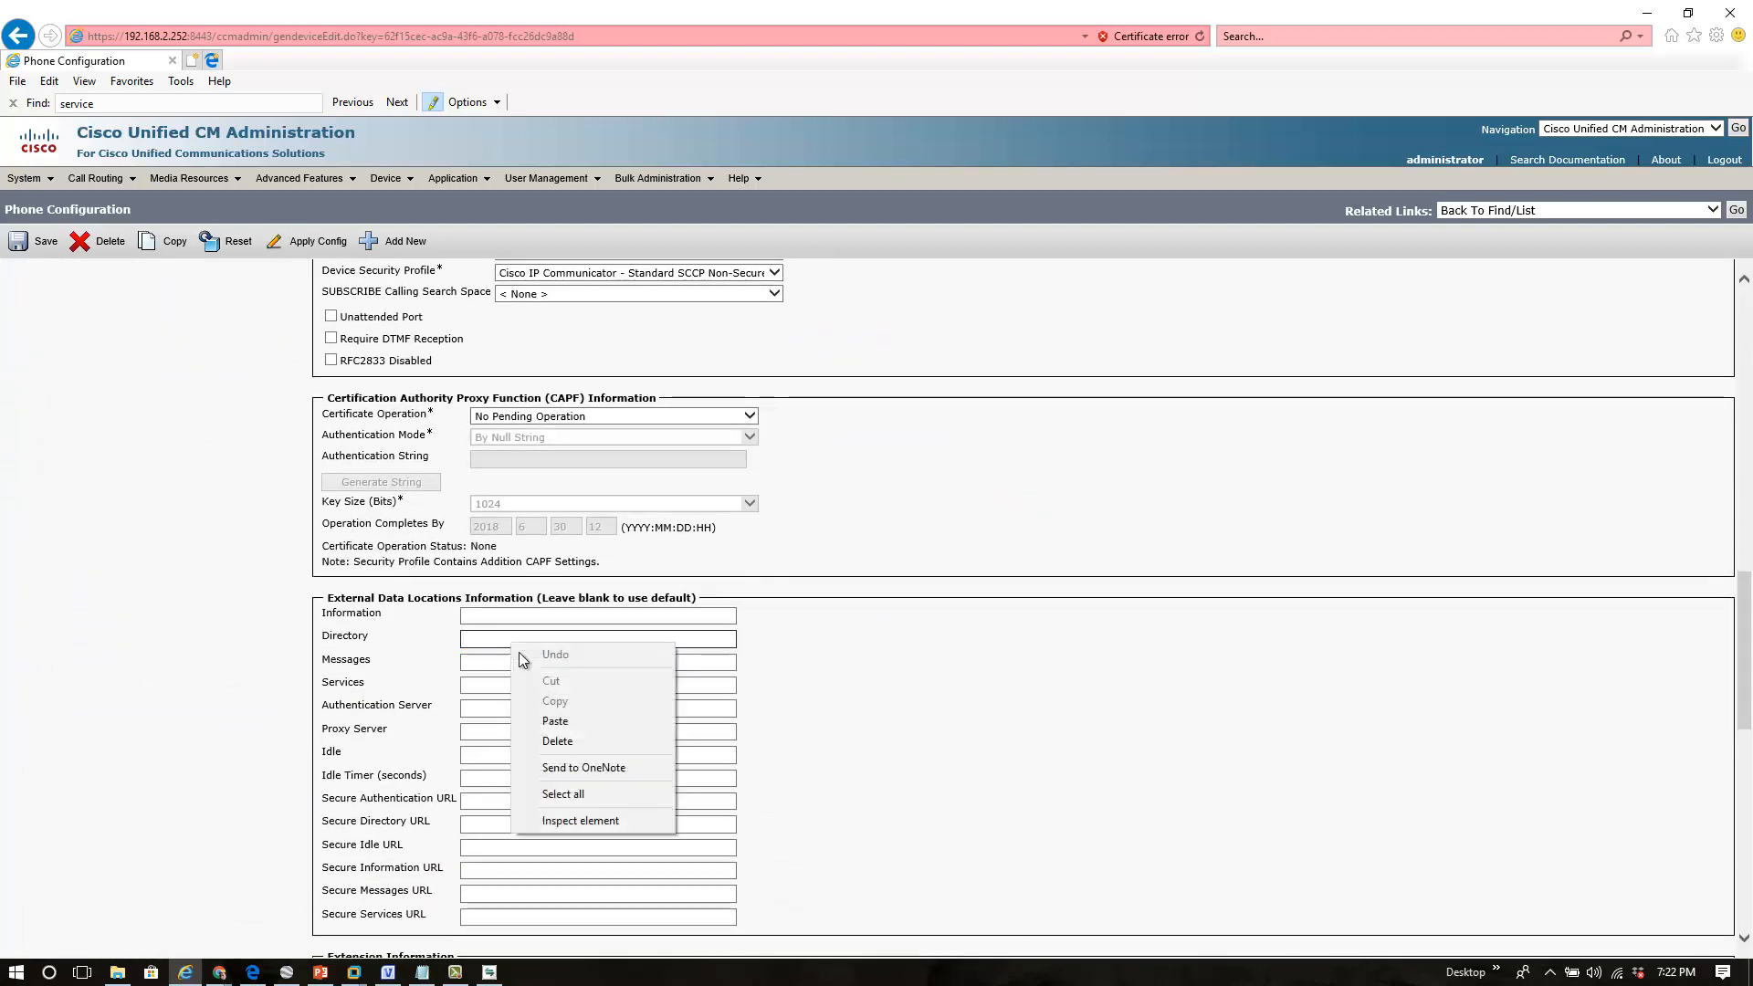
left_click(594, 731)
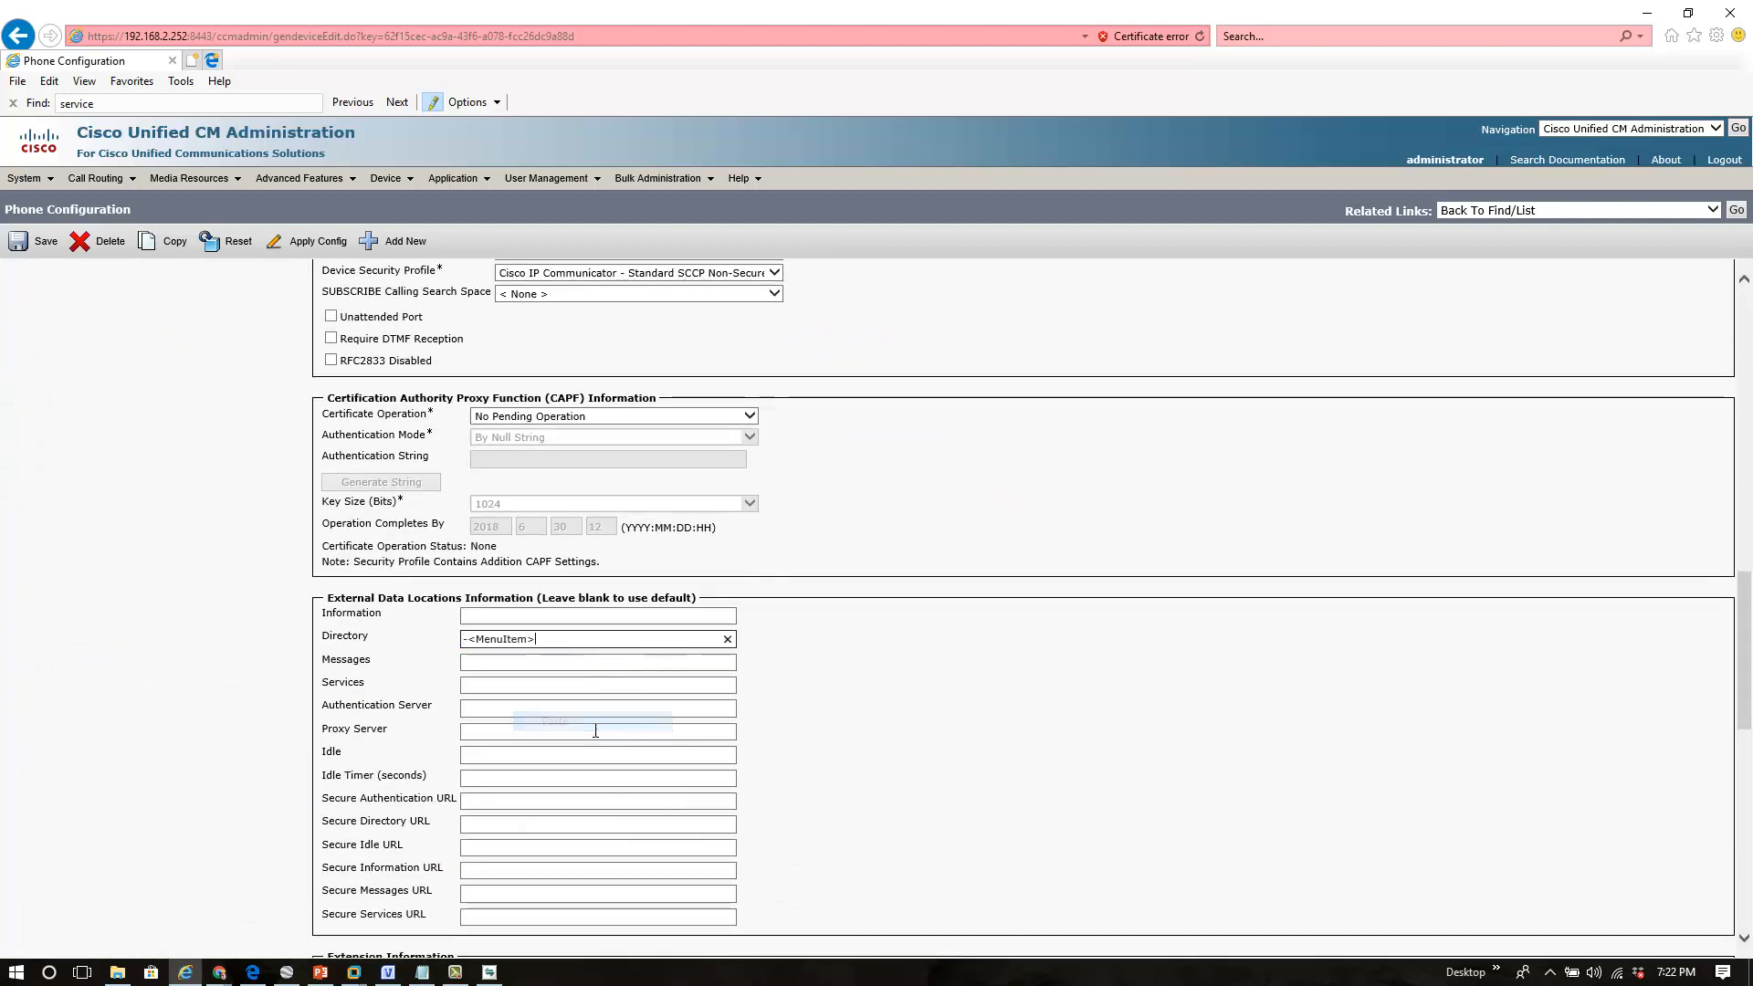
left_click(727, 639)
type("http://192.168.2.246/main.xml")
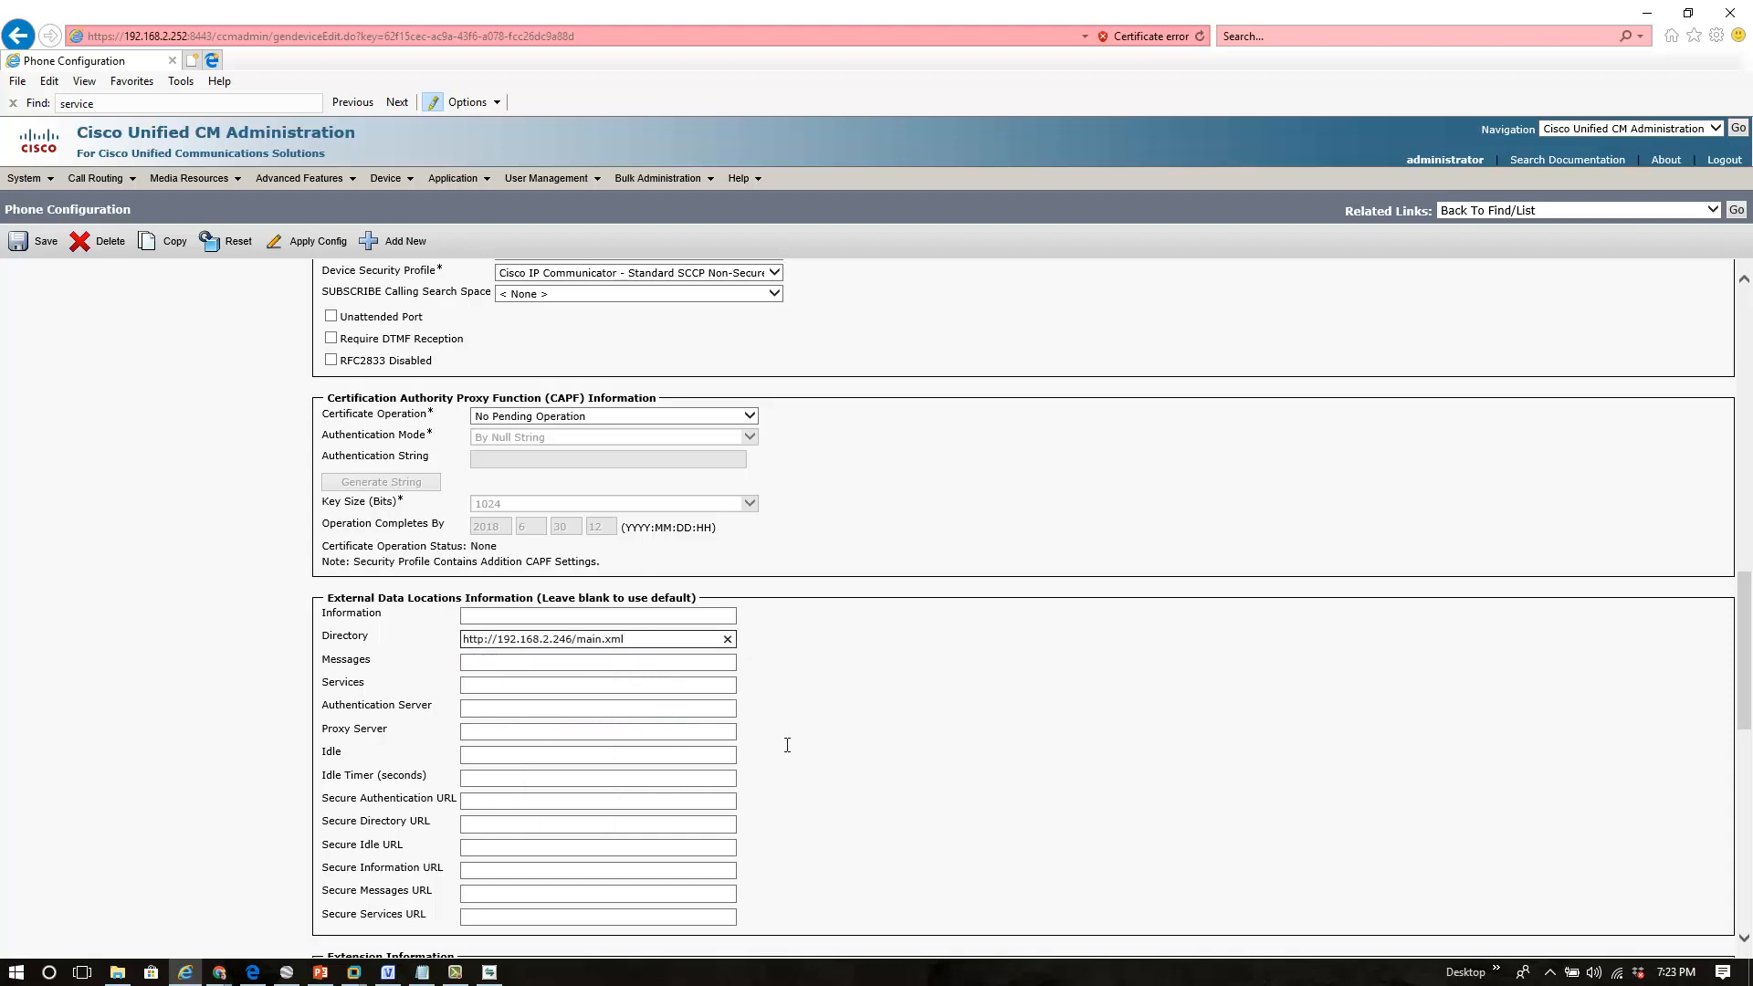
left_click(501, 826)
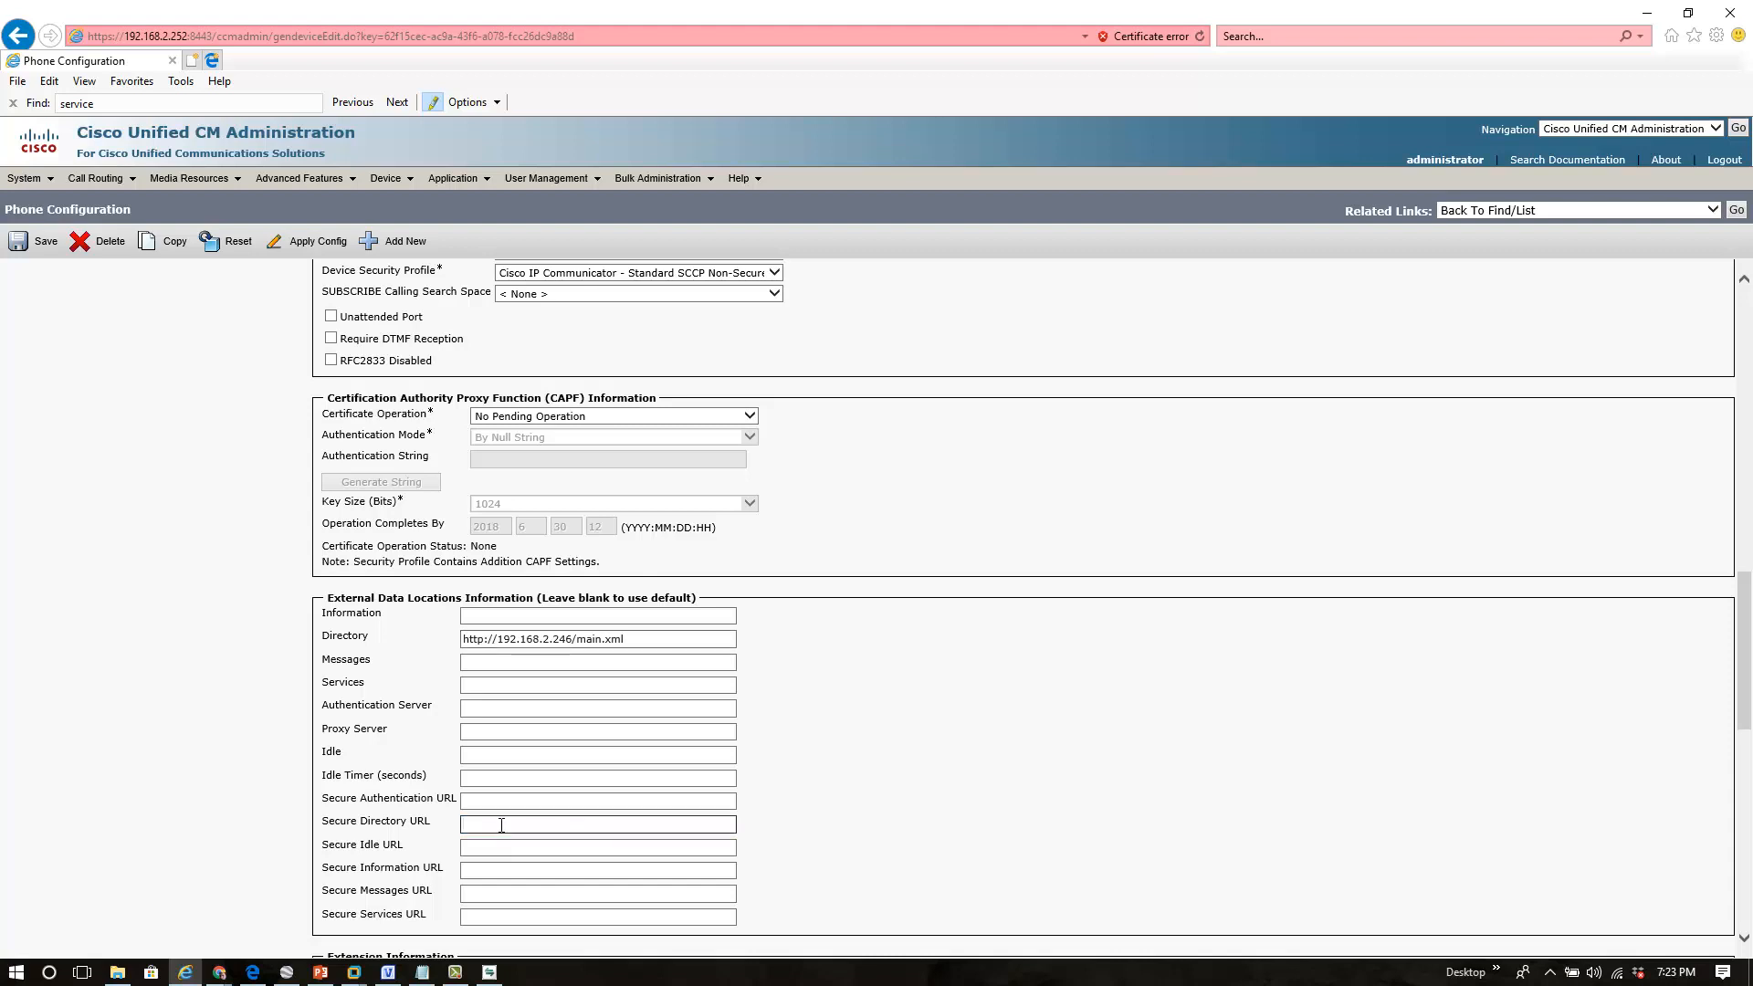
right_click(501, 825)
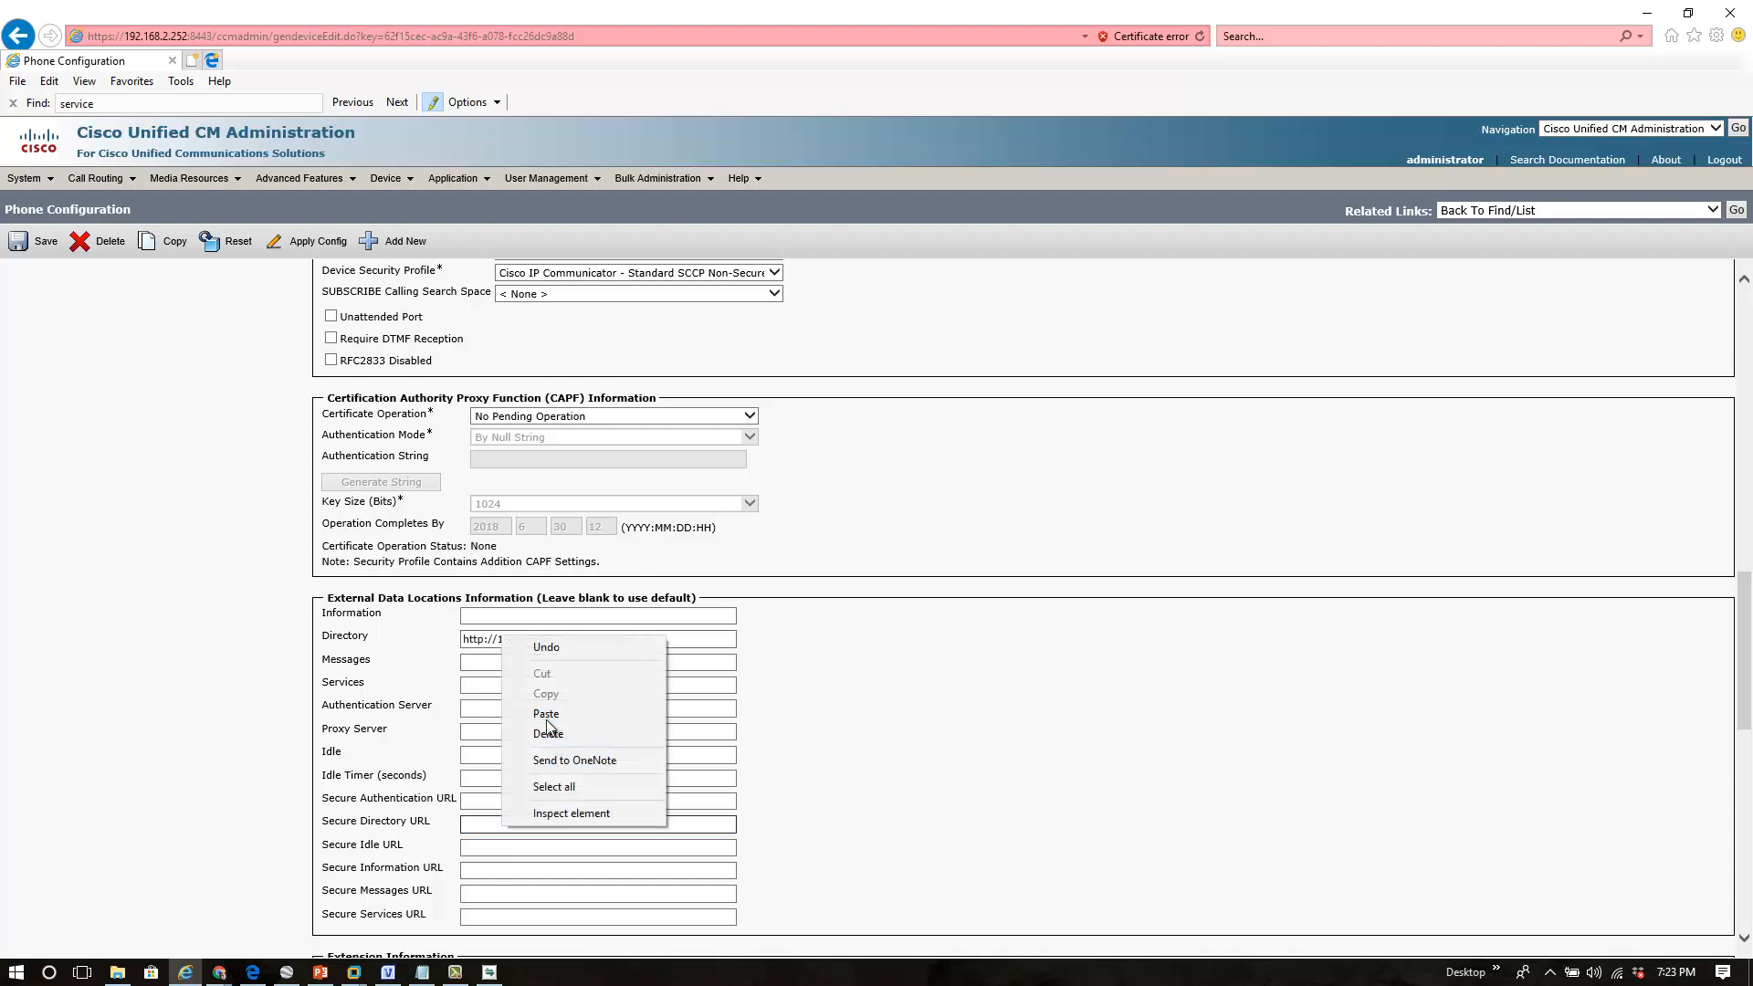
left_click(511, 715)
left_click(901, 812)
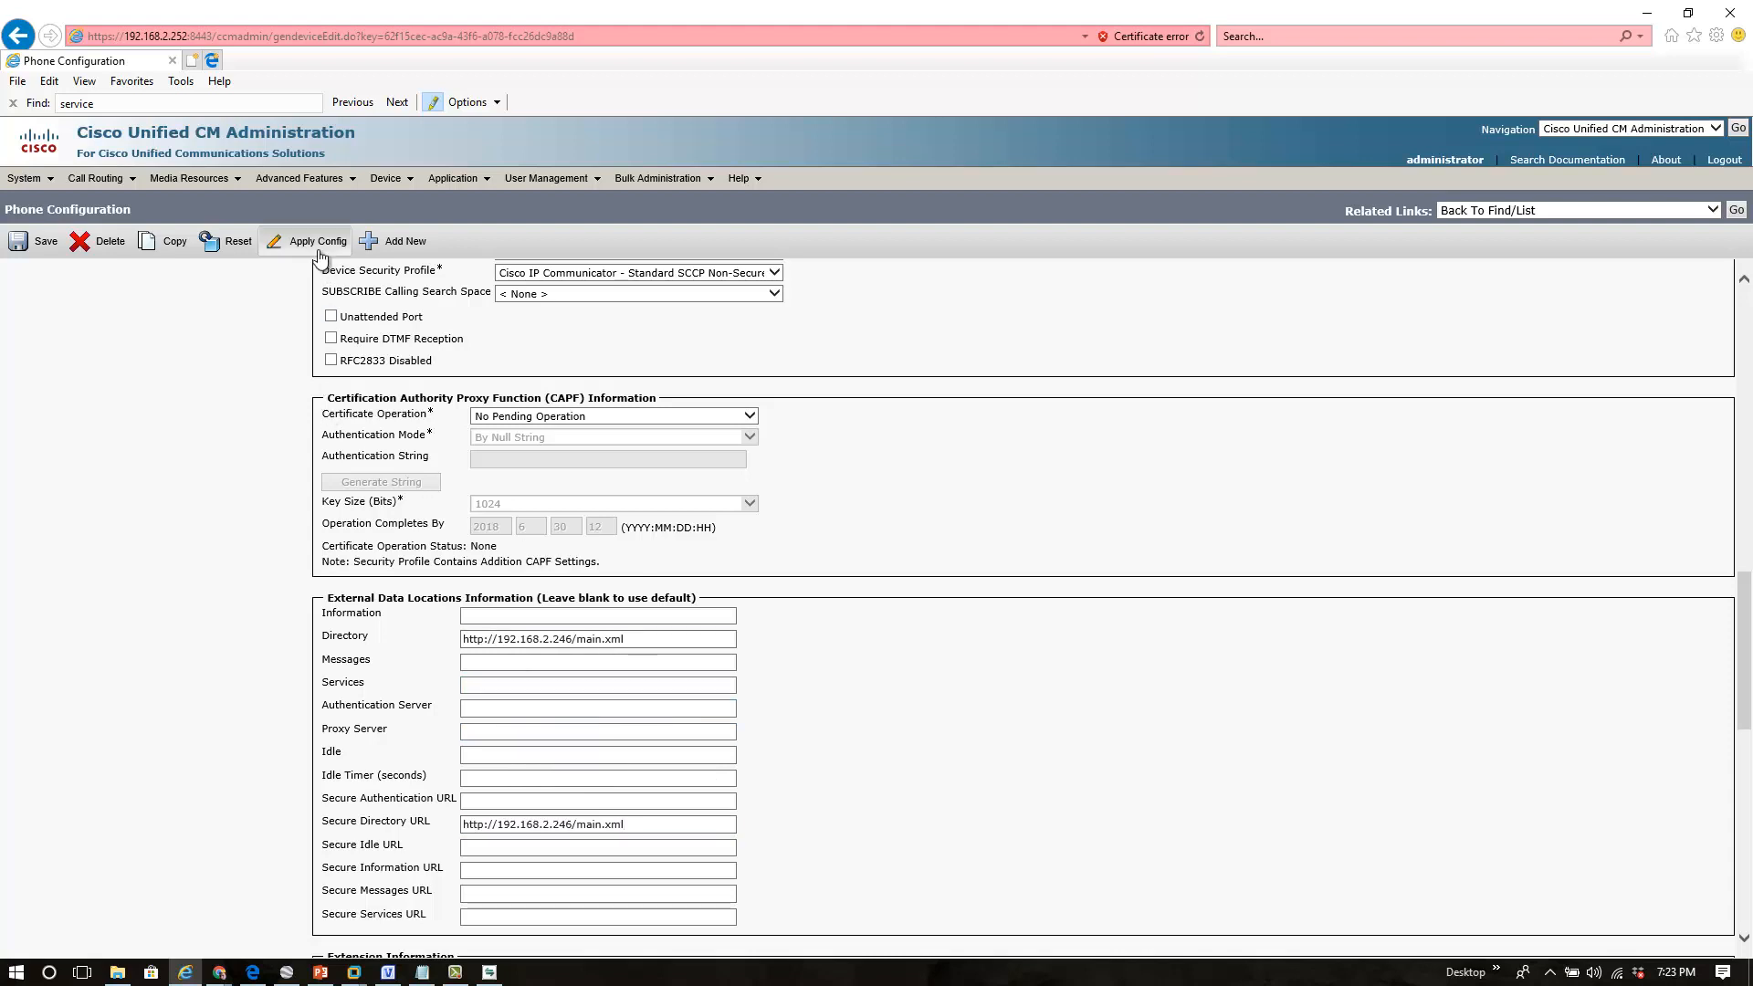
left_click(645, 638)
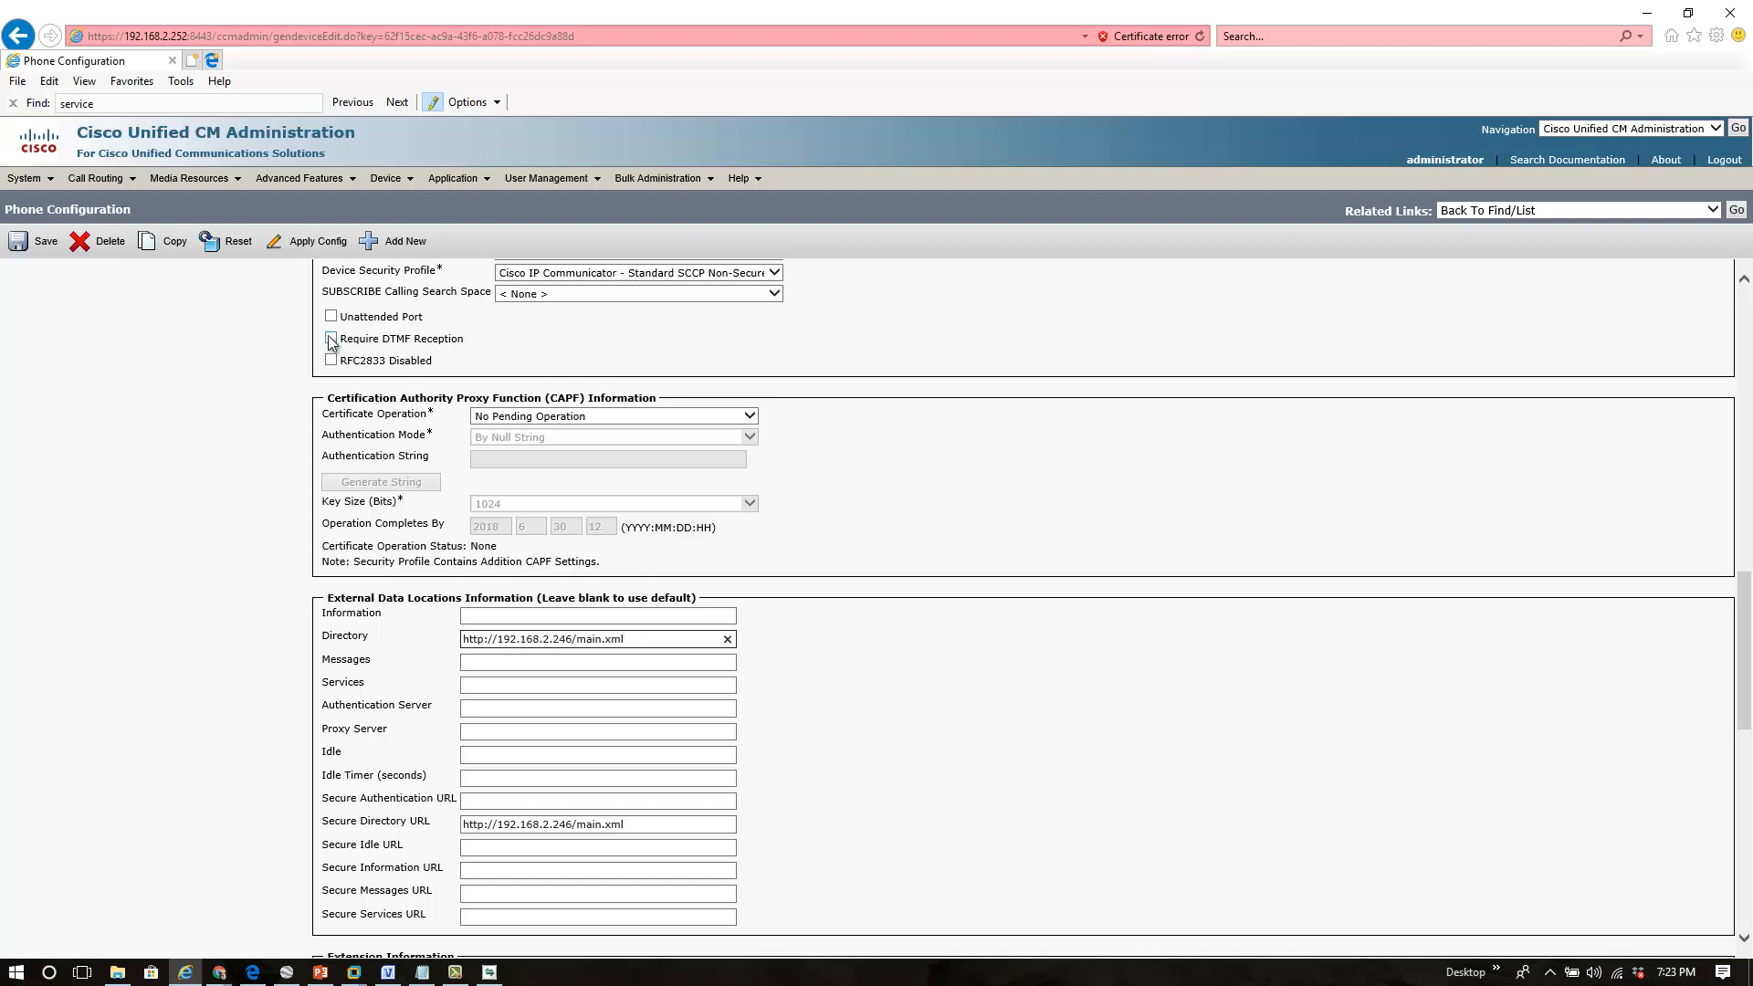
- Save the phone configuration and apply it to the device
left_click(301, 241)
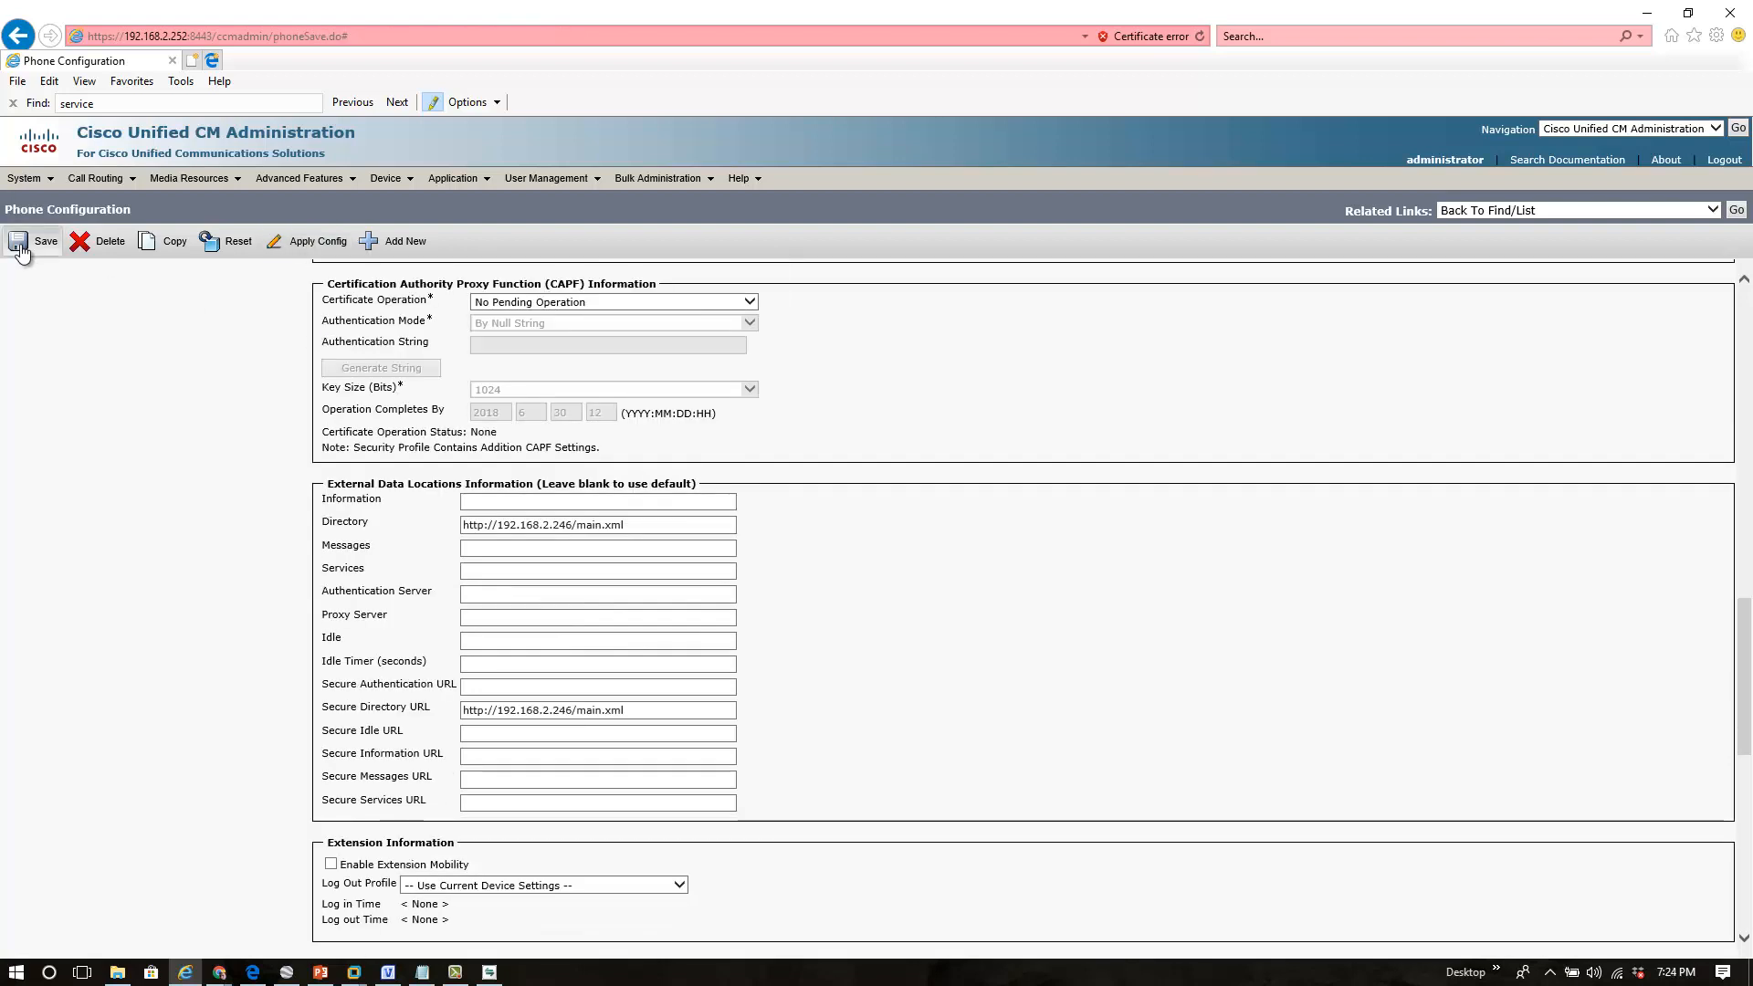
left_click(20, 248)
left_click(998, 553)
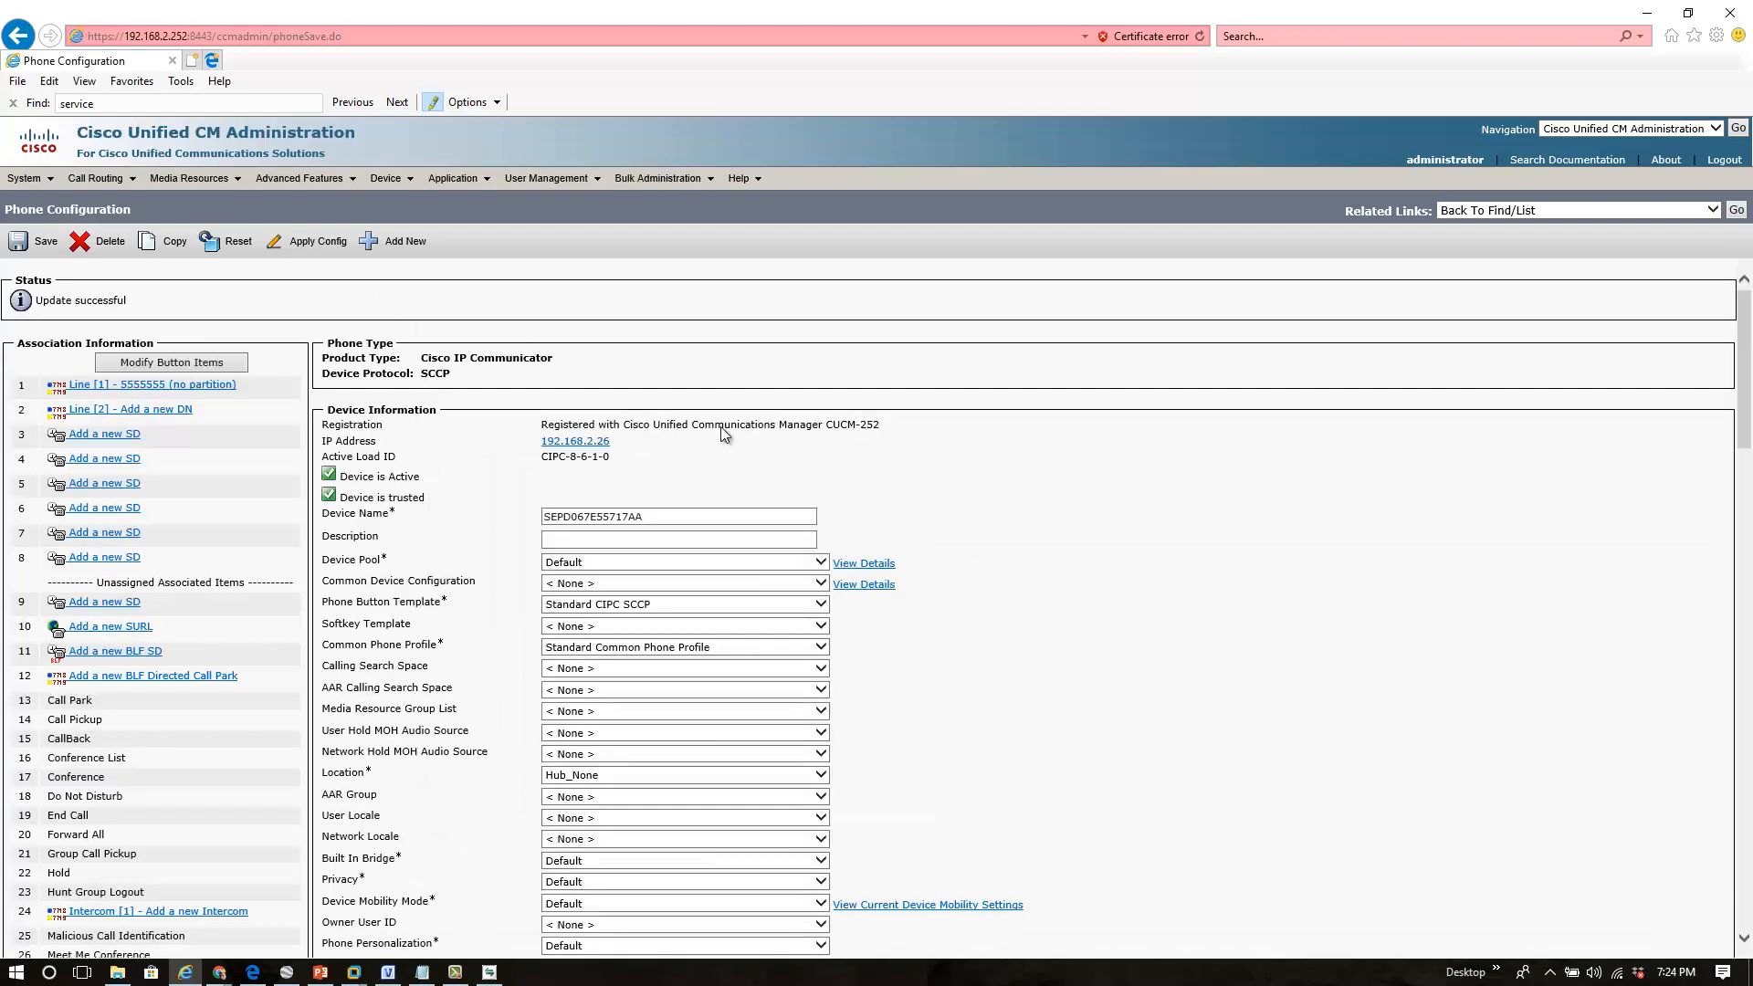
left_click(306, 242)
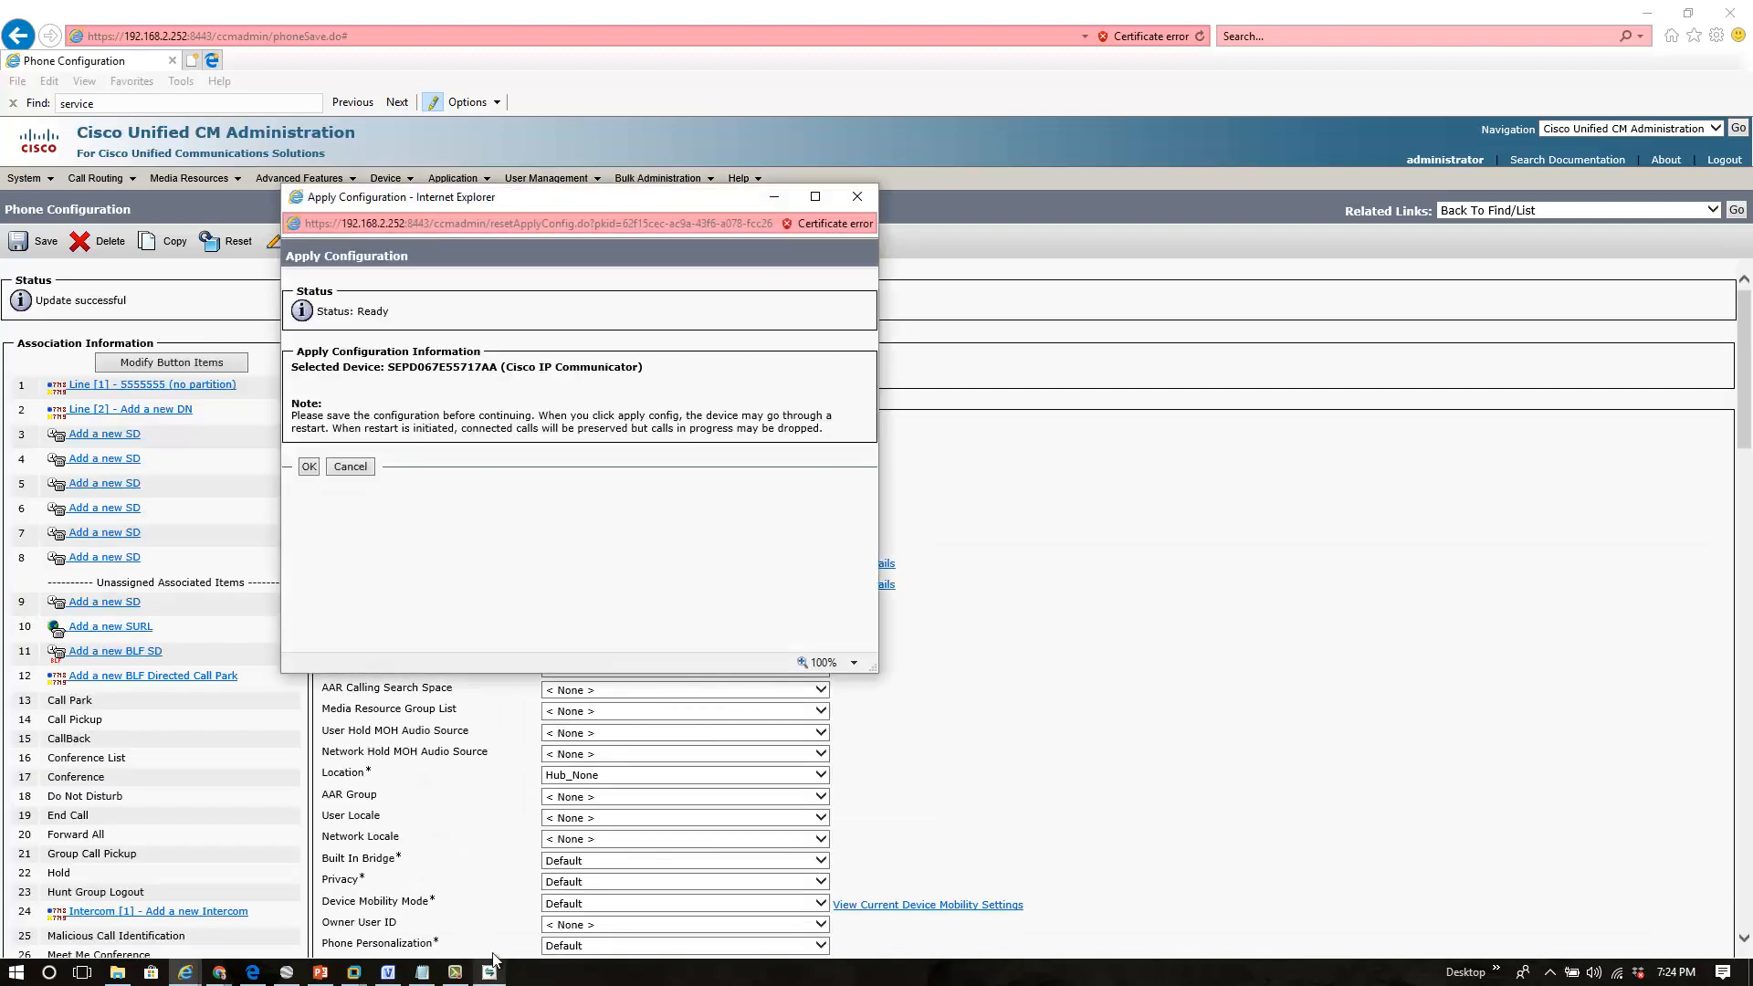
left_click(309, 467)
- Switch to Cisco IP Communicator and go through its Directories list down to the 2nd Battalion entry
left_click(490, 971)
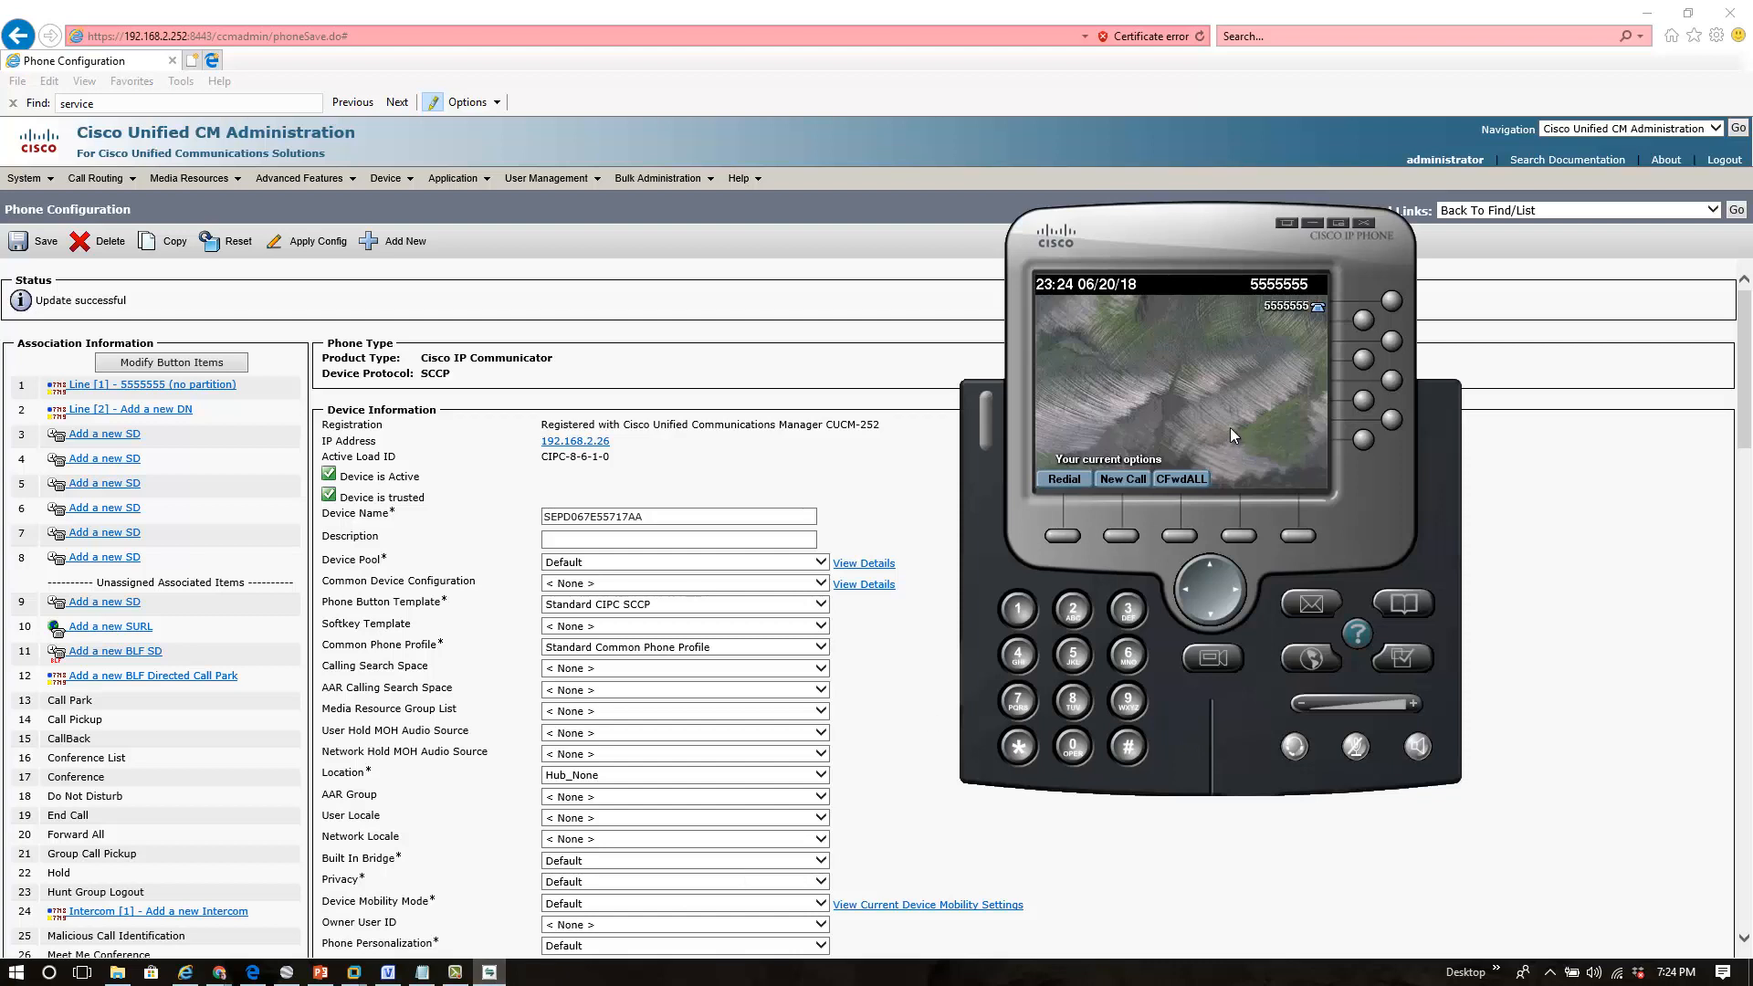
left_click(1403, 603)
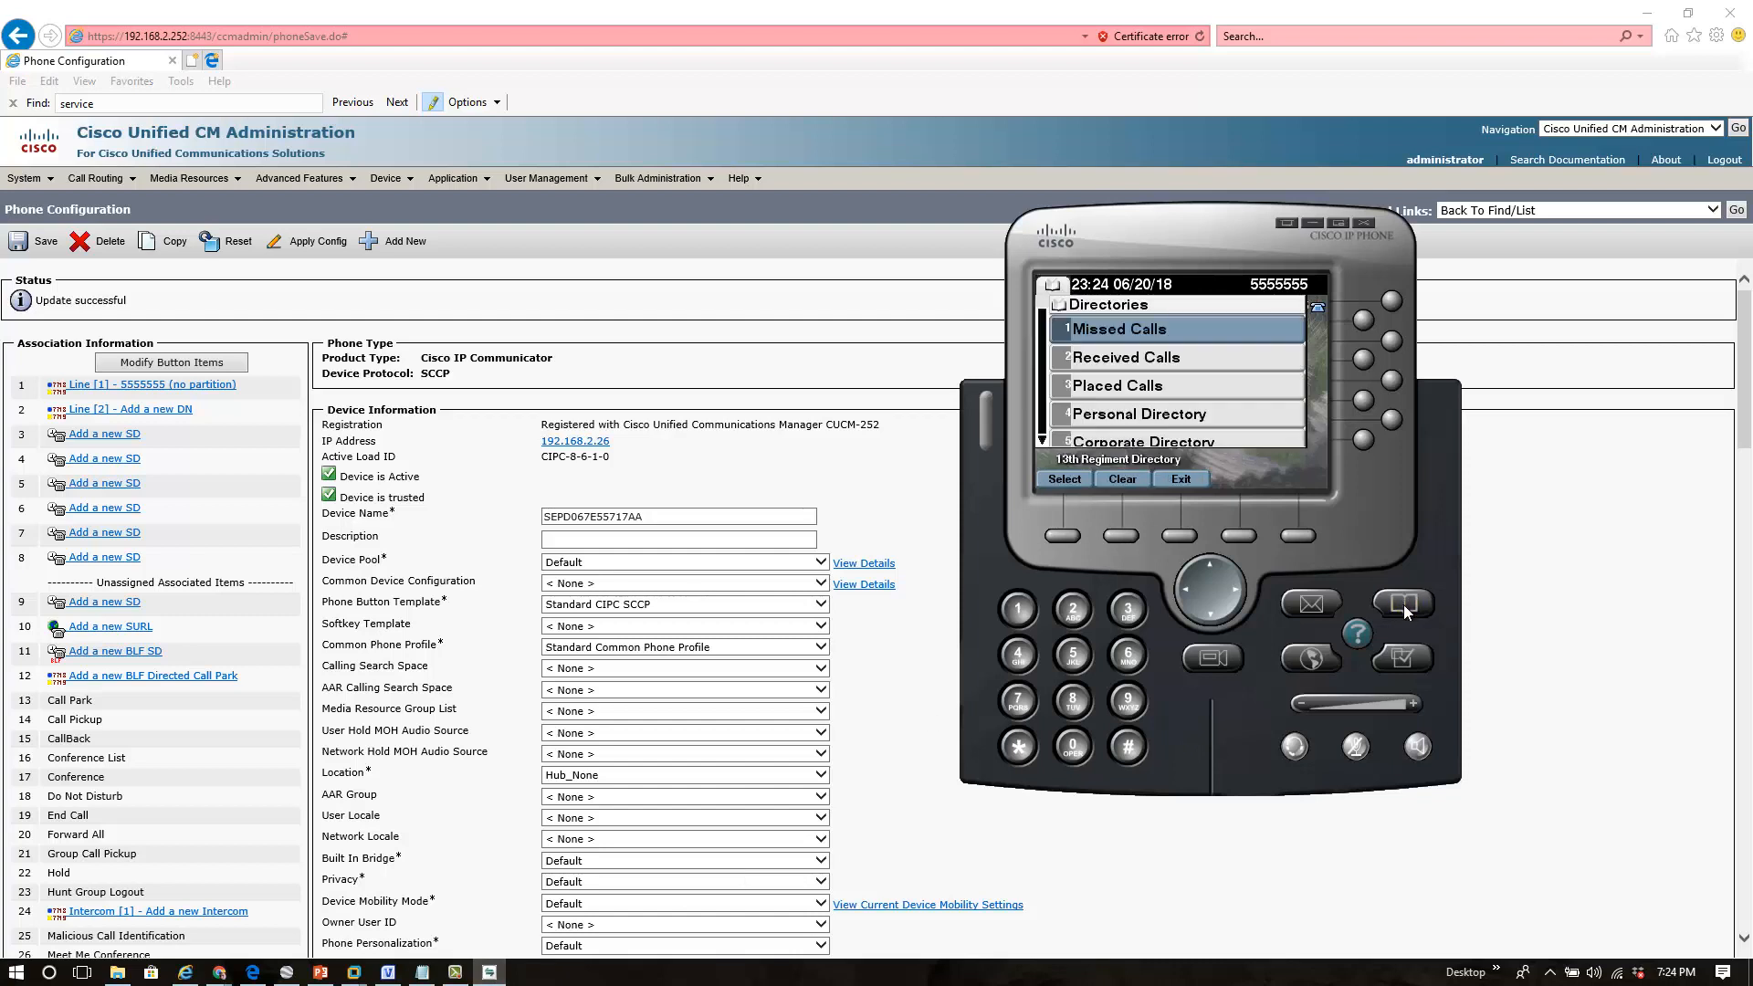
left_click(1207, 616)
left_click(1205, 616)
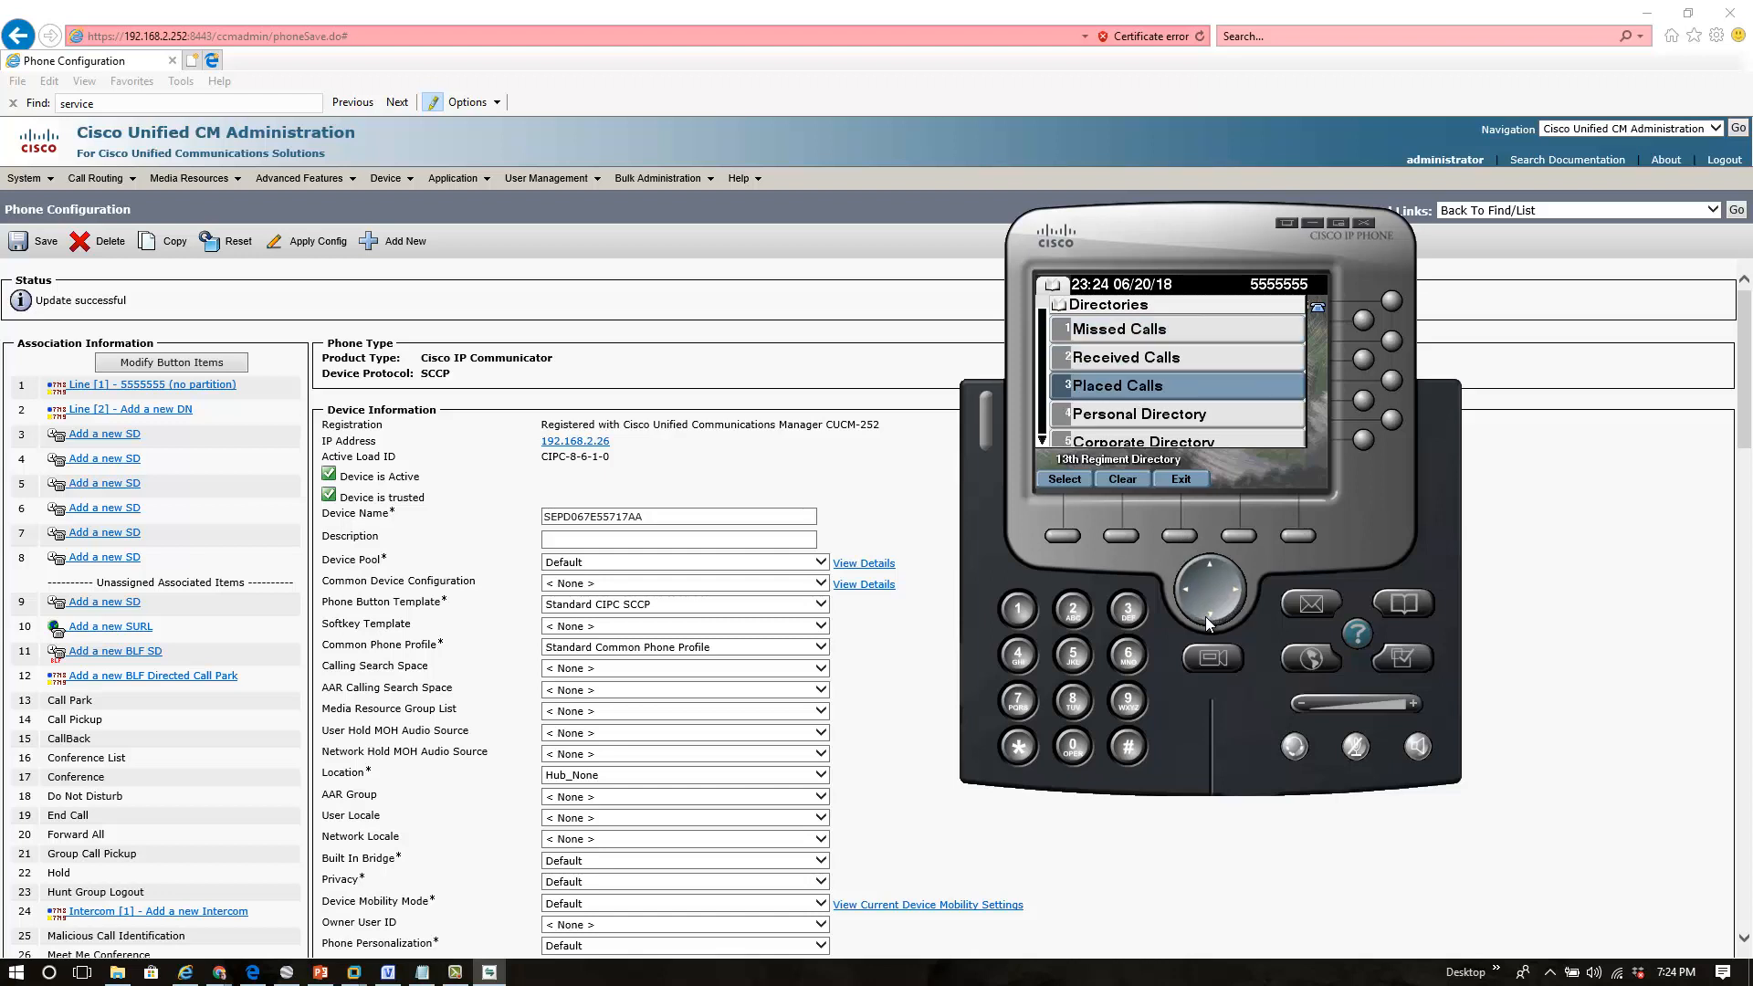
left_click(1204, 616)
left_click(1203, 615)
left_click(1203, 615)
left_click(1203, 616)
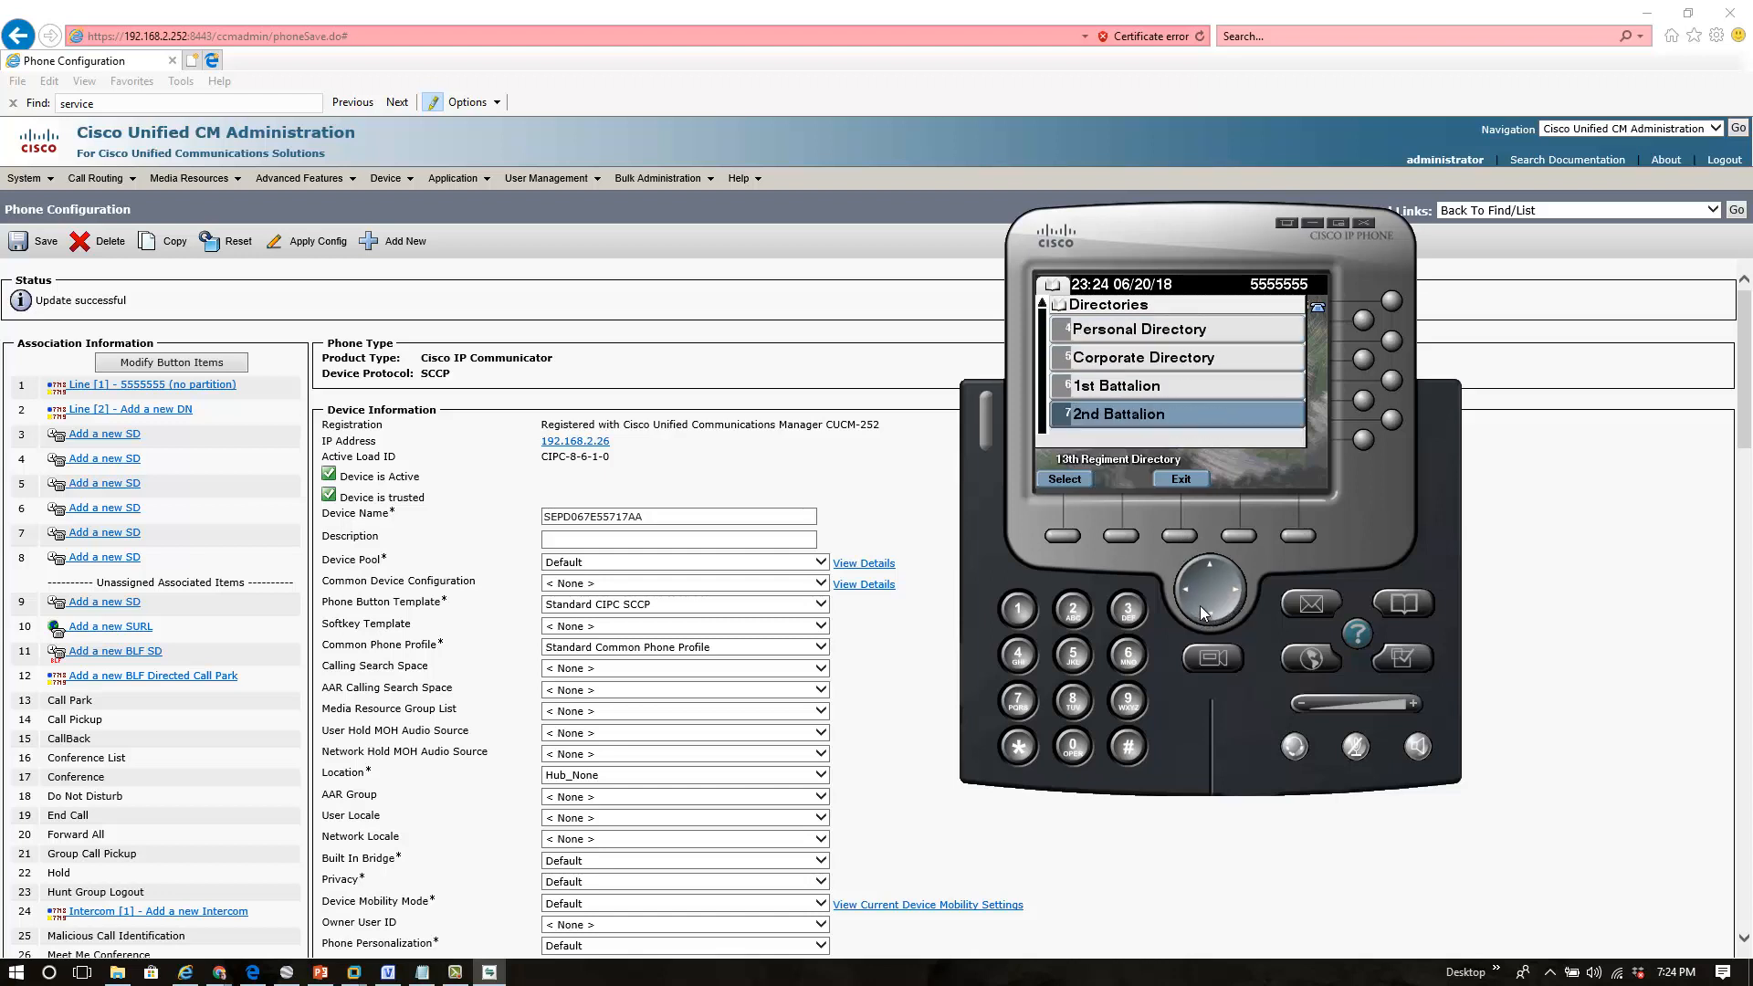
- Open the 1st Battalion directory on the phone
left_click(1205, 564)
left_click(1205, 564)
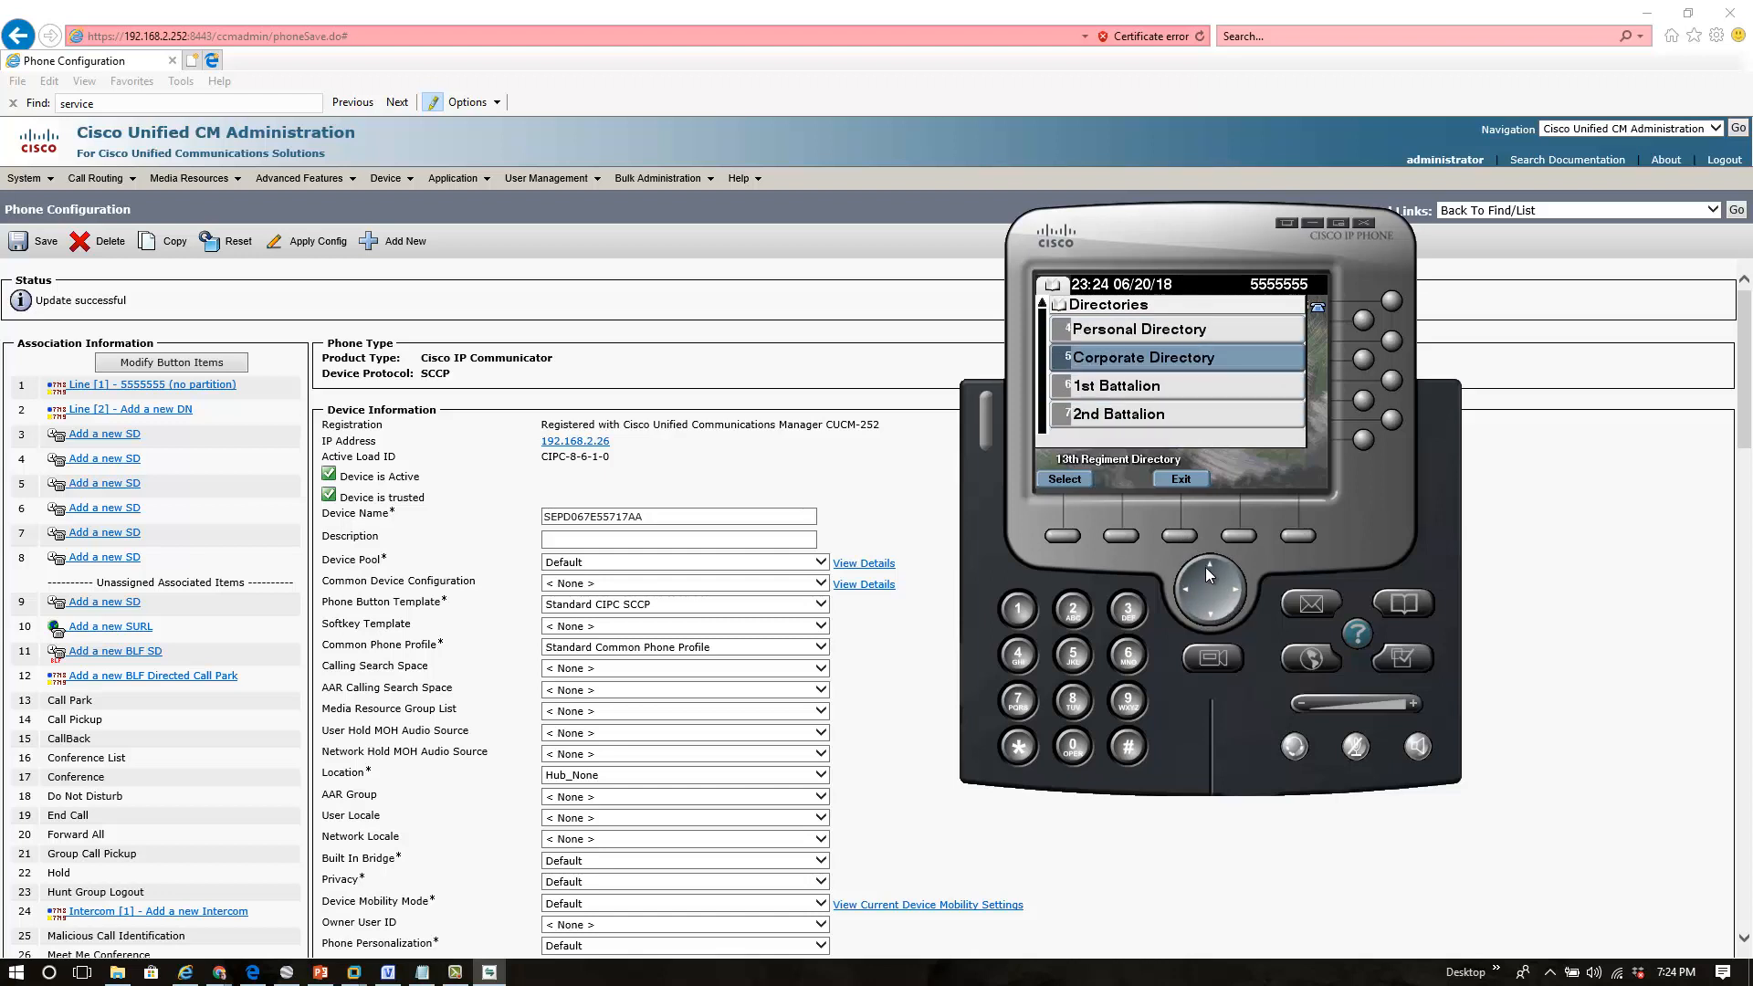
left_click(1210, 617)
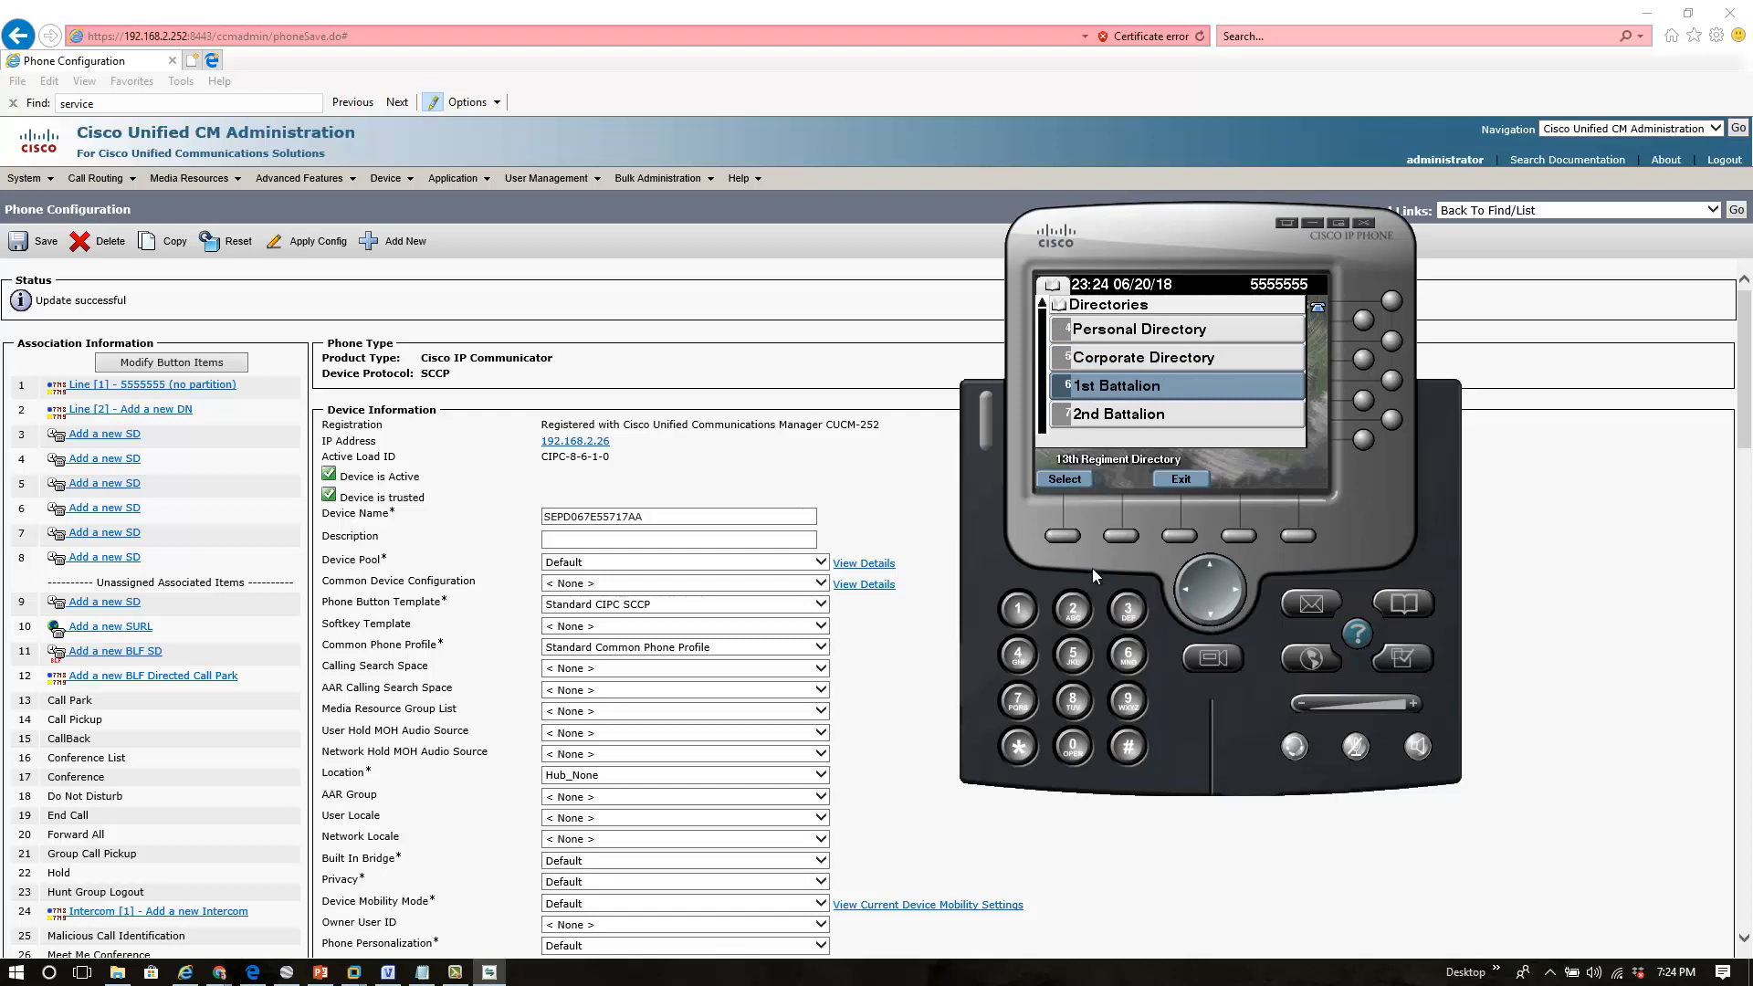
left_click(1073, 539)
- Open the 1-13th BCO directory on the phone, followed by its 1-13th BCO 2 subdirectory
left_click(1209, 616)
left_click(1209, 615)
left_click(1209, 616)
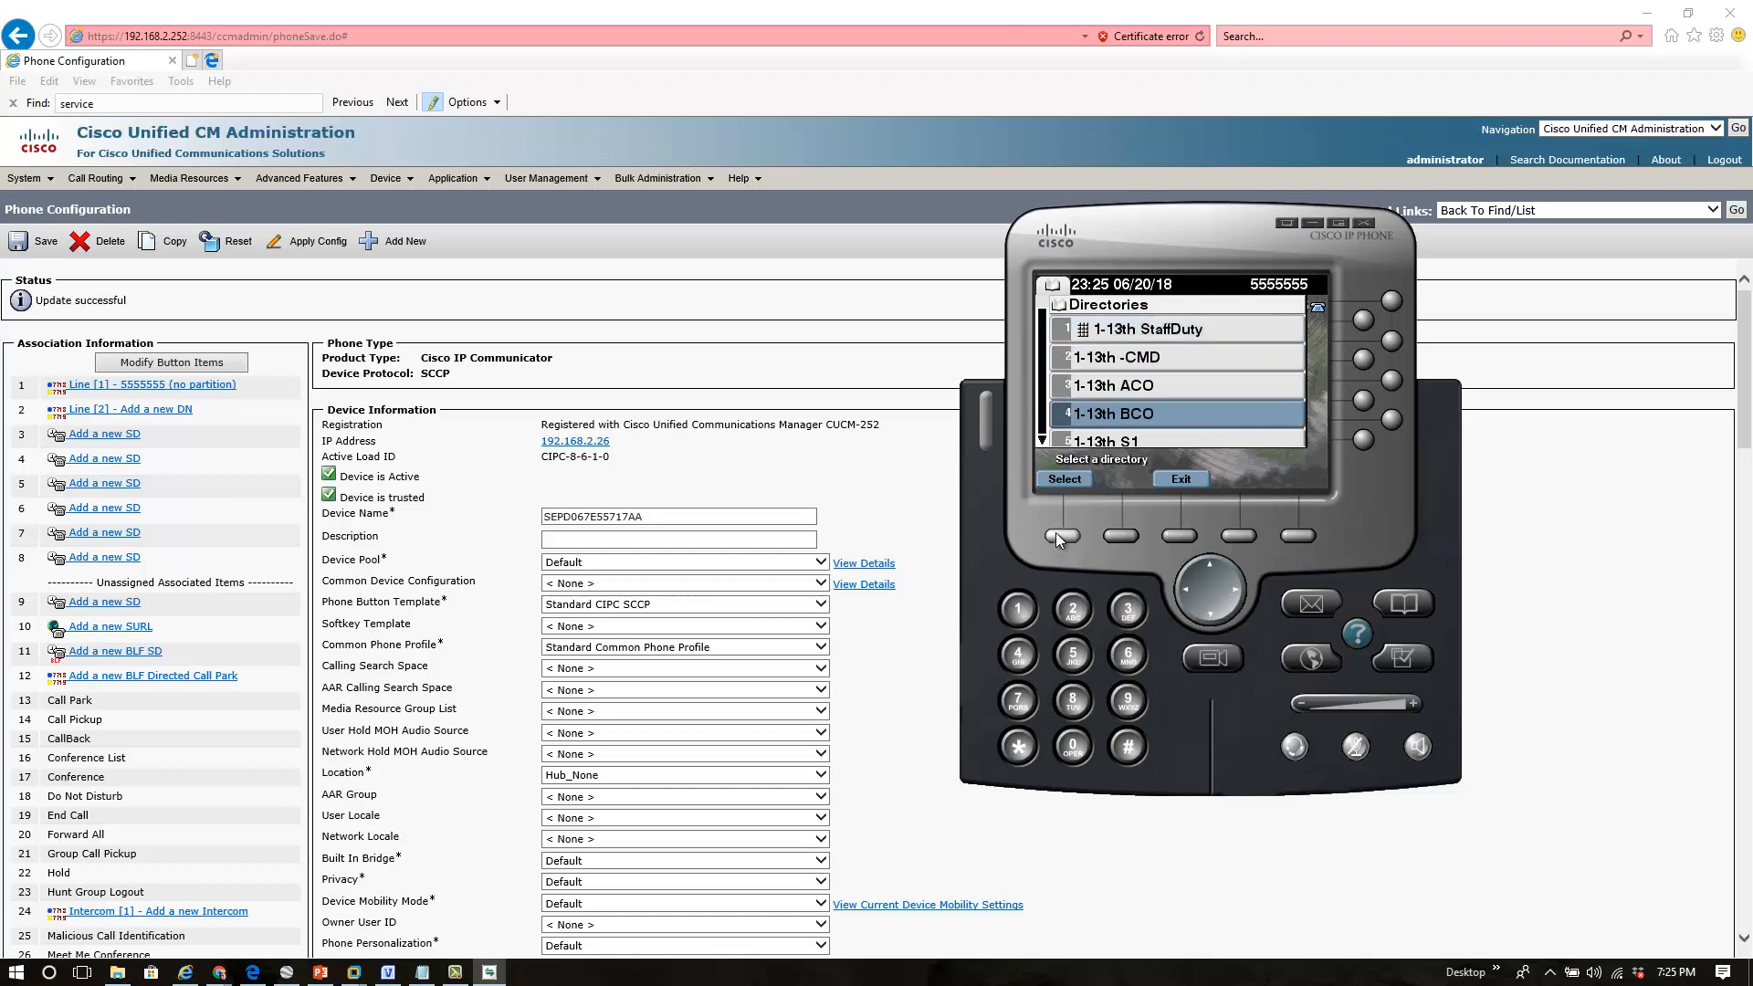
left_click(1057, 534)
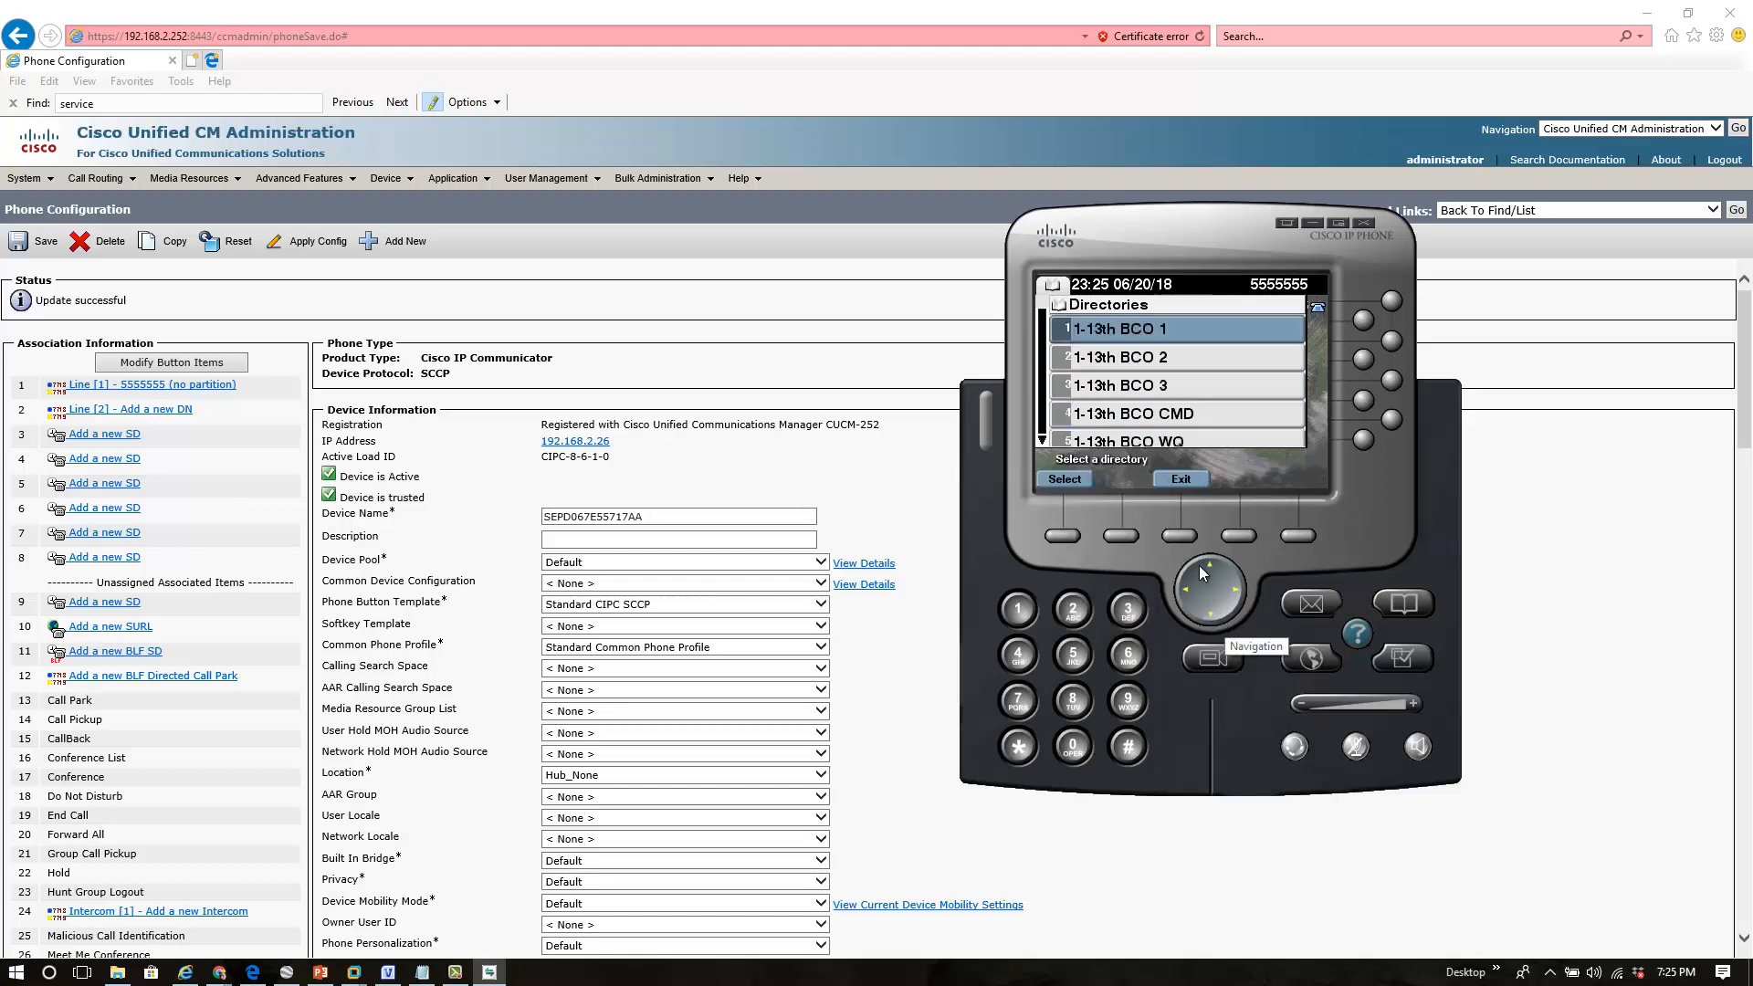
left_click(1207, 621)
left_click(1052, 534)
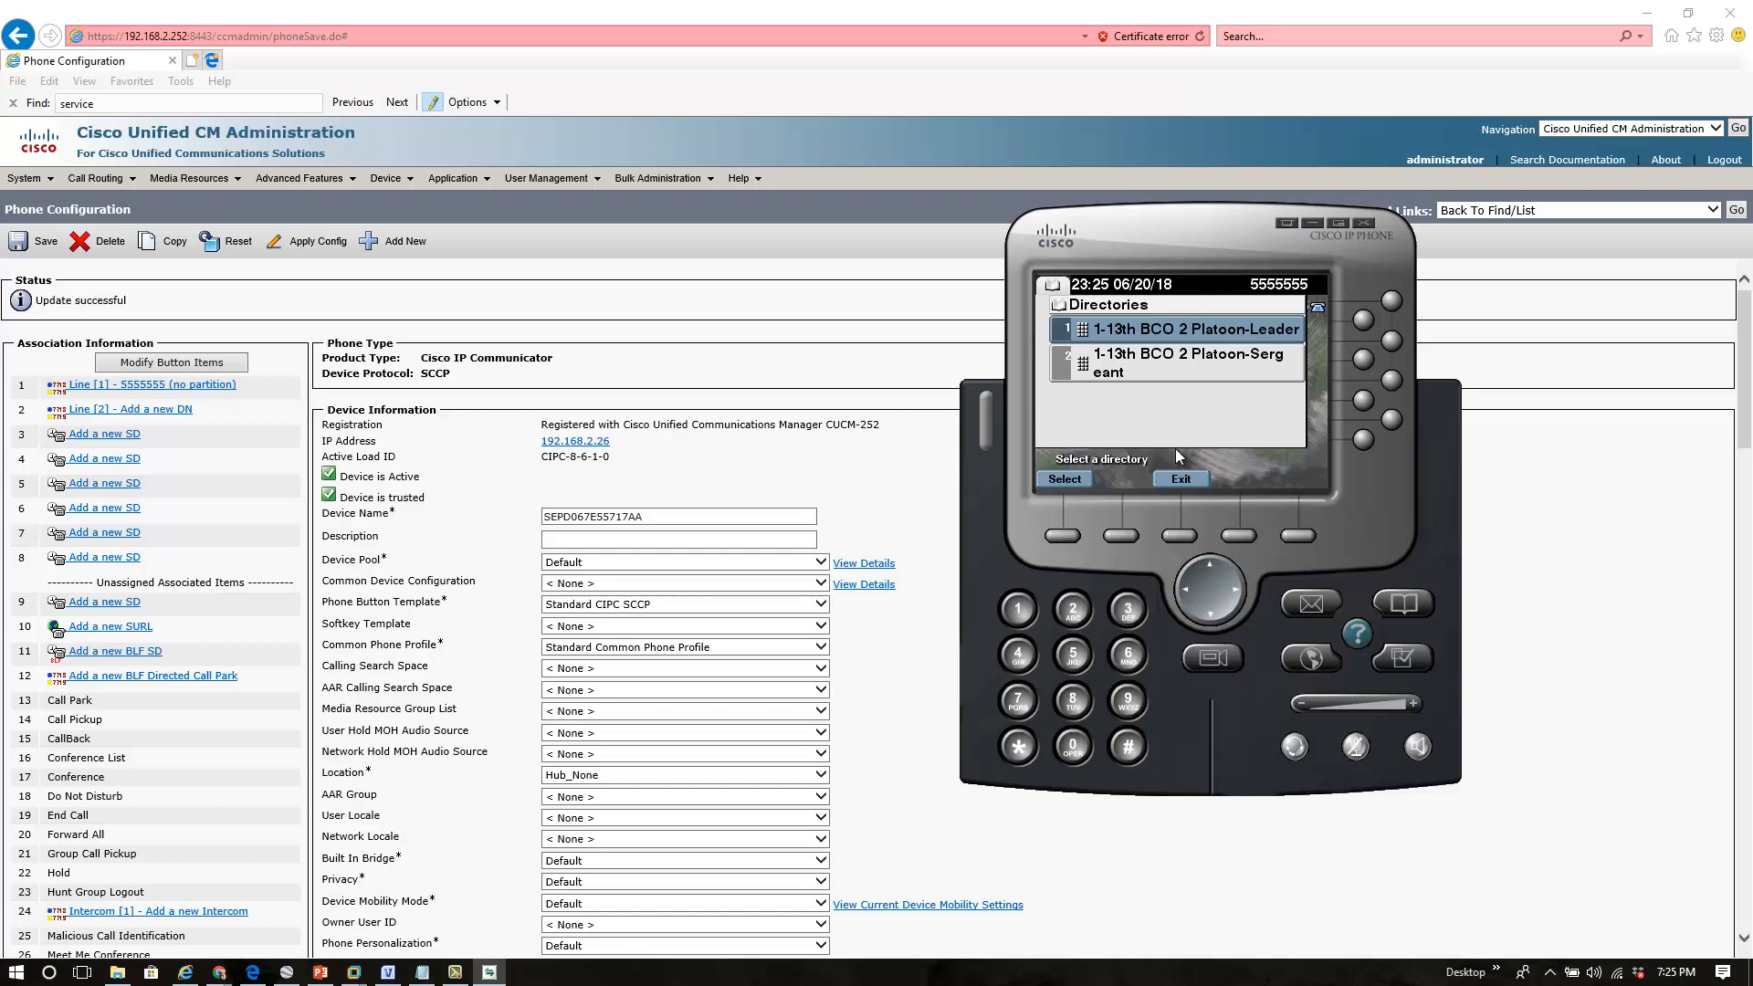
- Exit the phone's Directories list, minimize Cisco IP Communicator and return to the Phone Configuration page in Unified CM
left_click(1180, 536)
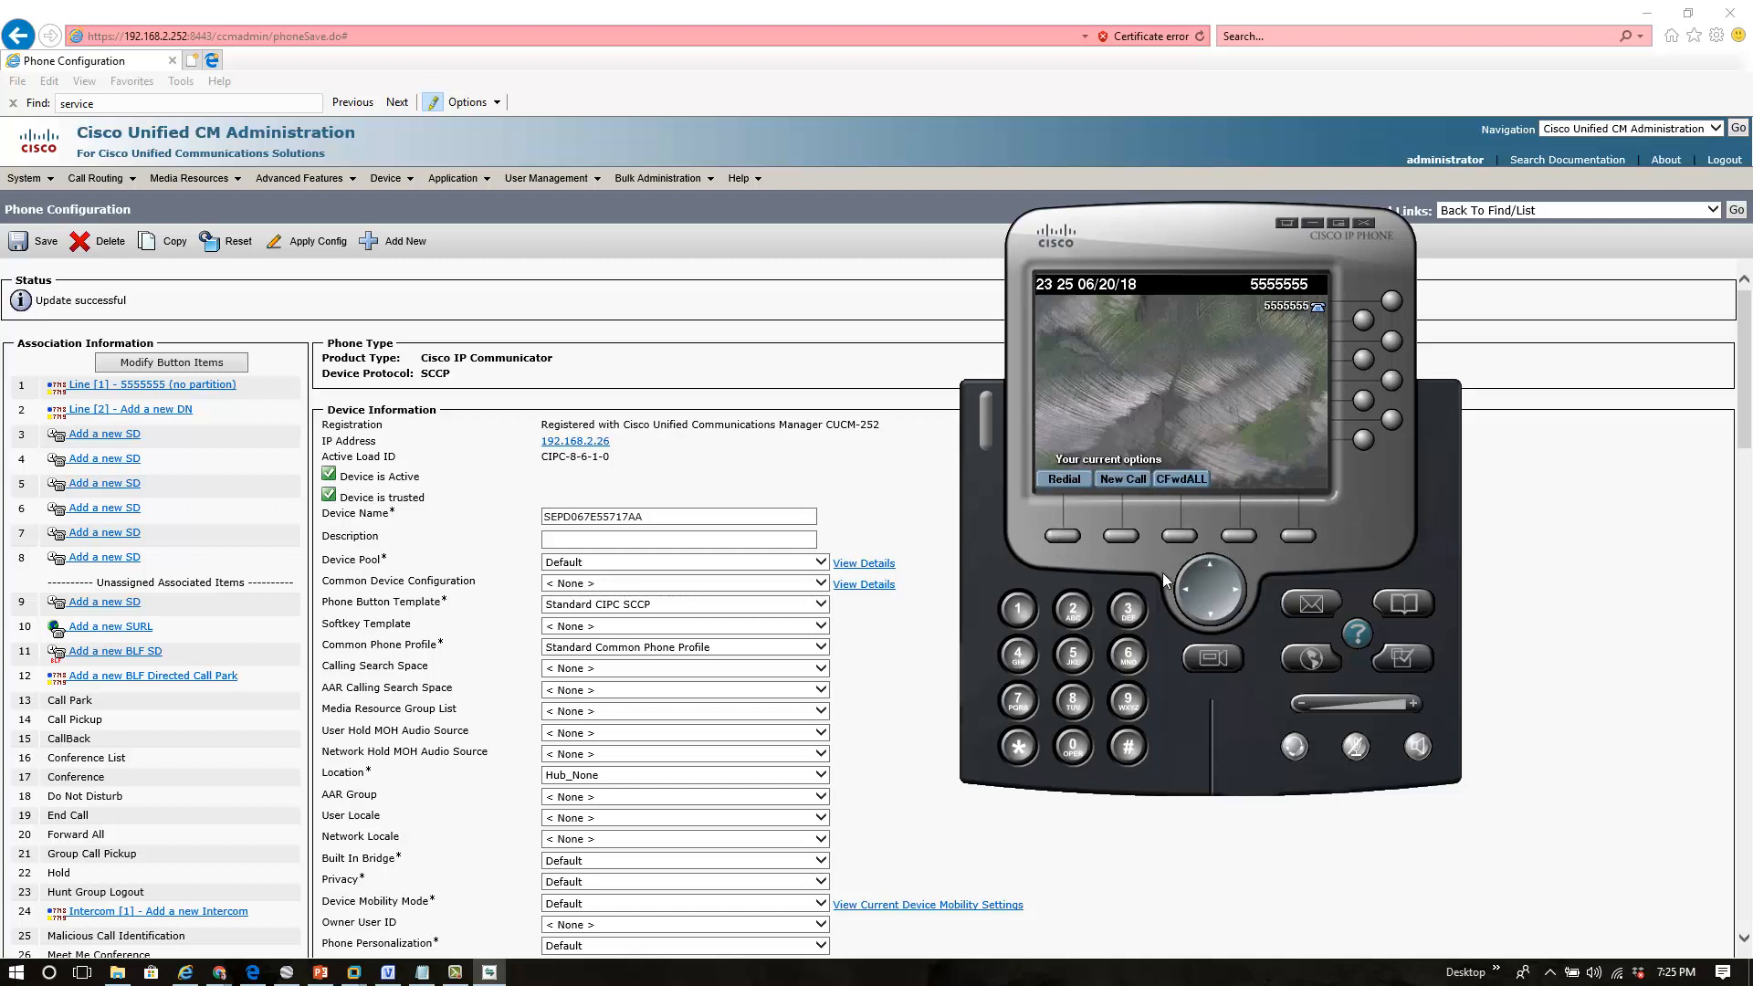
left_click(1129, 534)
left_click(1312, 223)
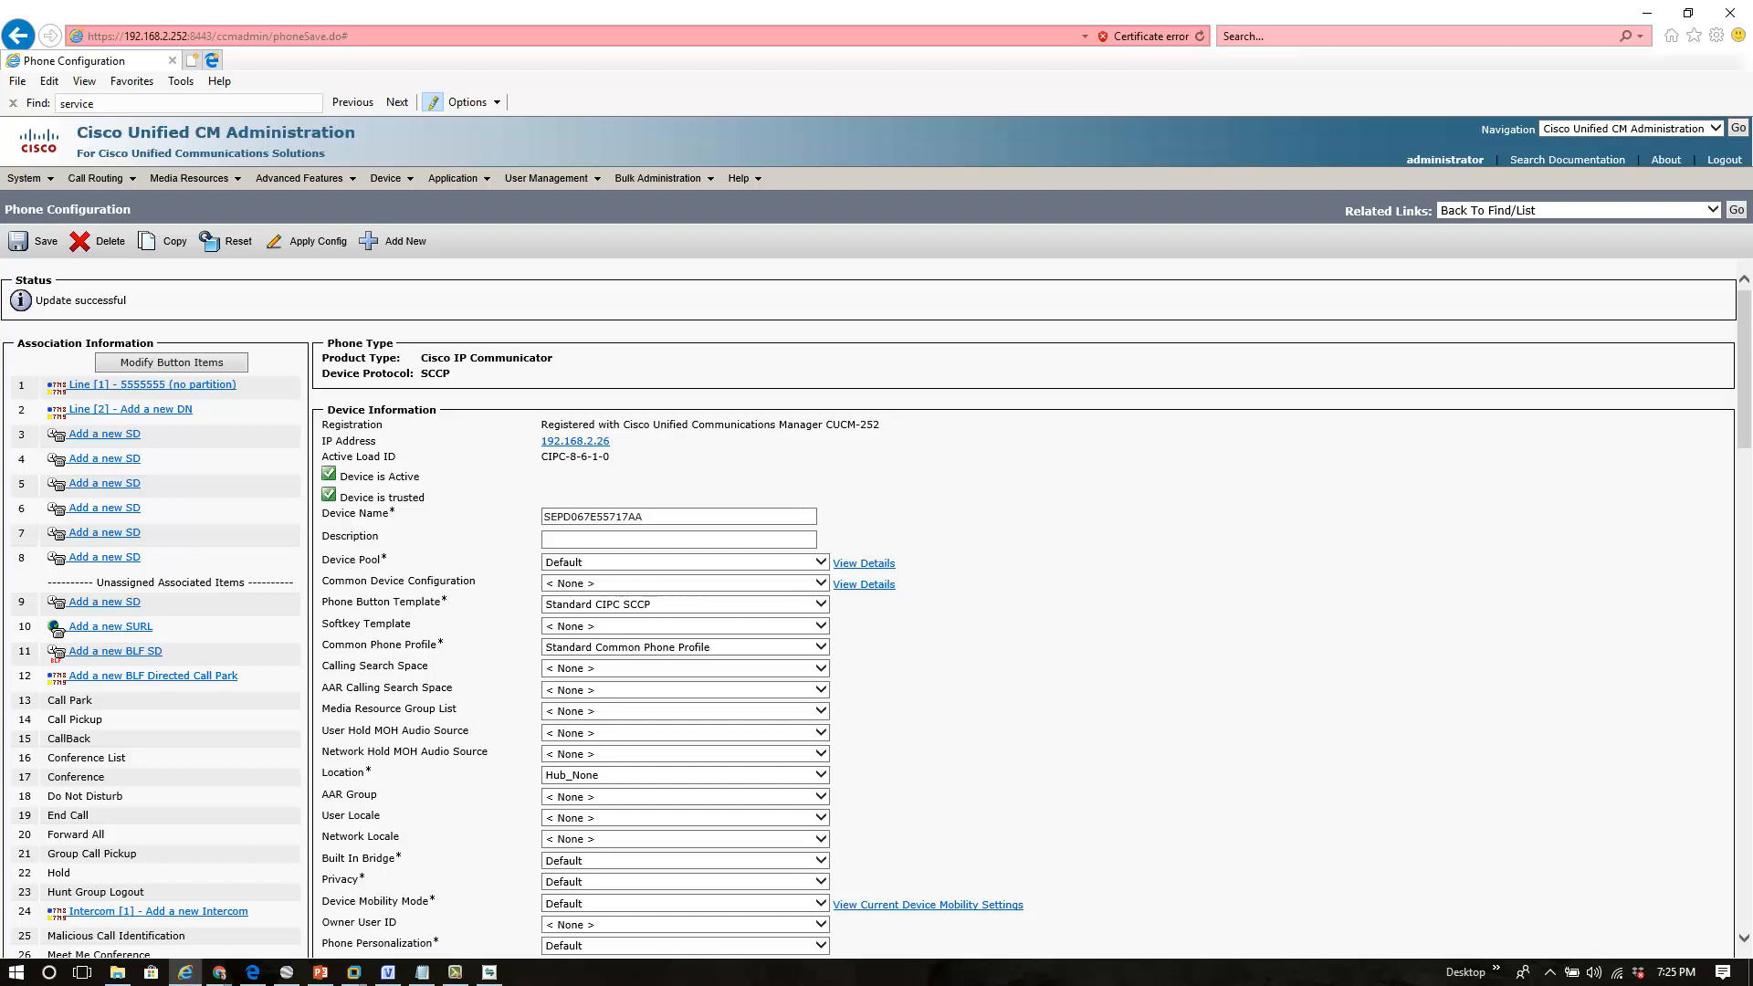
key("alt+Tab")
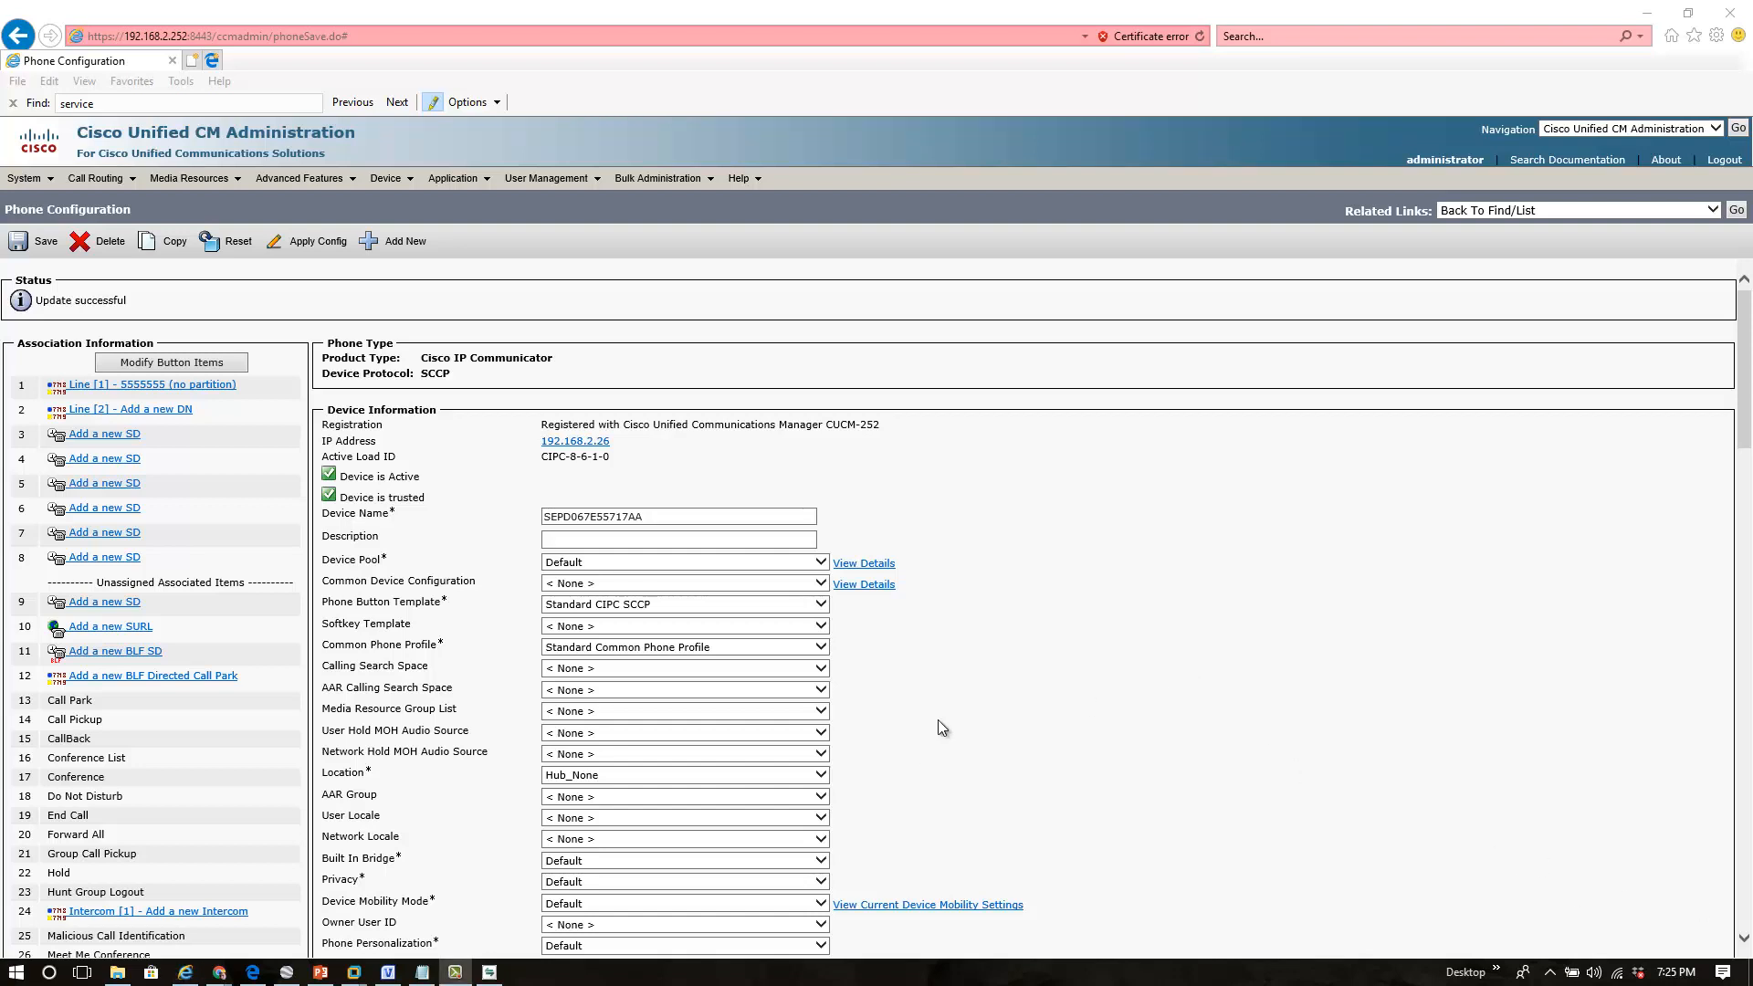
- Review the Directory and Secure Directory URL entries in the phone's External Data Locations Information
scroll(939, 719, "down", 5)
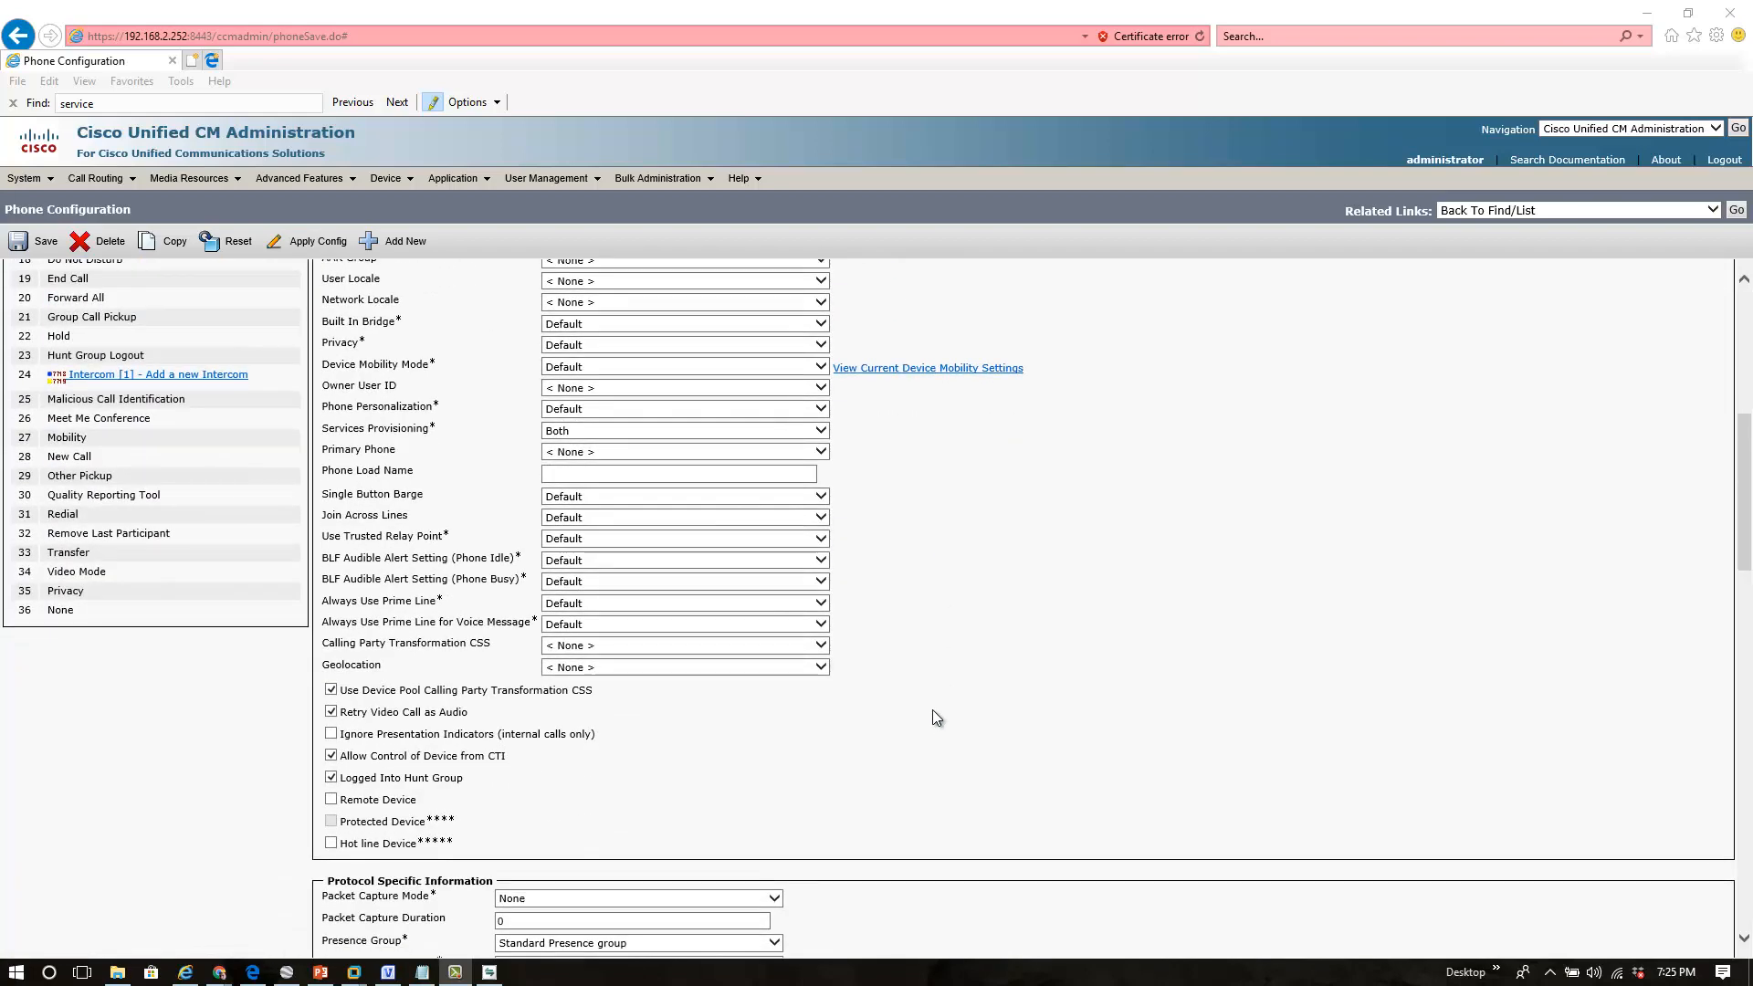
scroll(933, 710, "down", 1)
scroll(933, 708, "down", 5)
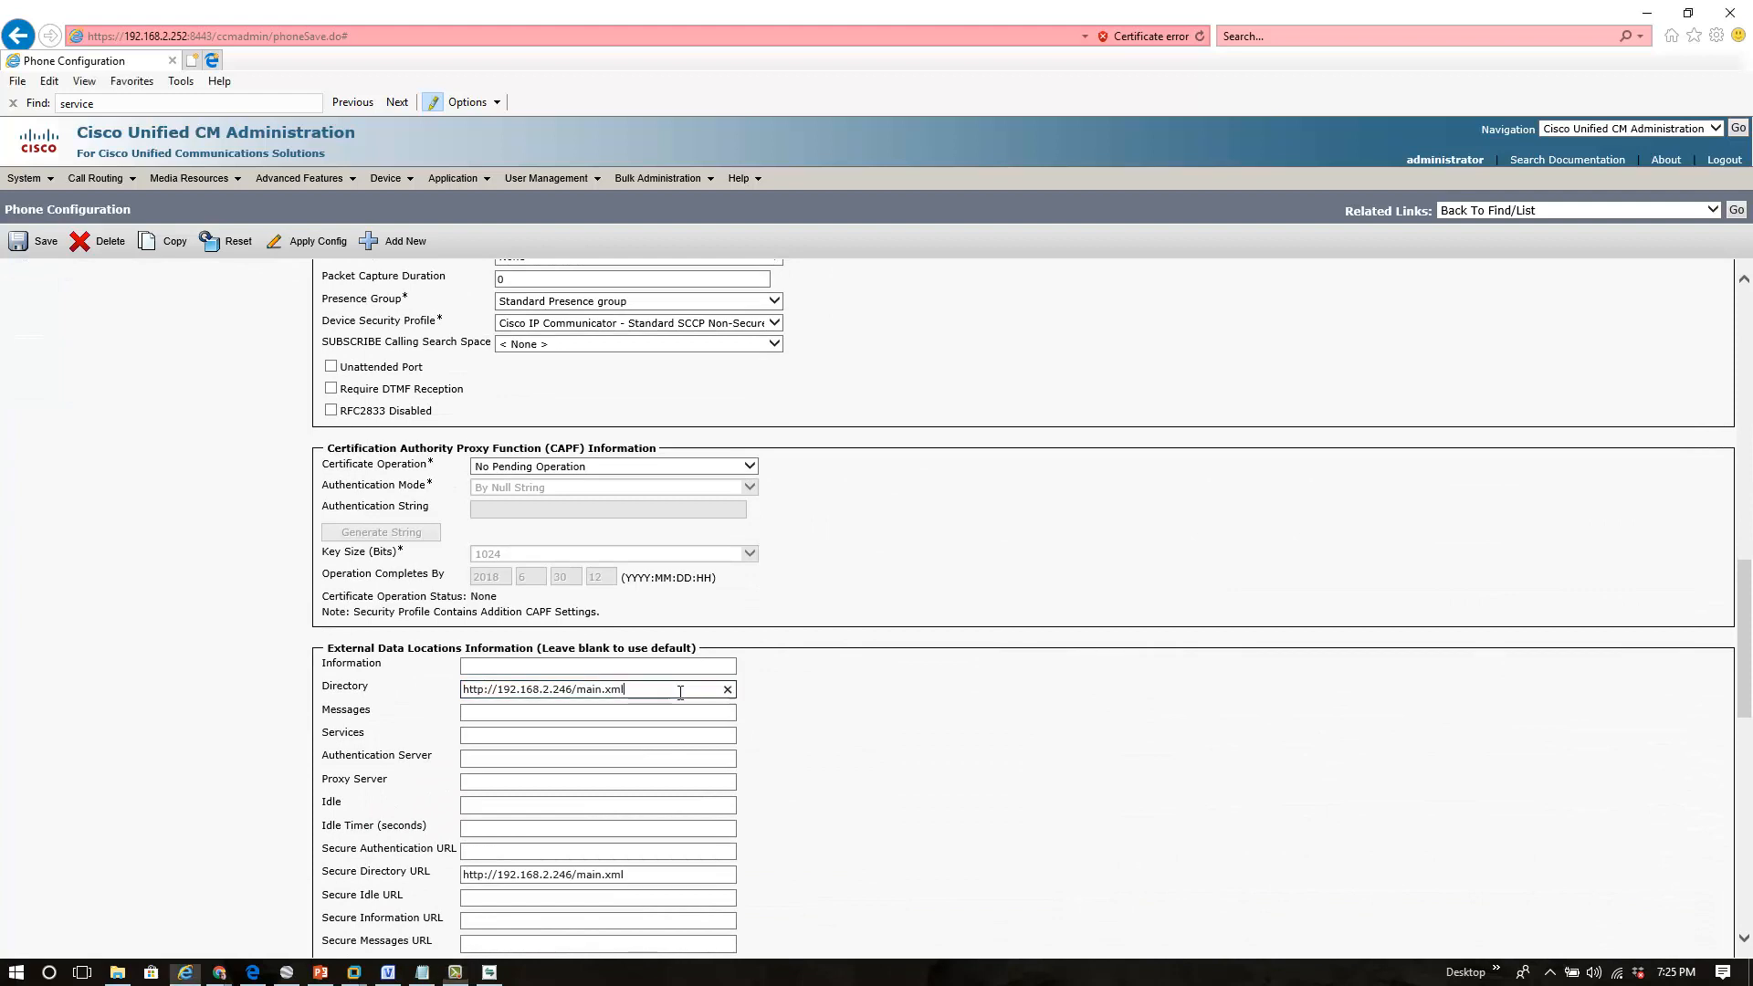
left_click(675, 875)
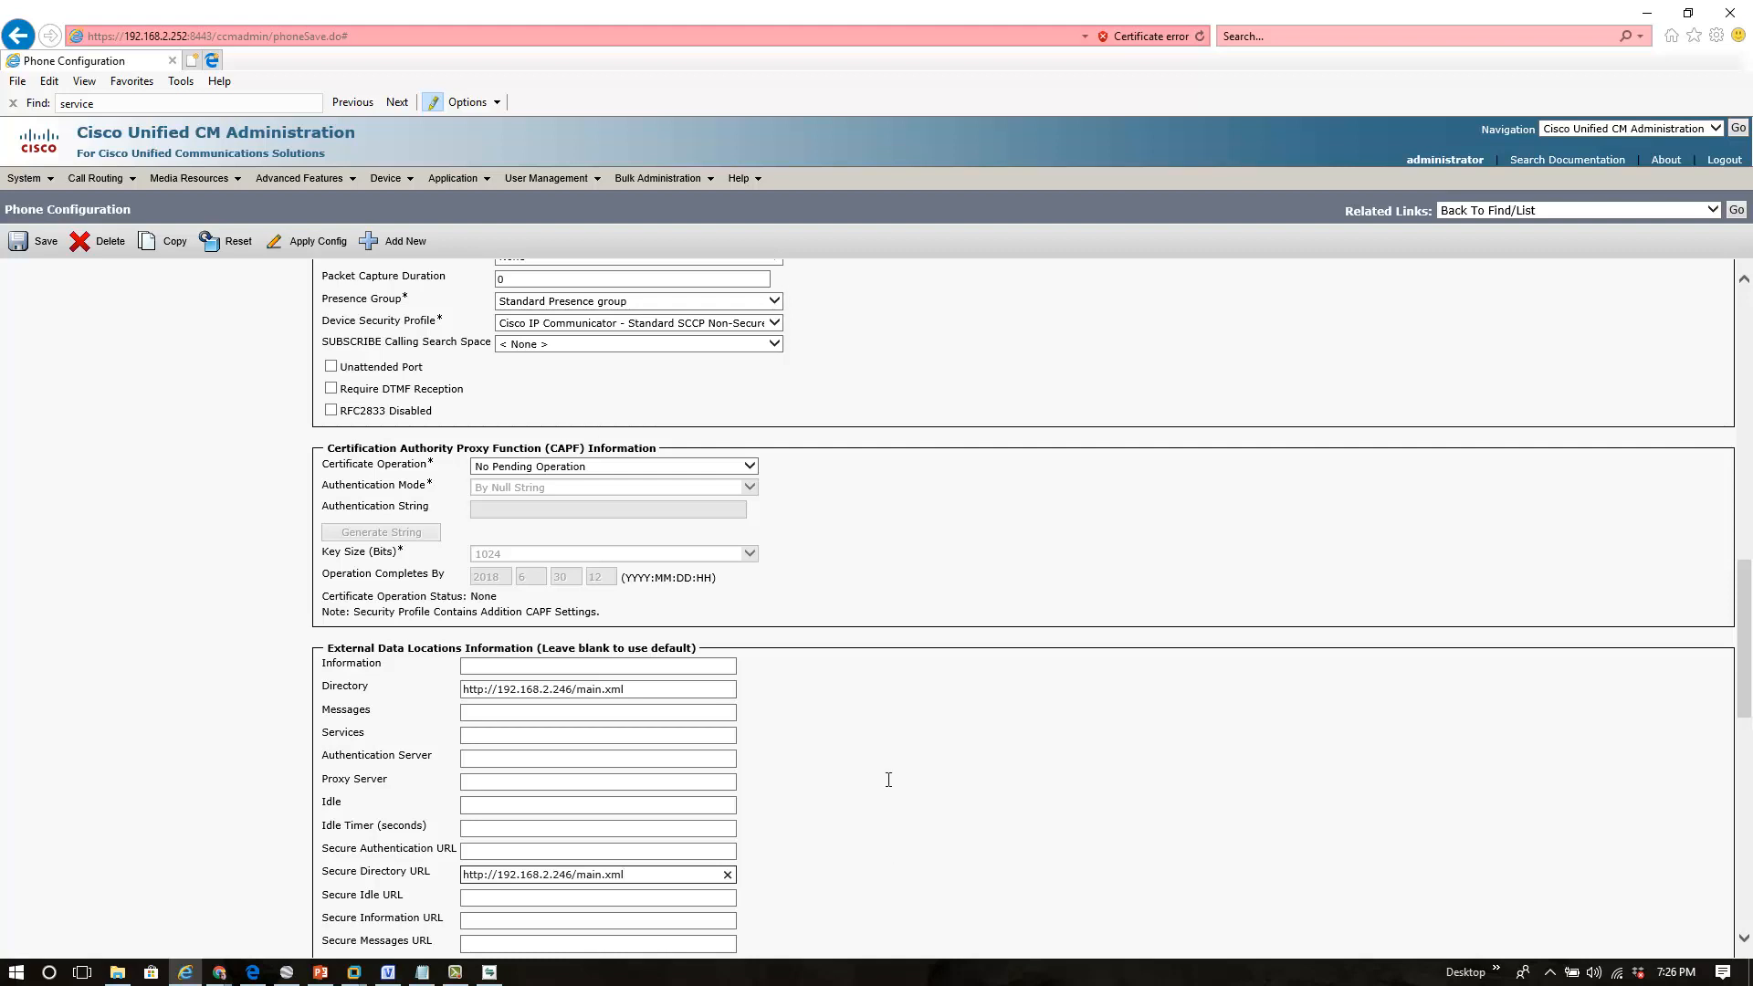
left_click(694, 179)
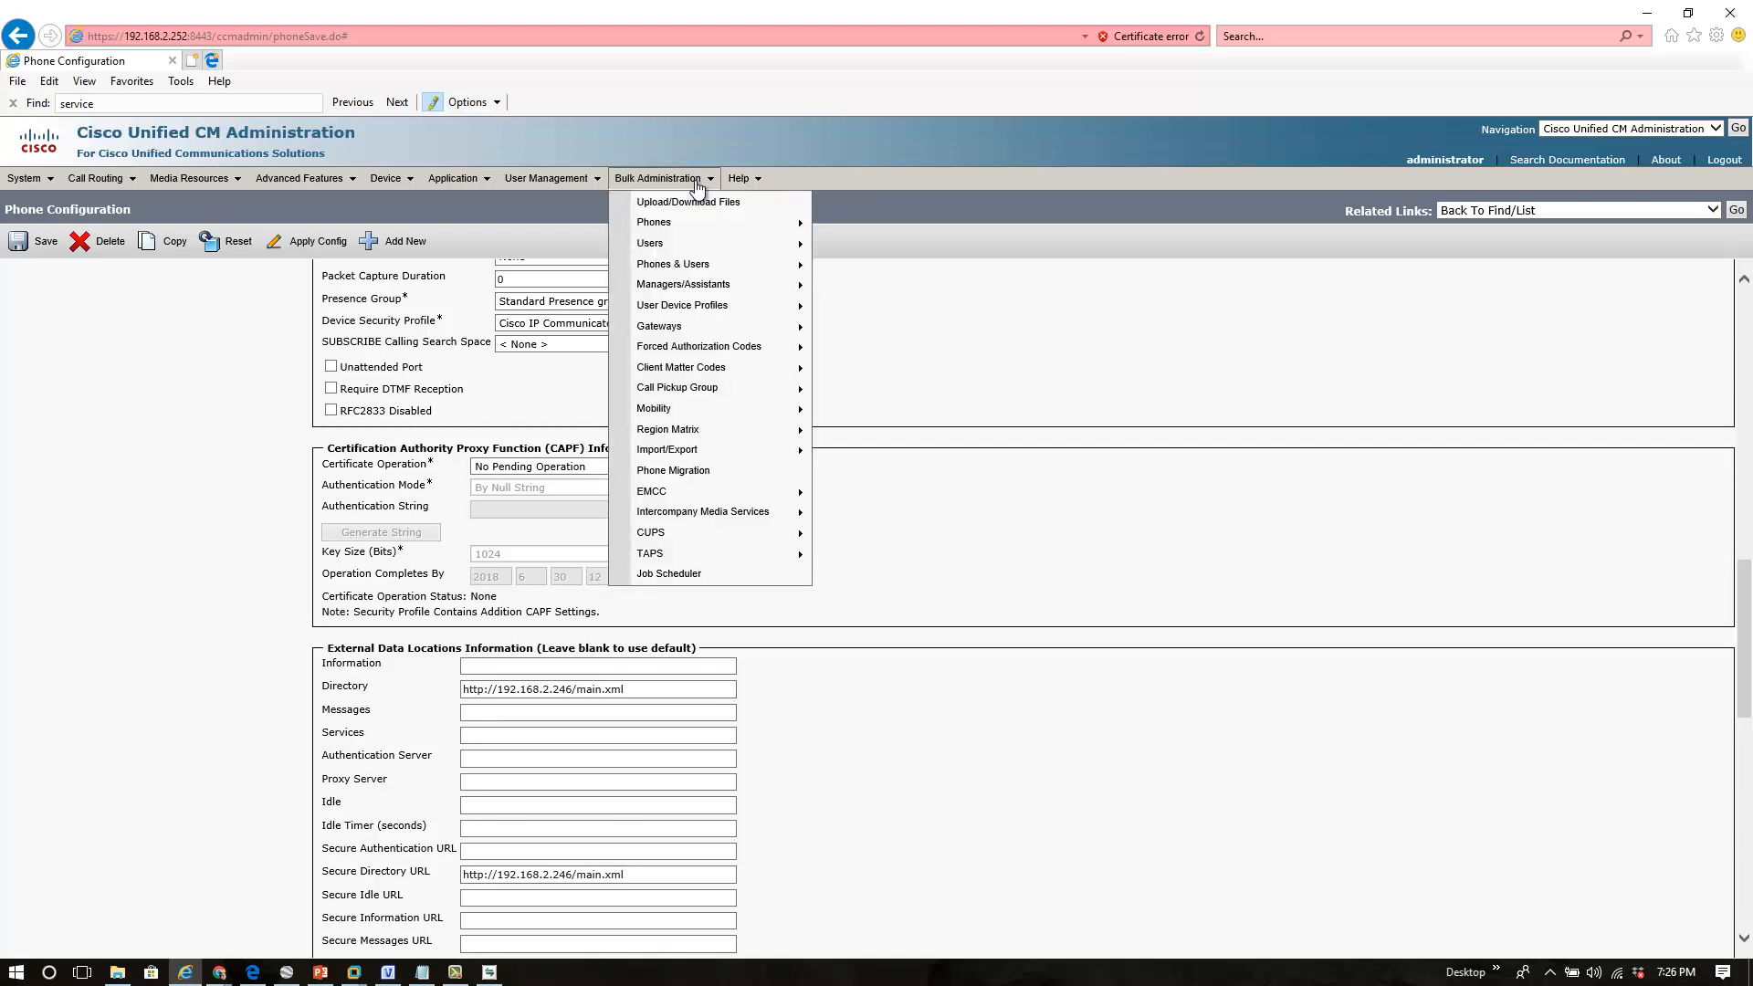
mouse_move(698, 231)
mouse_move(897, 315)
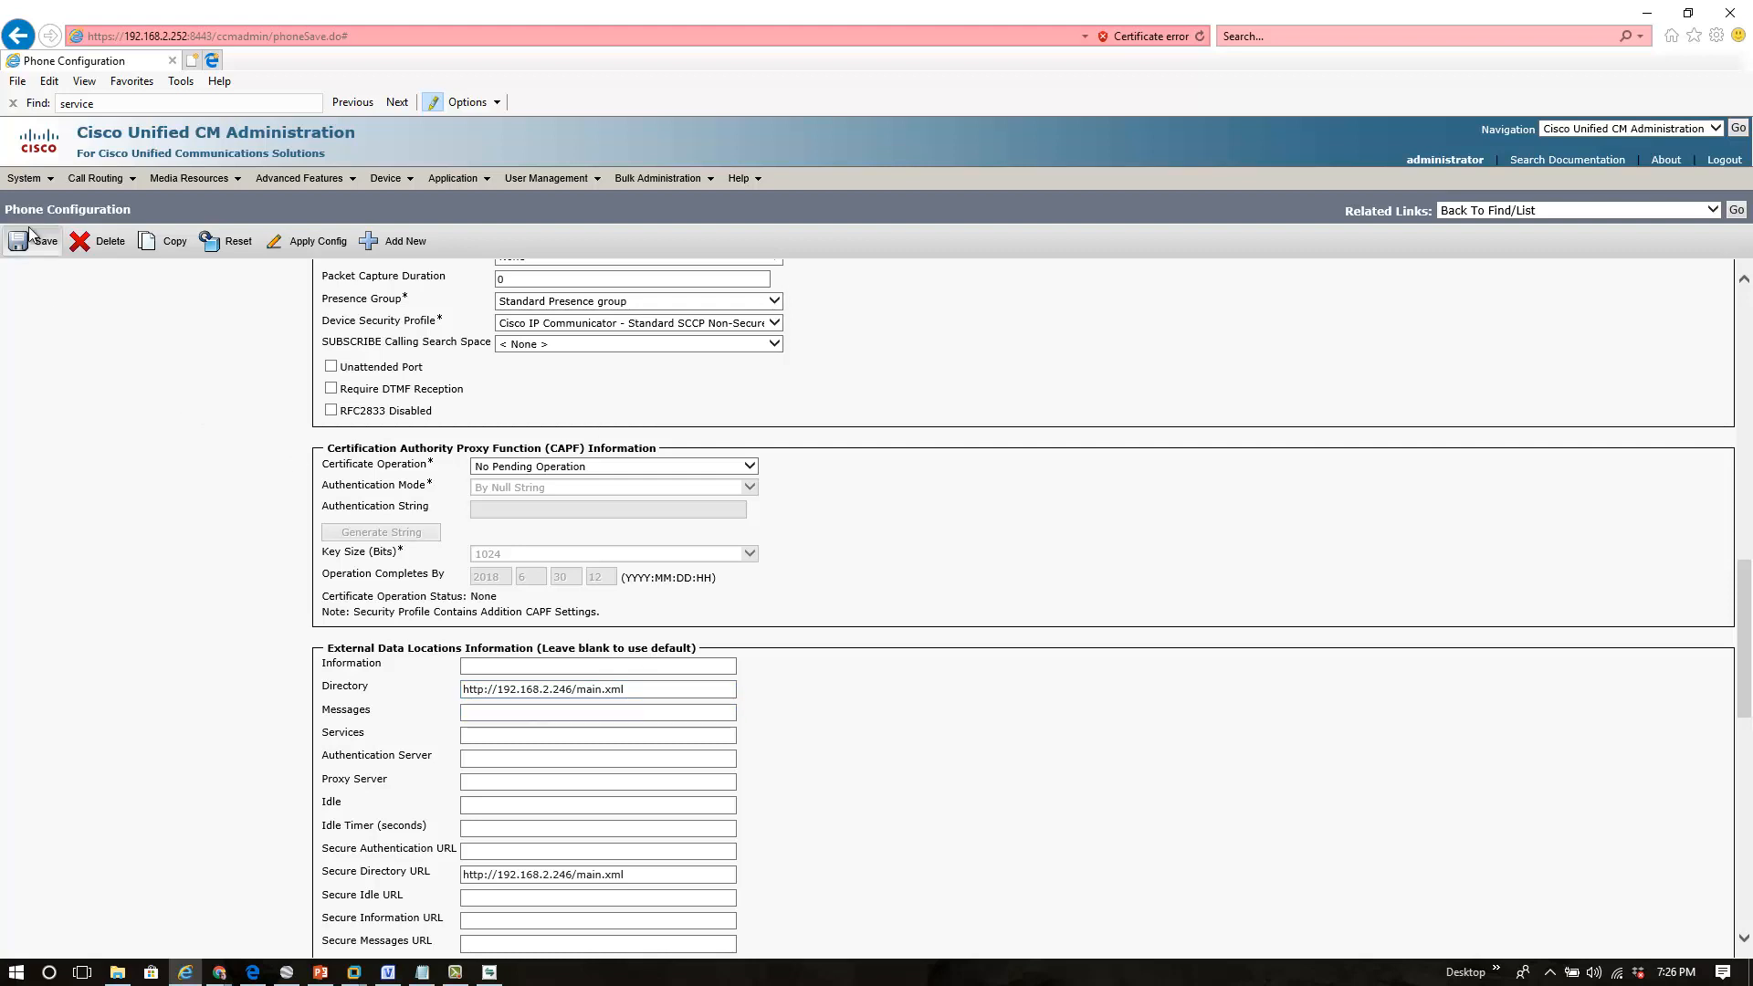
mouse_move(42, 186)
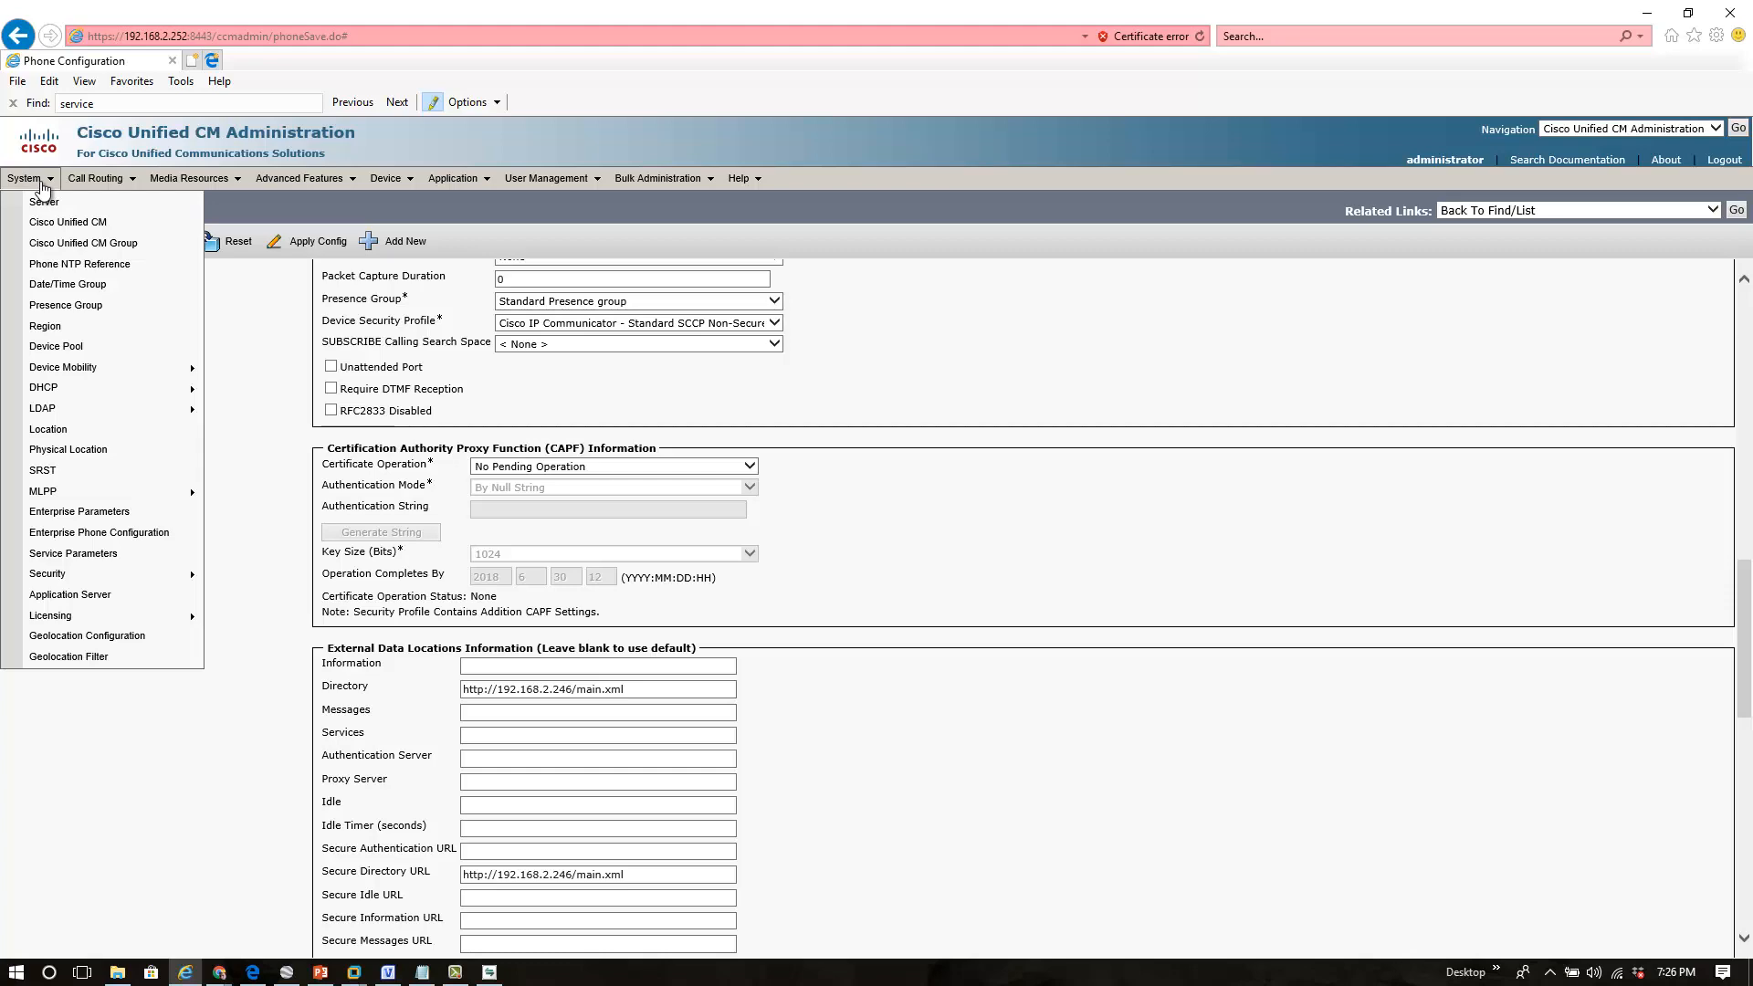
- Open the Phone Services device settings and start adding a new IP phone service
mouse_move(395, 186)
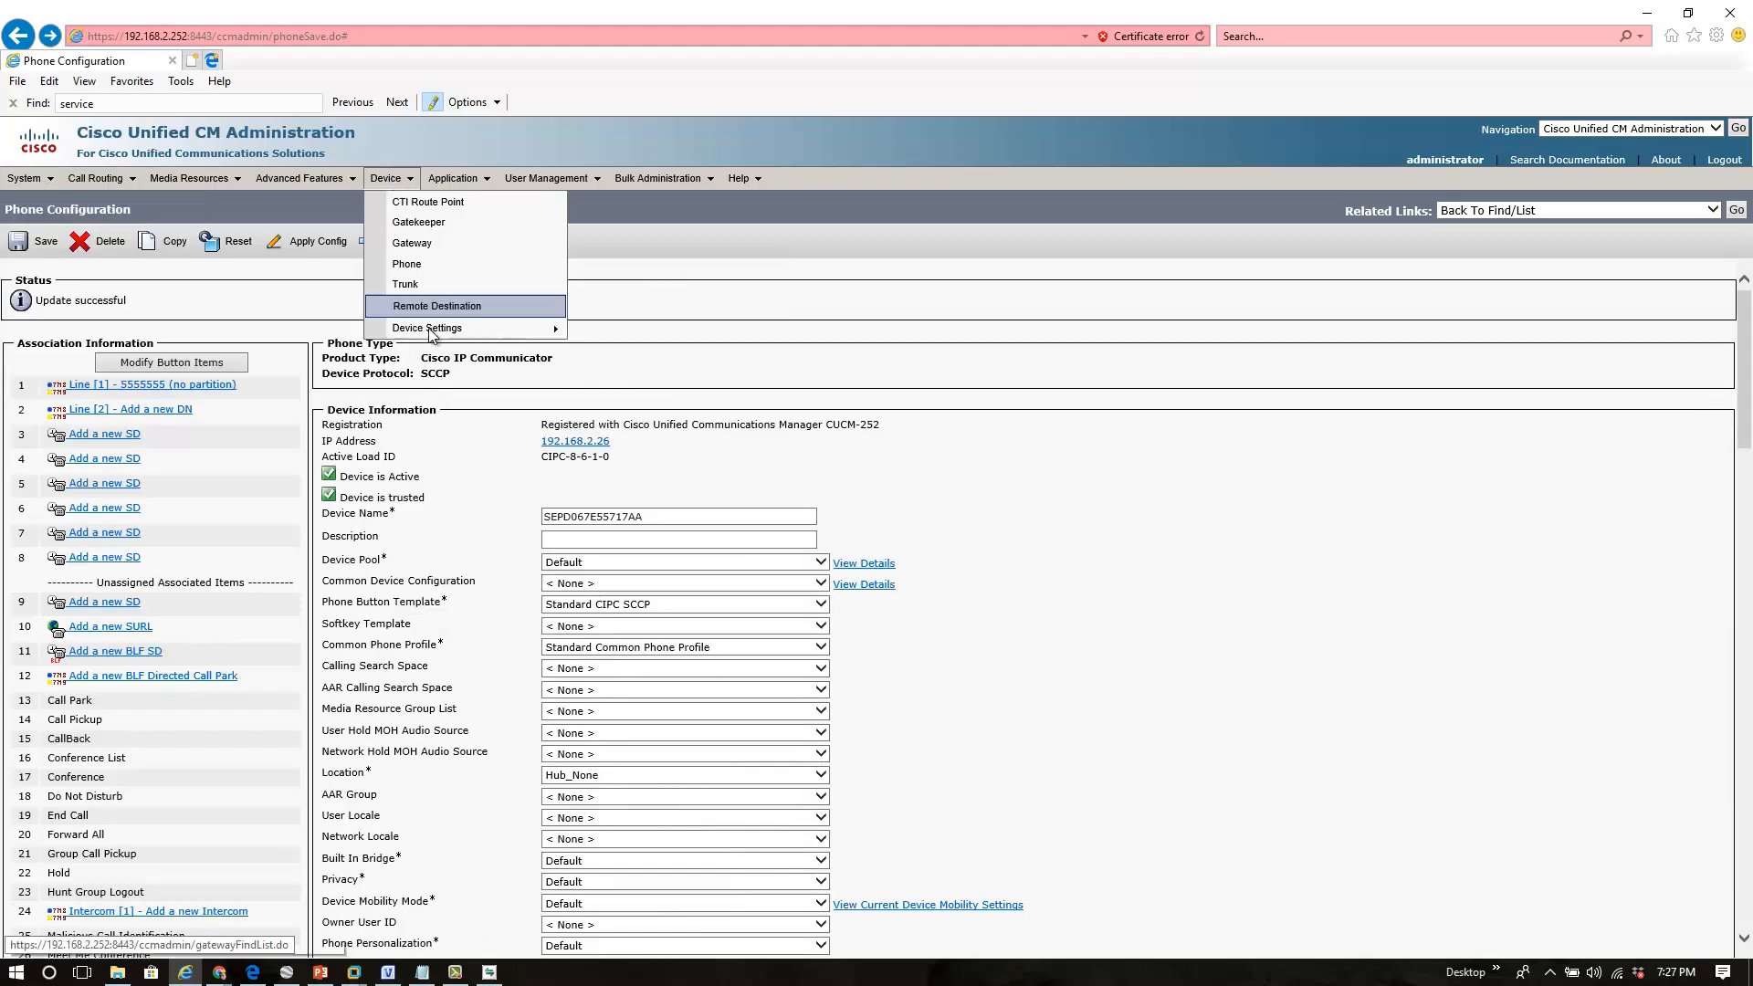
mouse_move(431, 330)
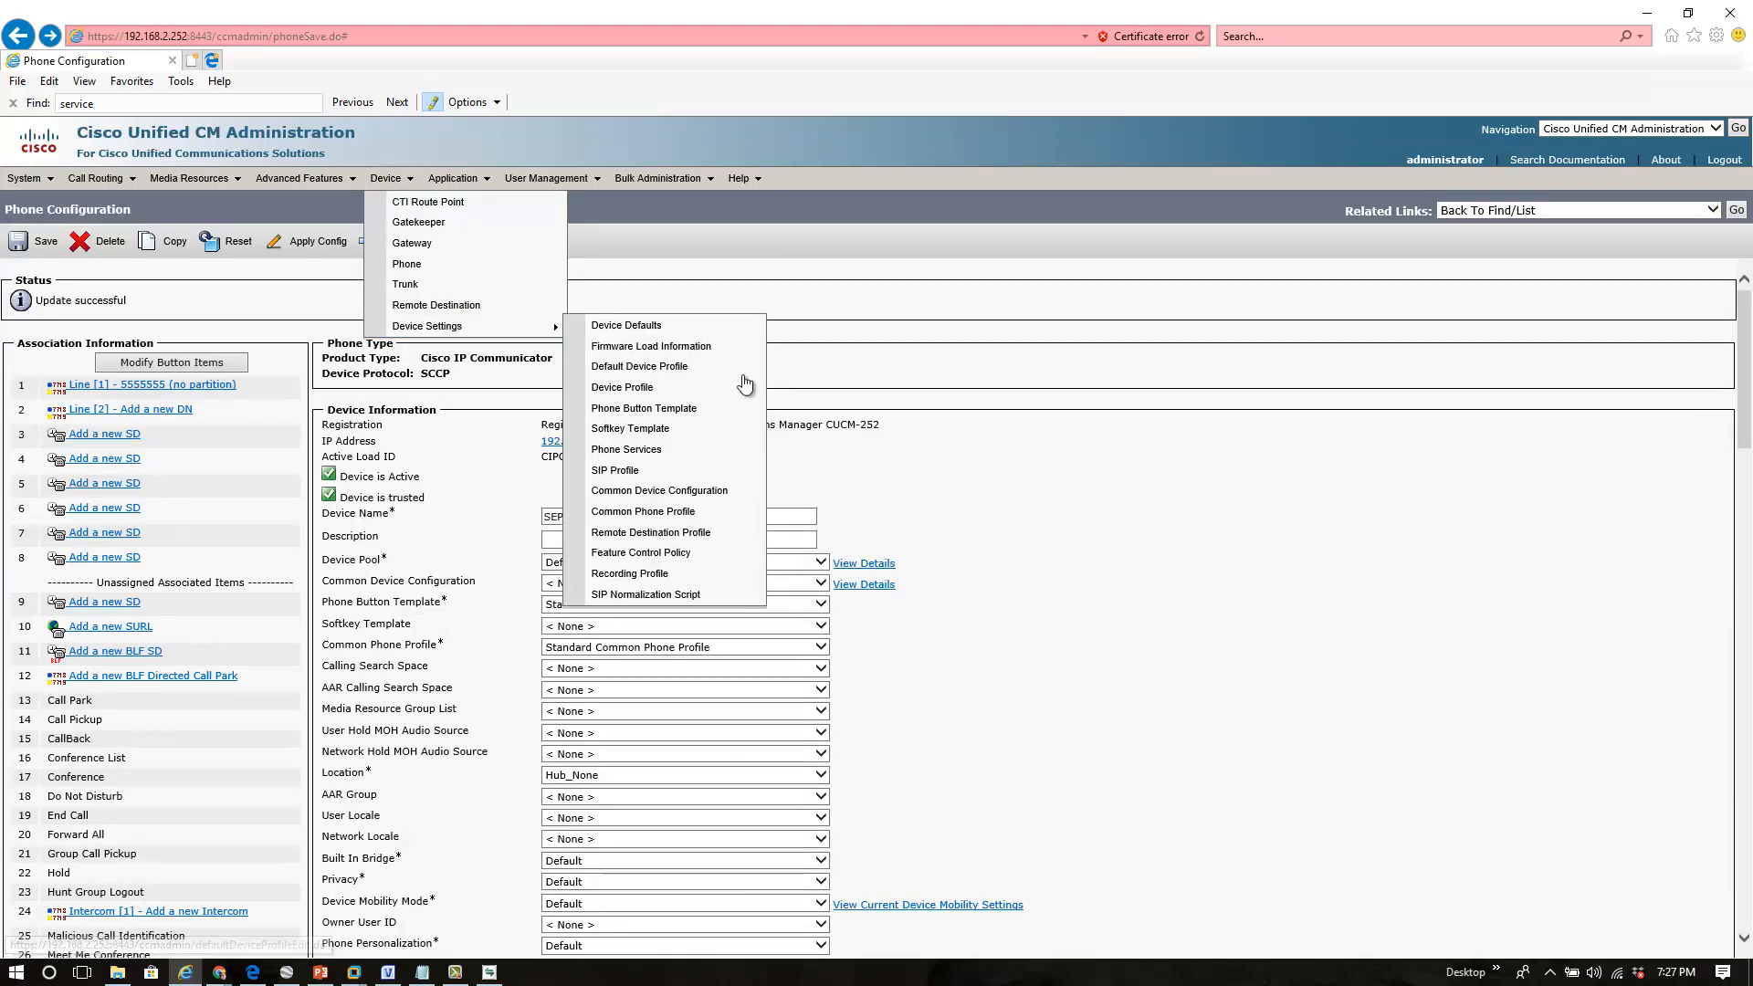
left_click(655, 451)
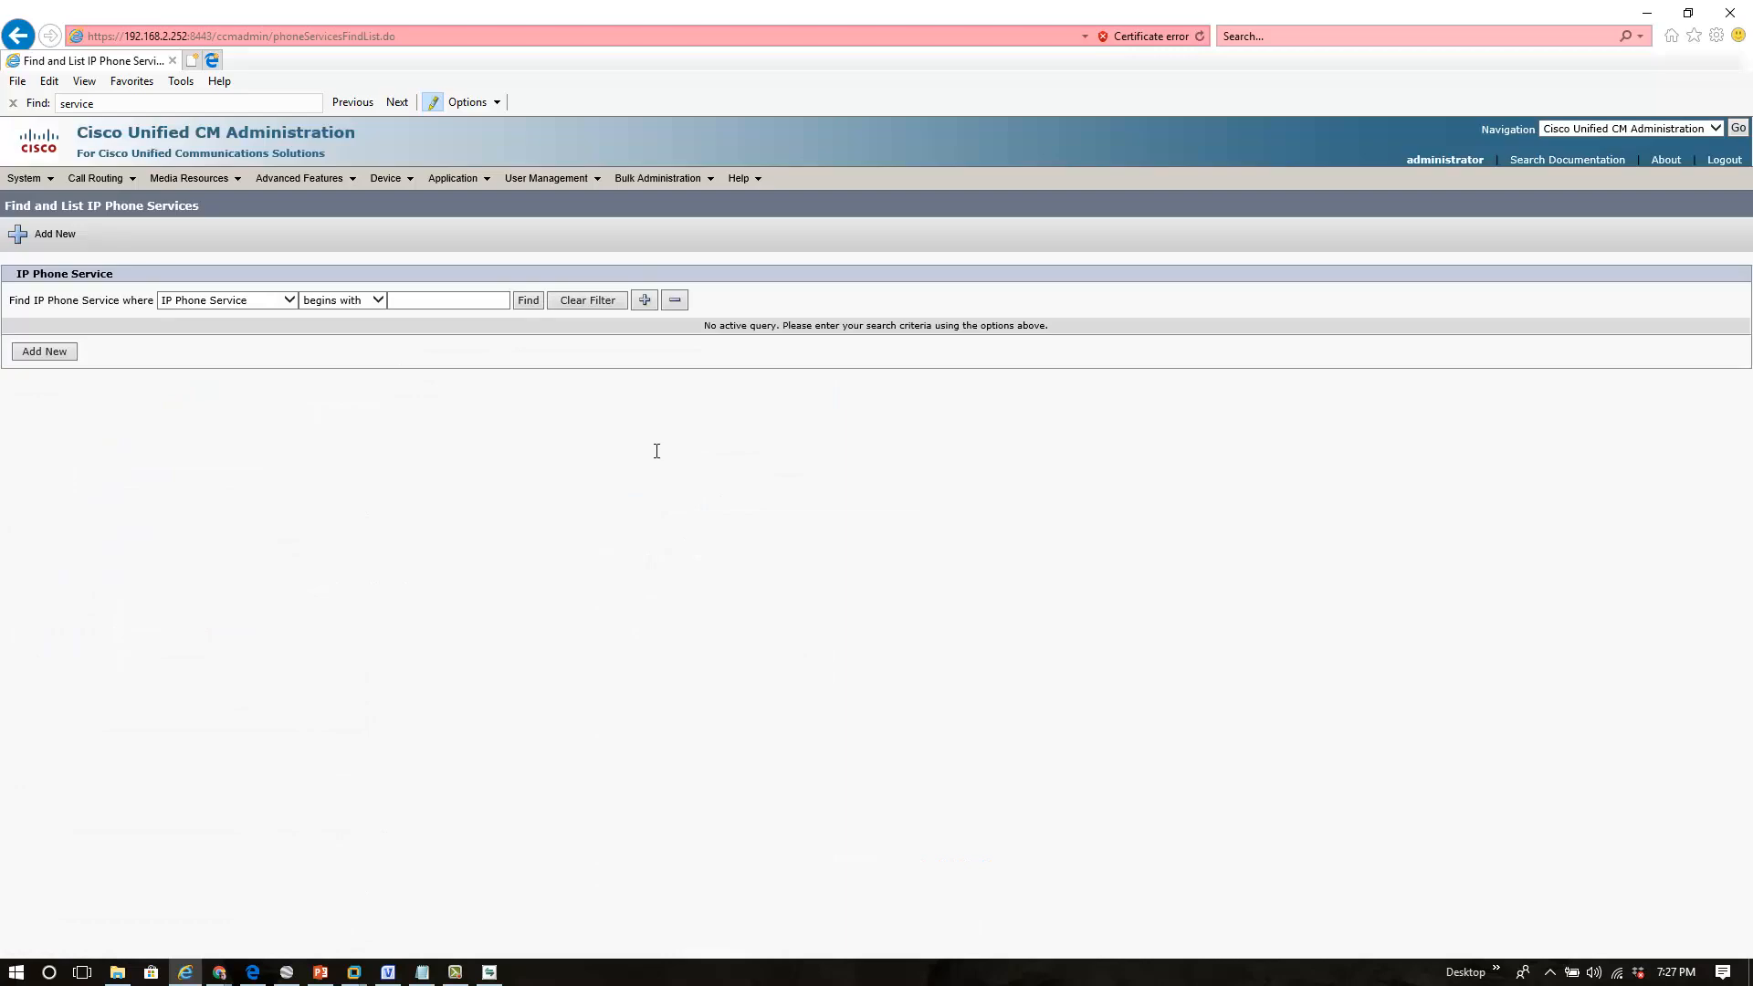
left_click(56, 356)
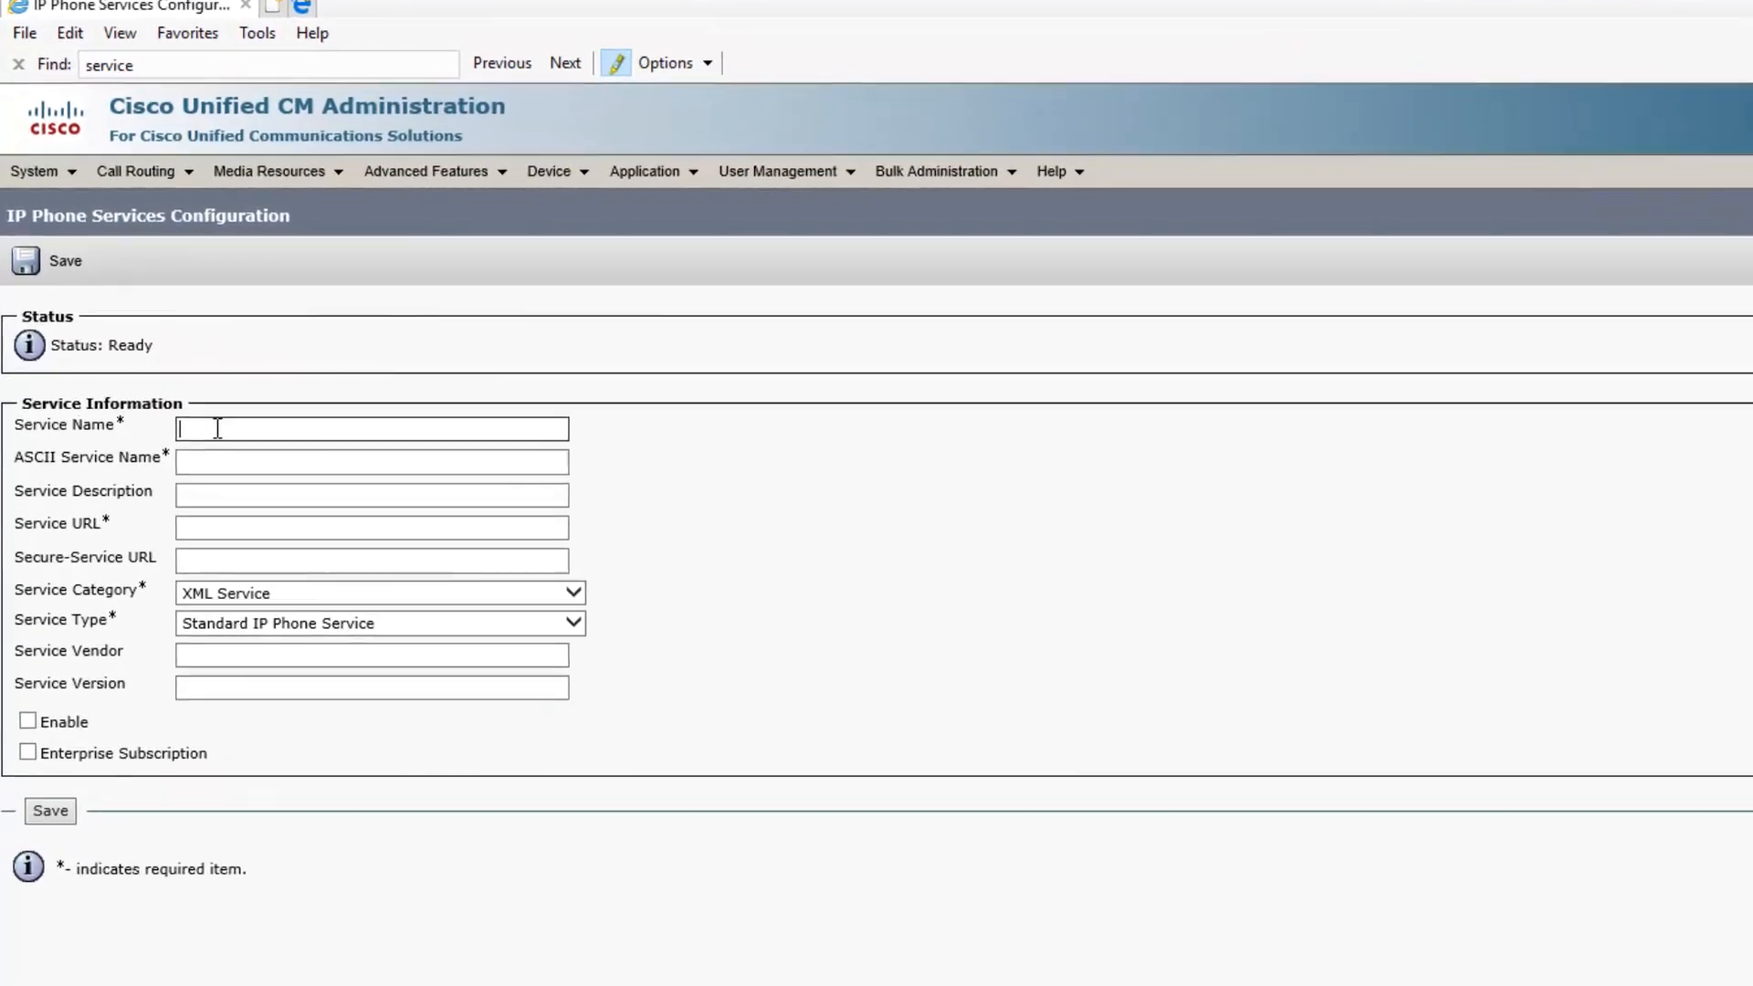
- Enter 13th Regiment as both the Service Name and the ASCII Service Name of the new service
type("13")
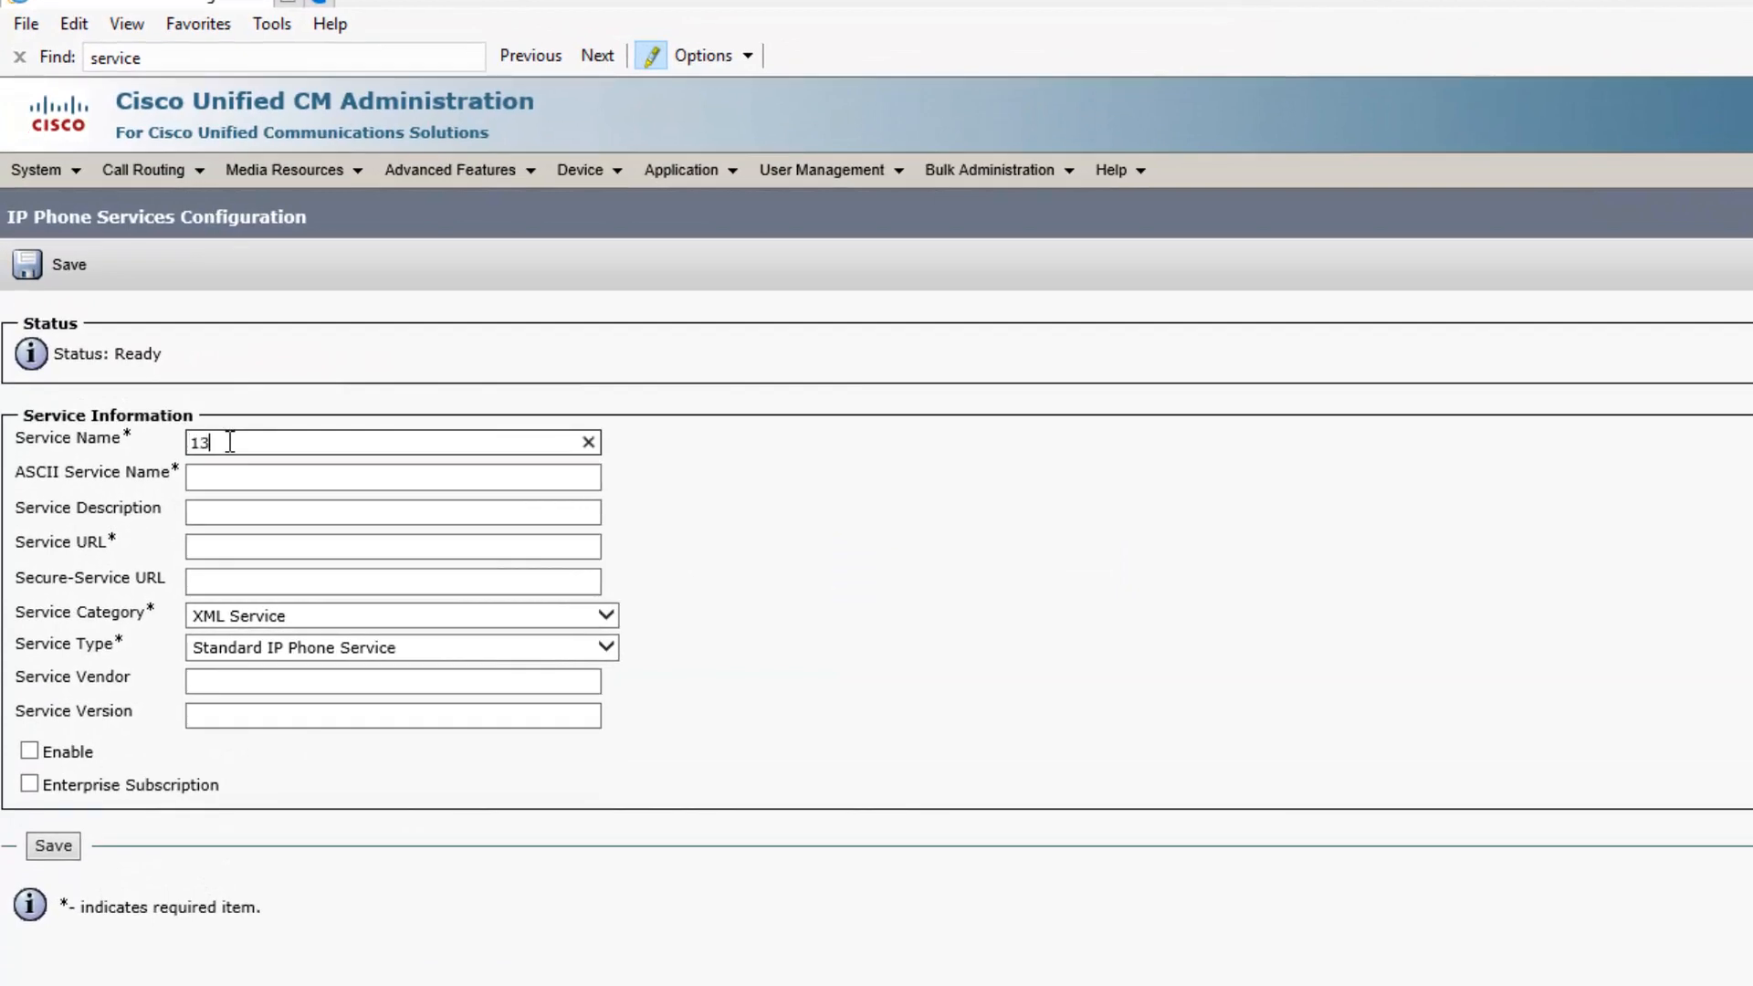
type("th Regiment")
key("ctrl+a")
key("ctrl+c")
left_click(208, 481)
key("ctrl+v")
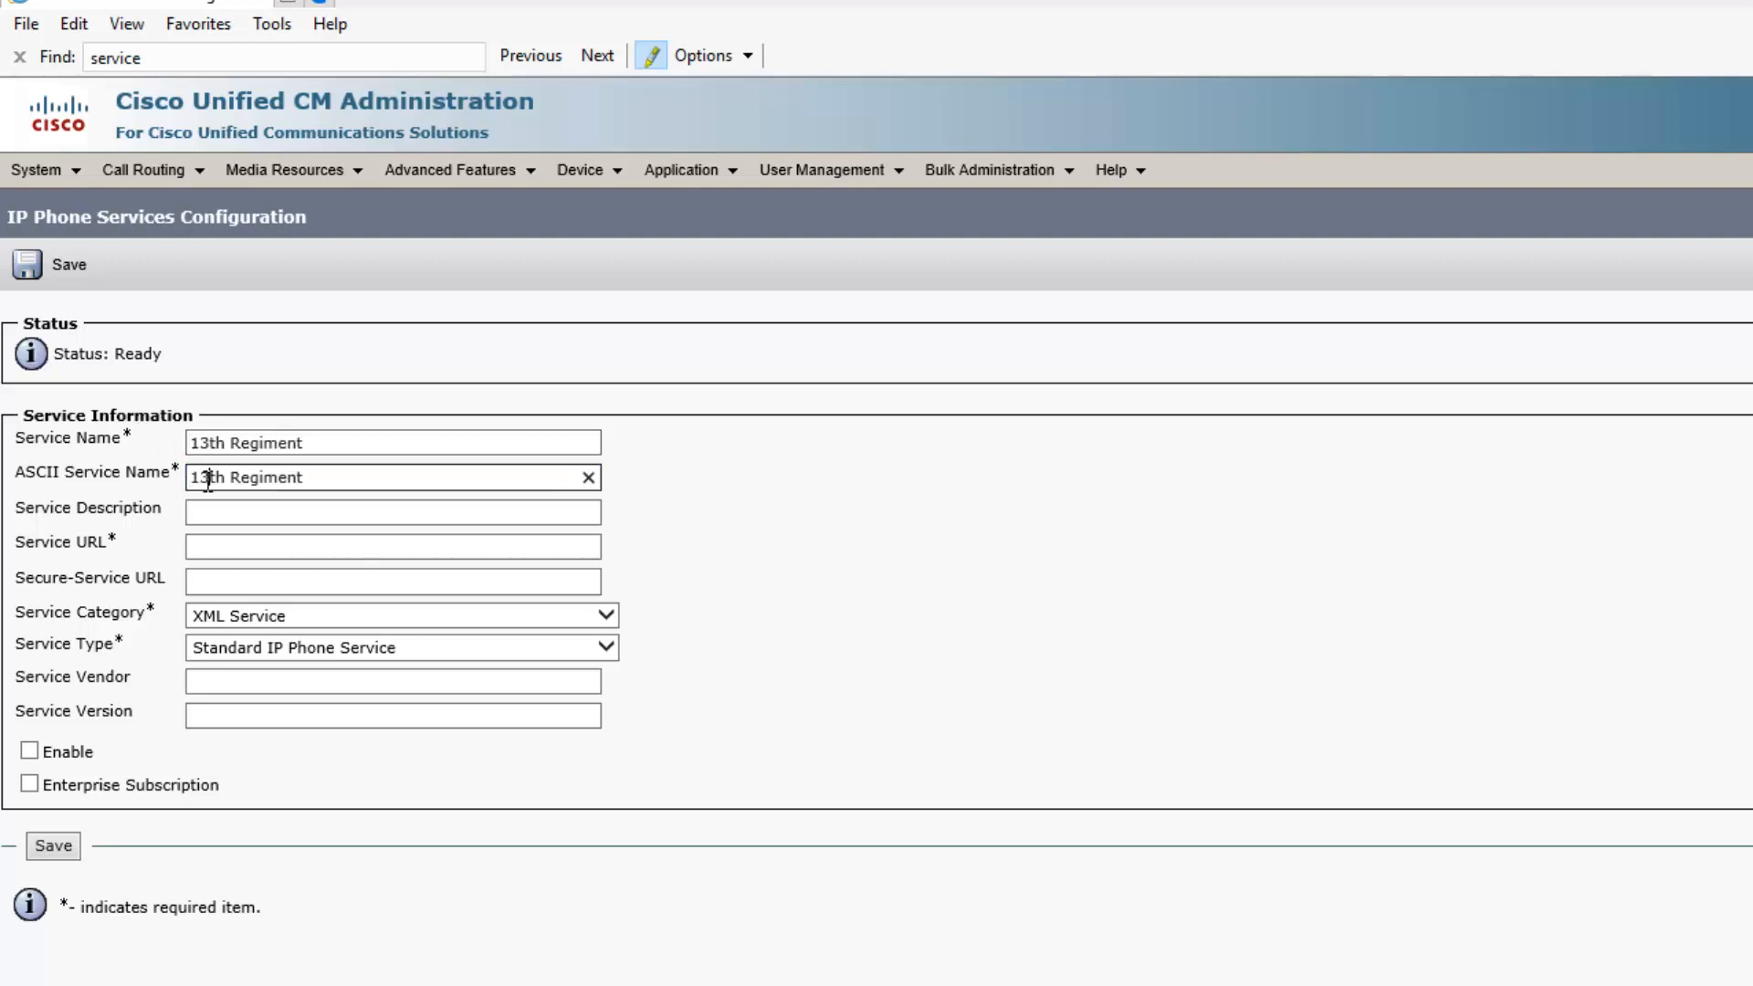
left_click(279, 511)
key("Tab")
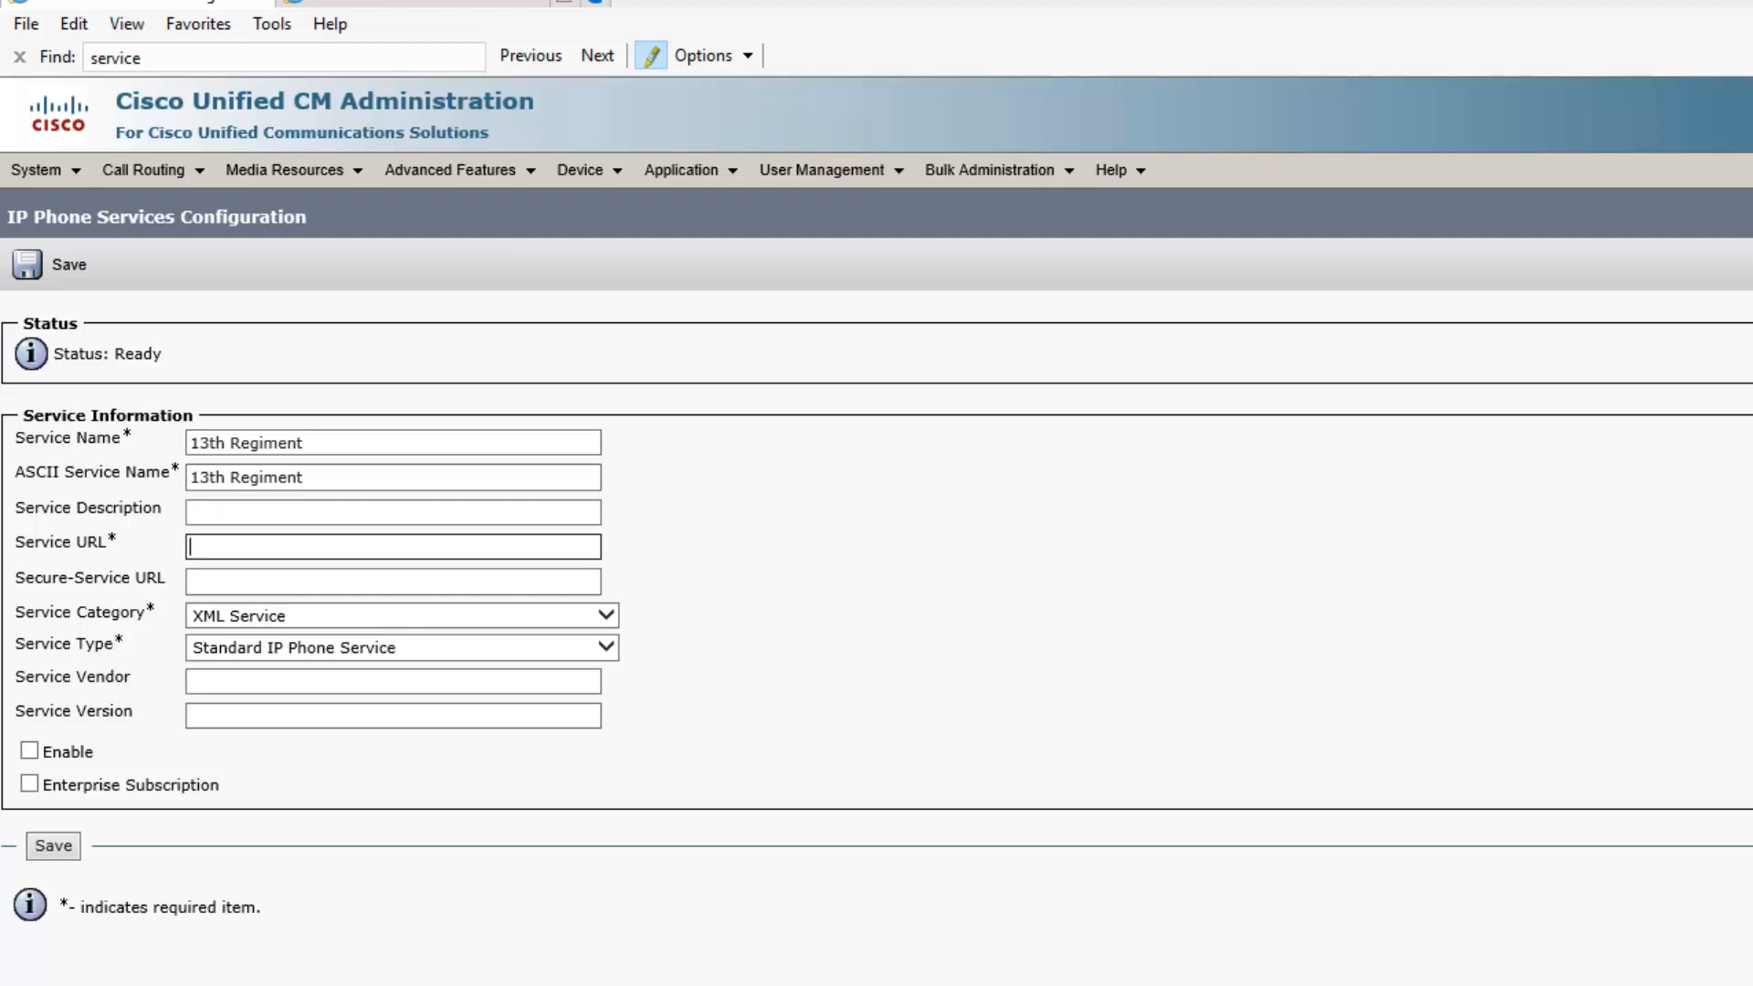
key("ctrl+v")
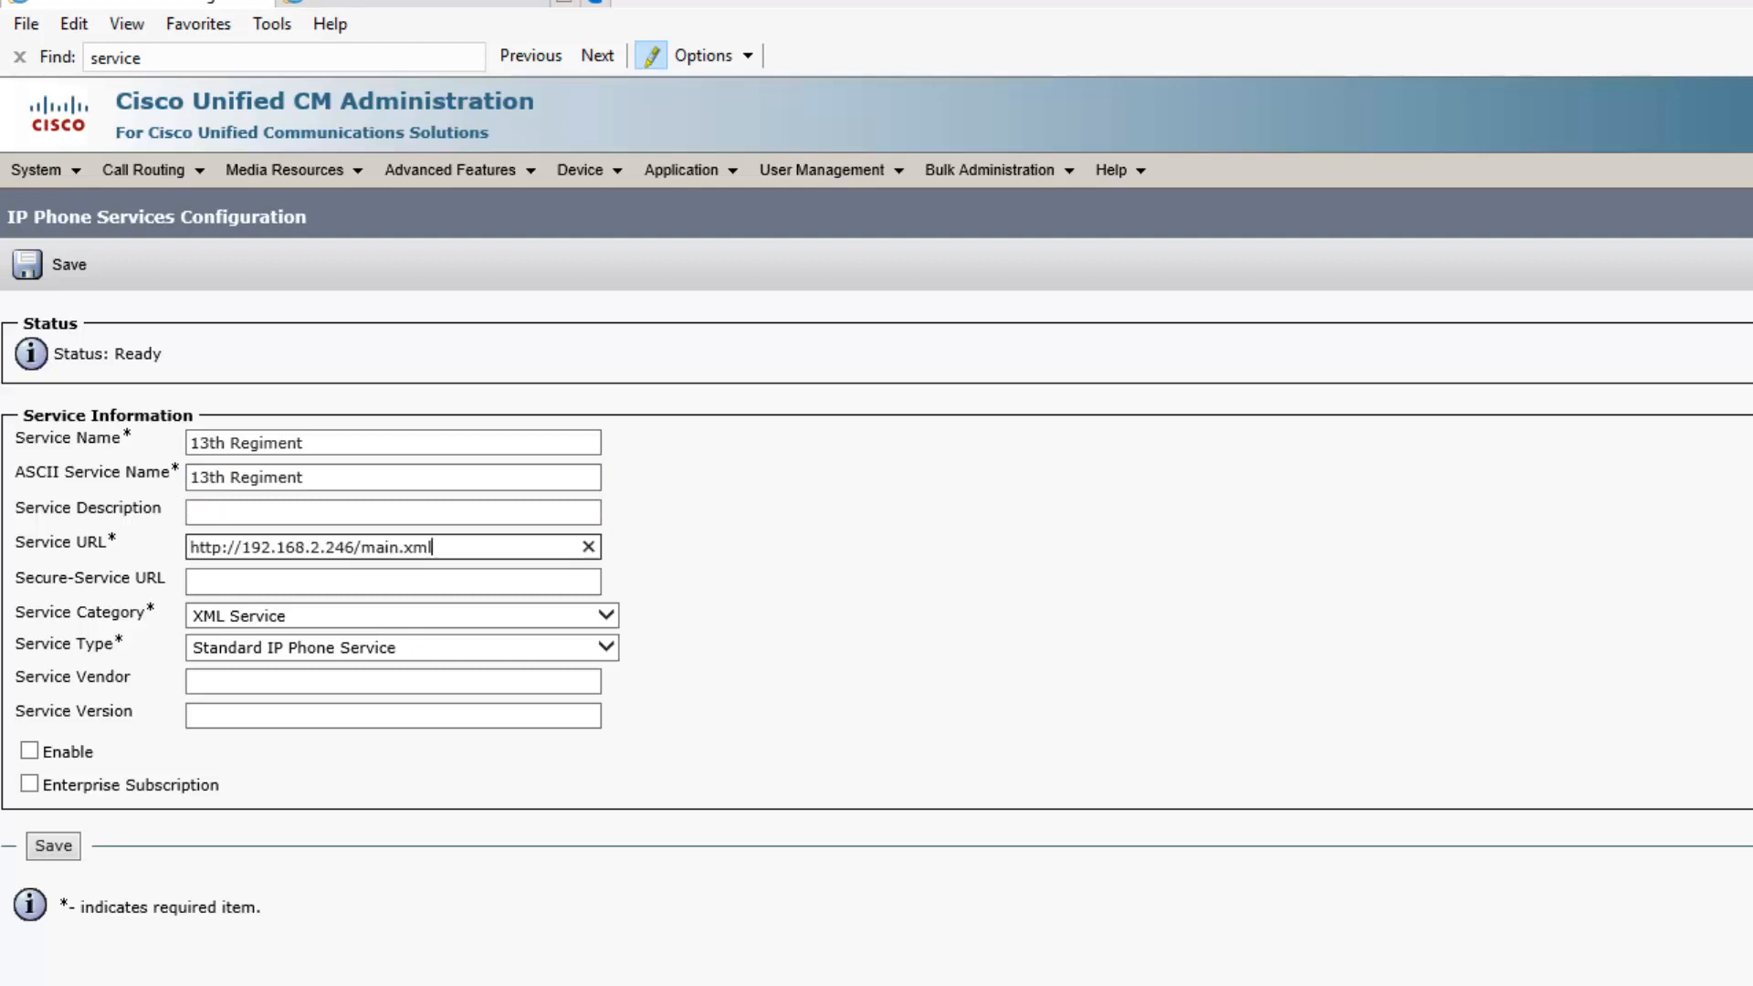
left_click(296, 580)
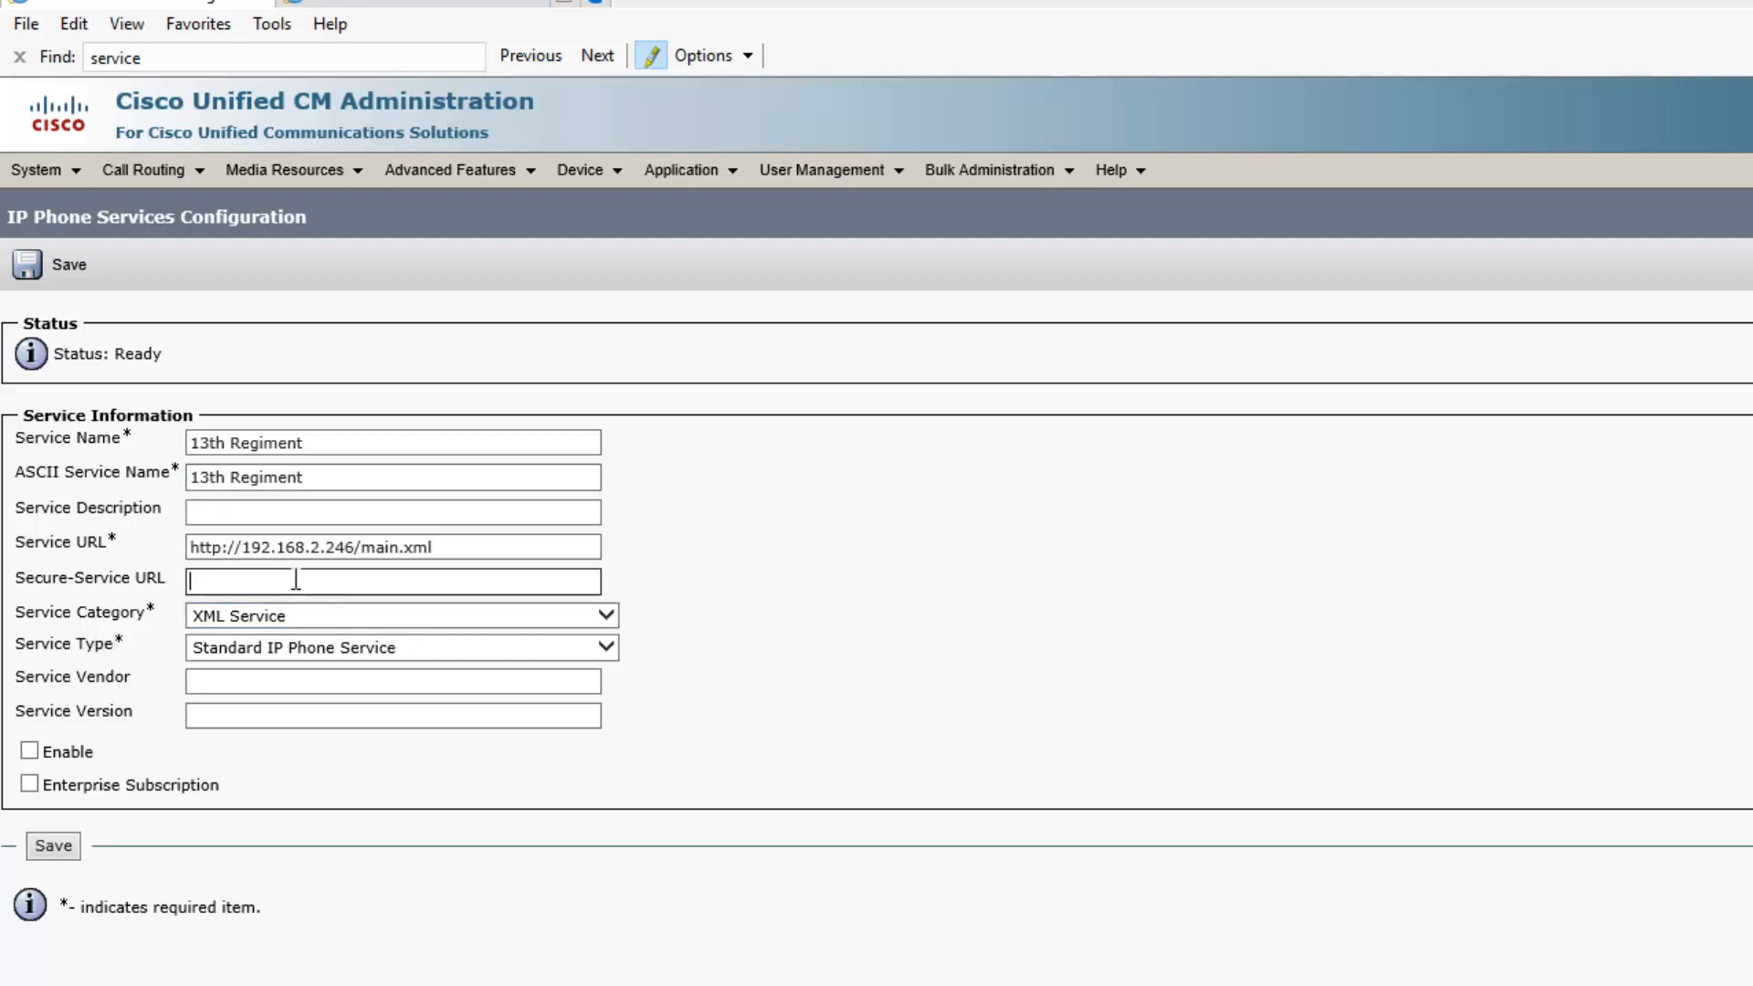
key("ctrl+v")
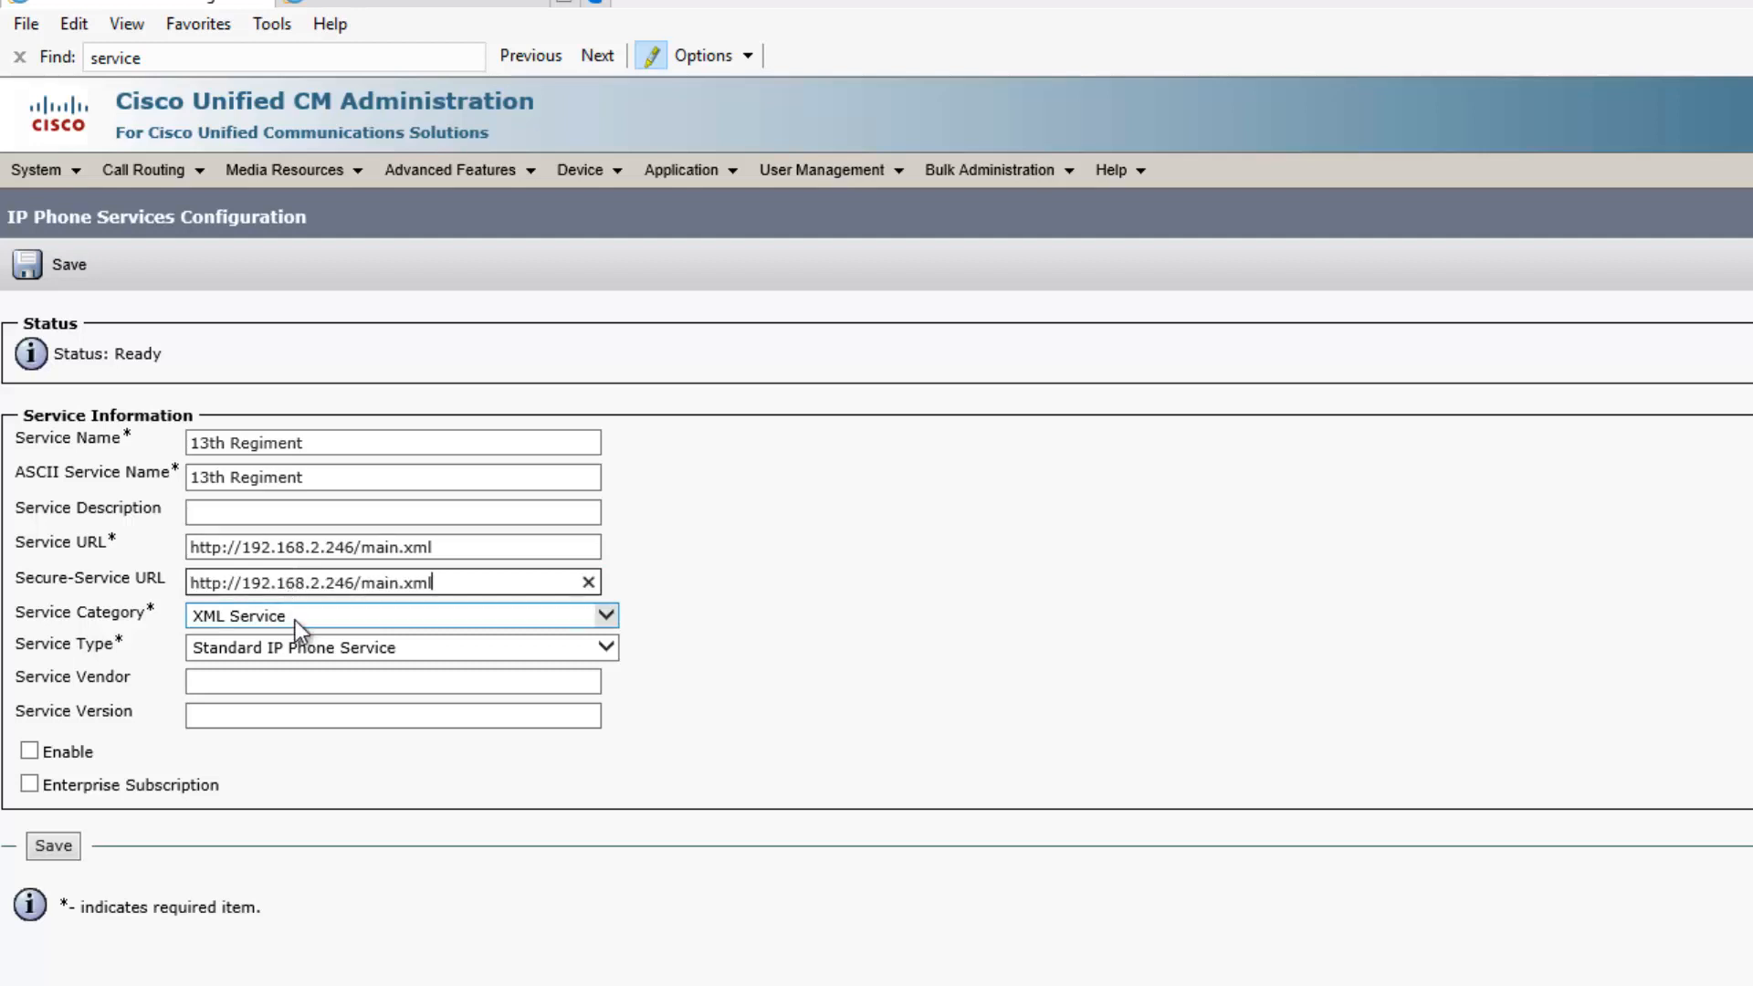
- Set the Service Type to Directories, enable the service and save it
left_click(291, 650)
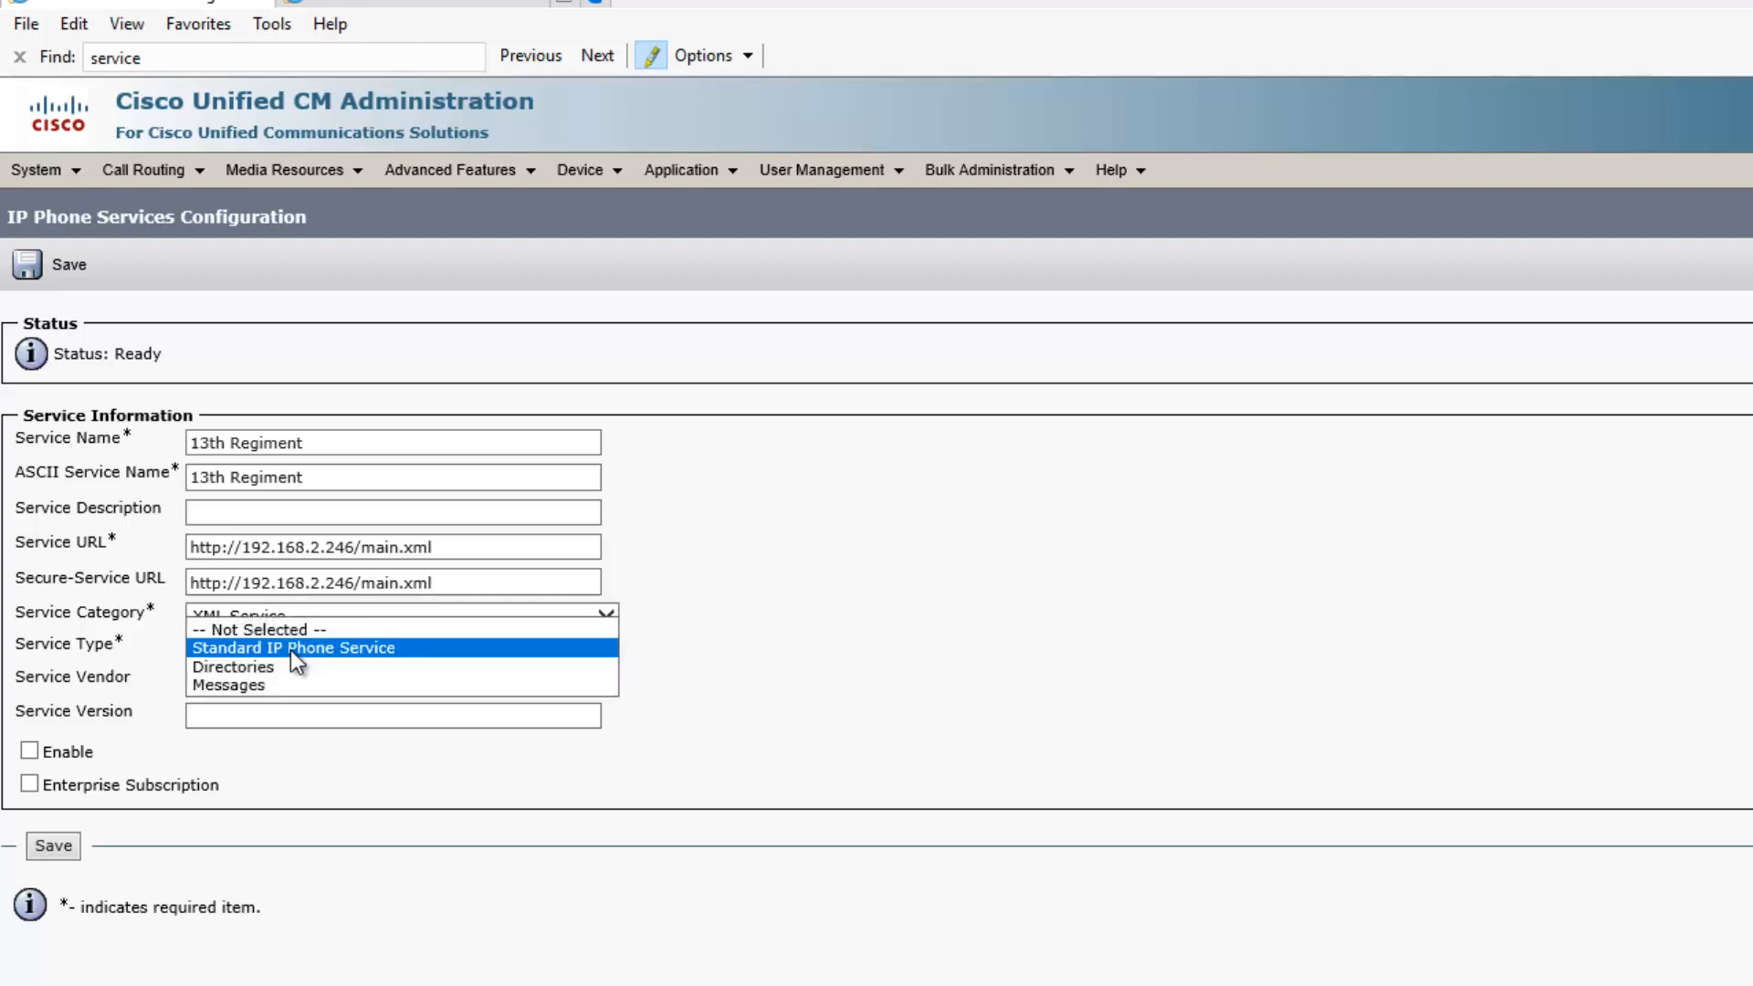
left_click(285, 667)
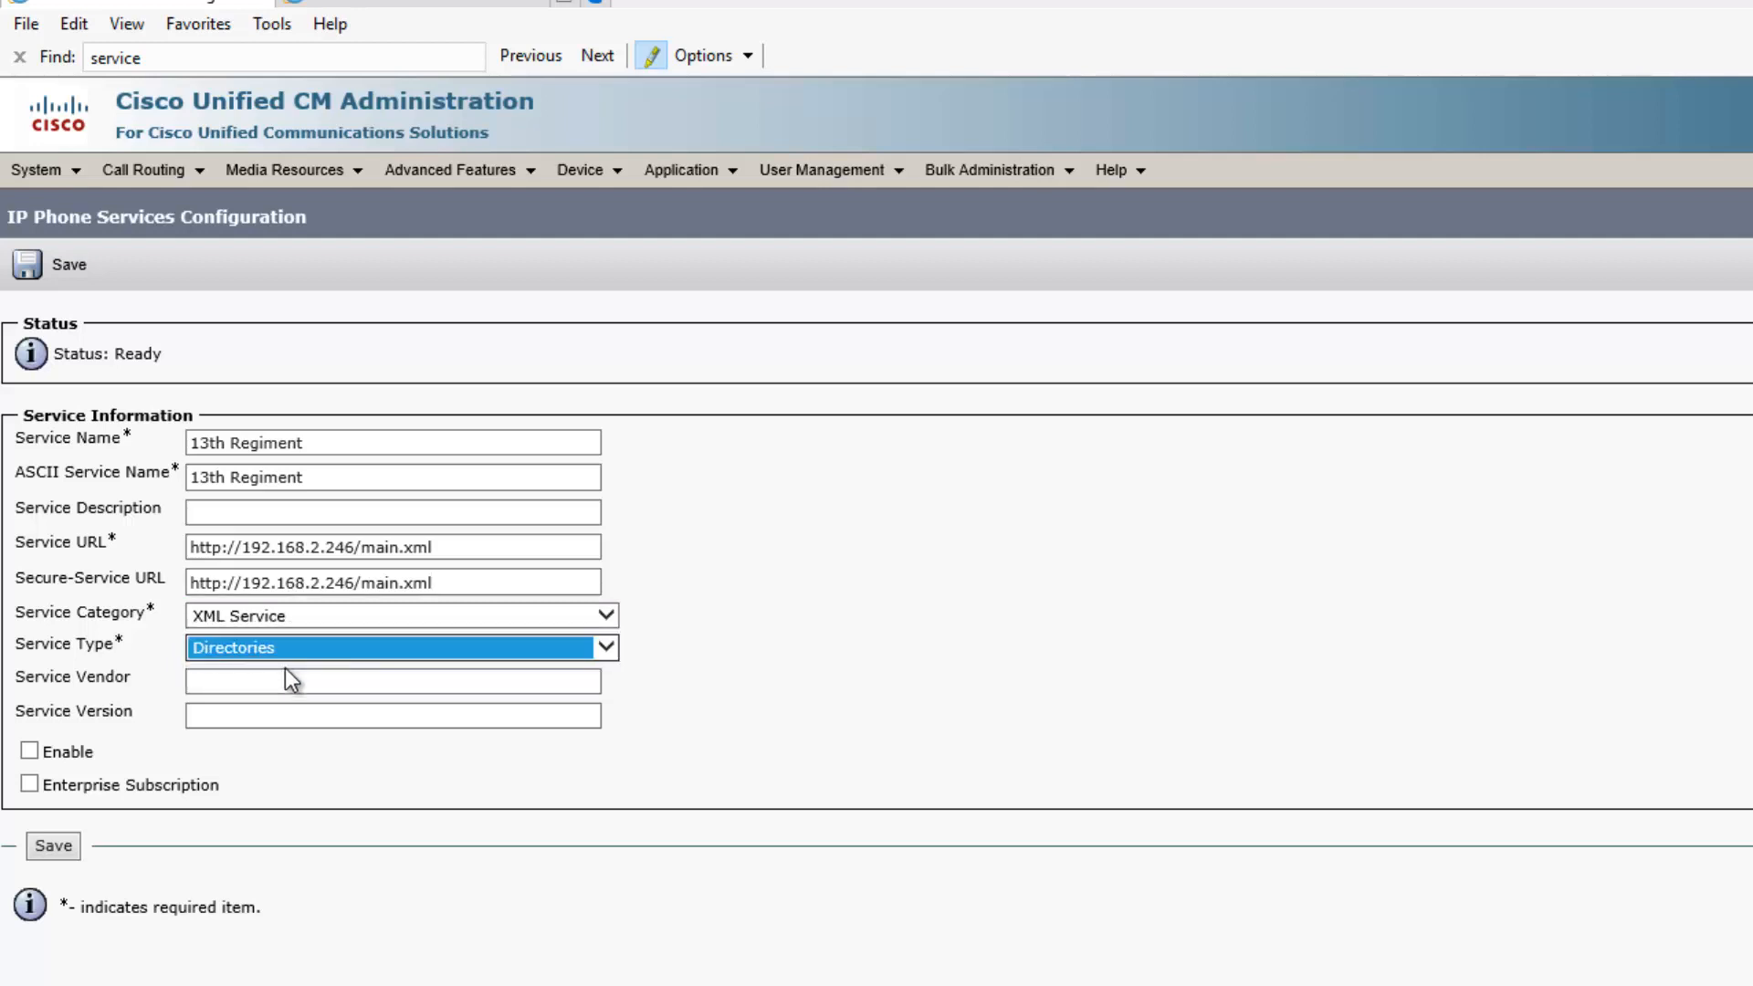
left_click(30, 751)
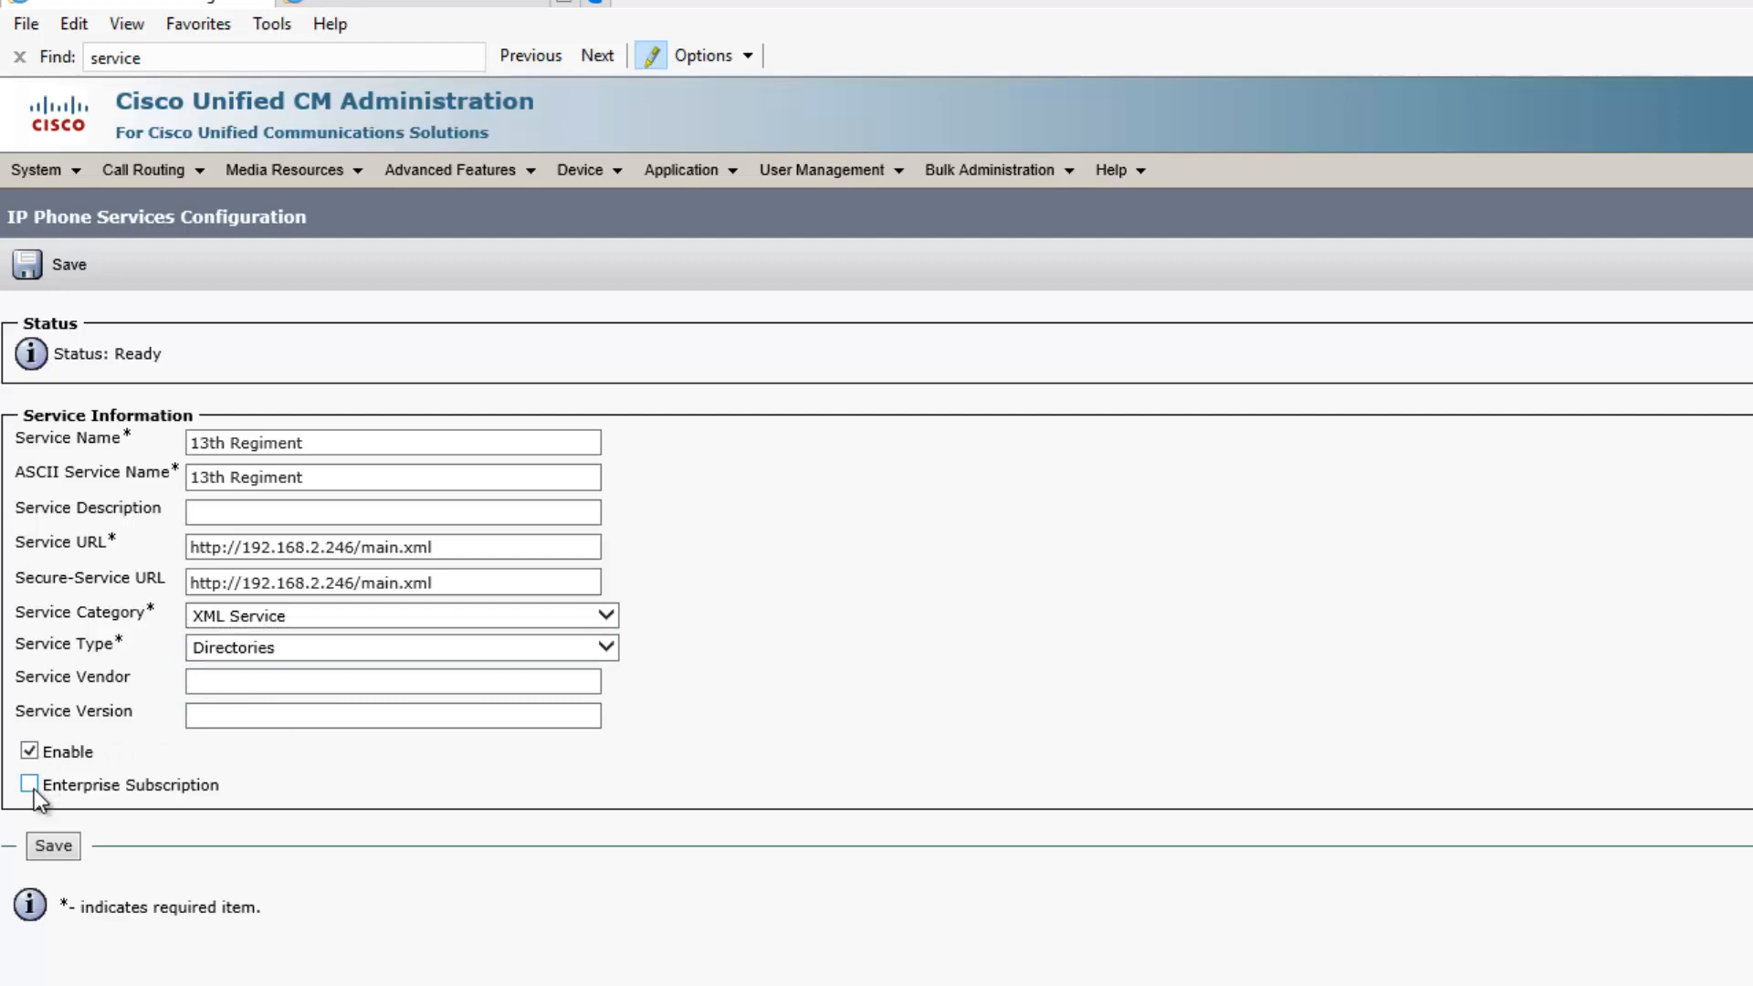
left_click(60, 852)
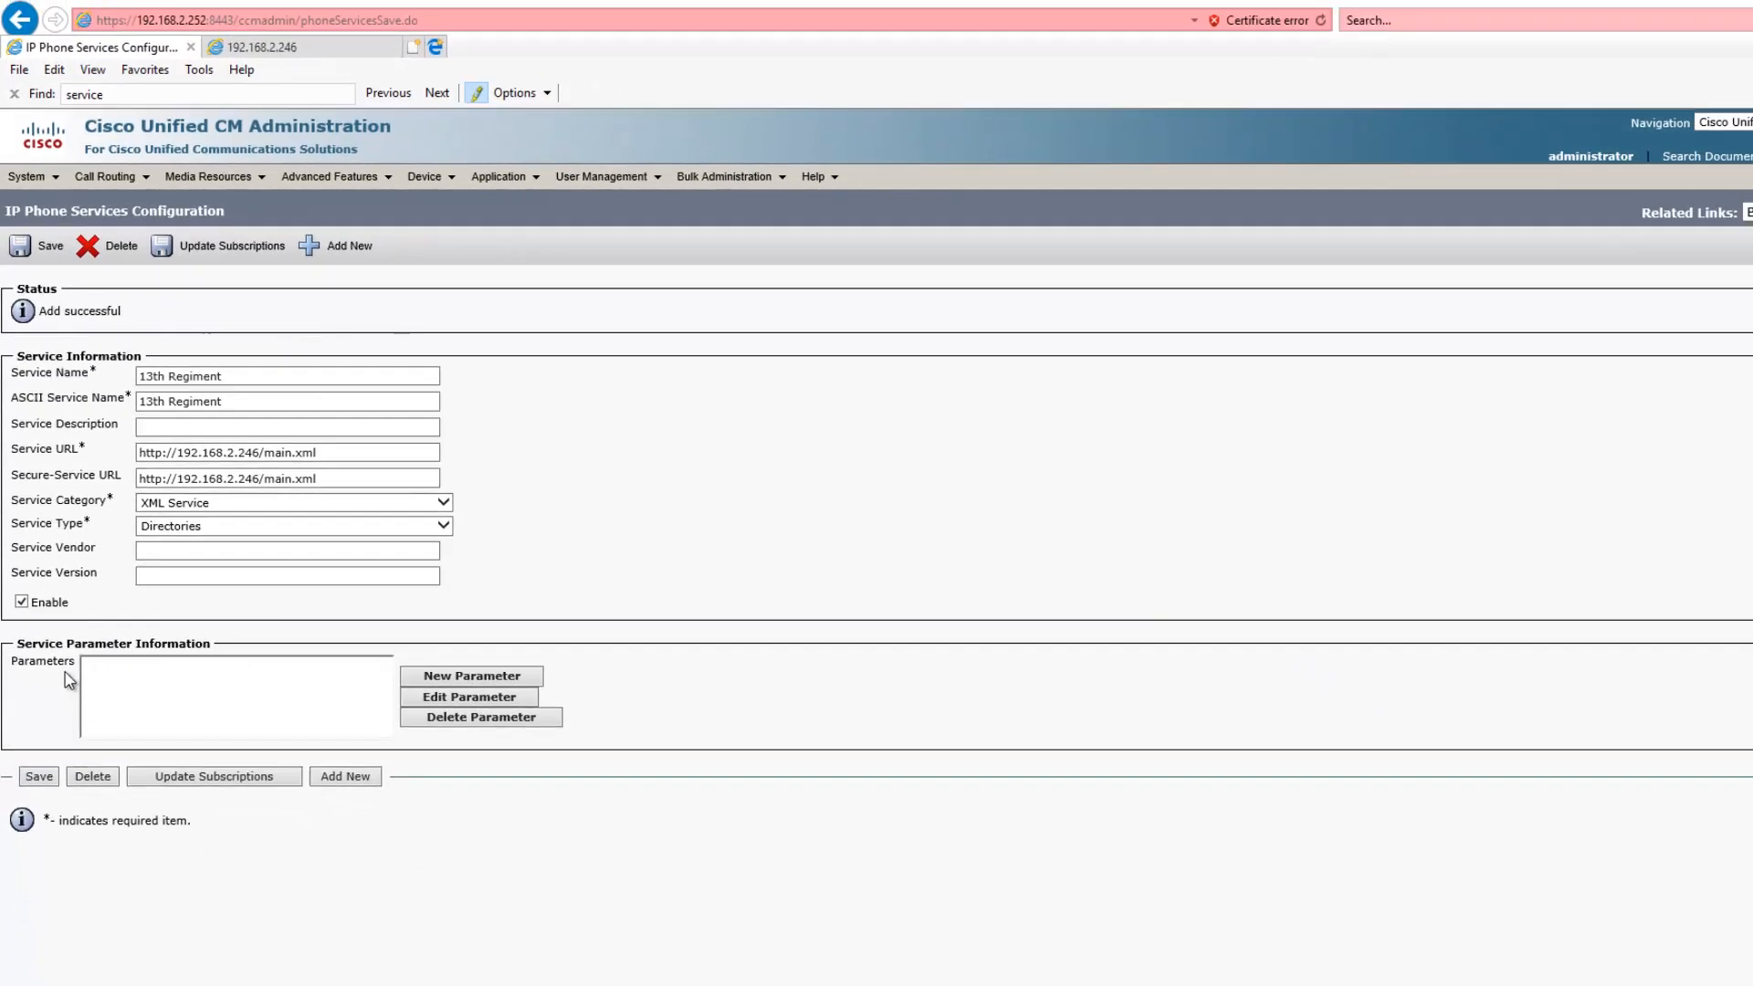
- Open the Cisco IP Communicator phone's configuration and clear its Directory URL under External Data Locations Information
mouse_move(431, 177)
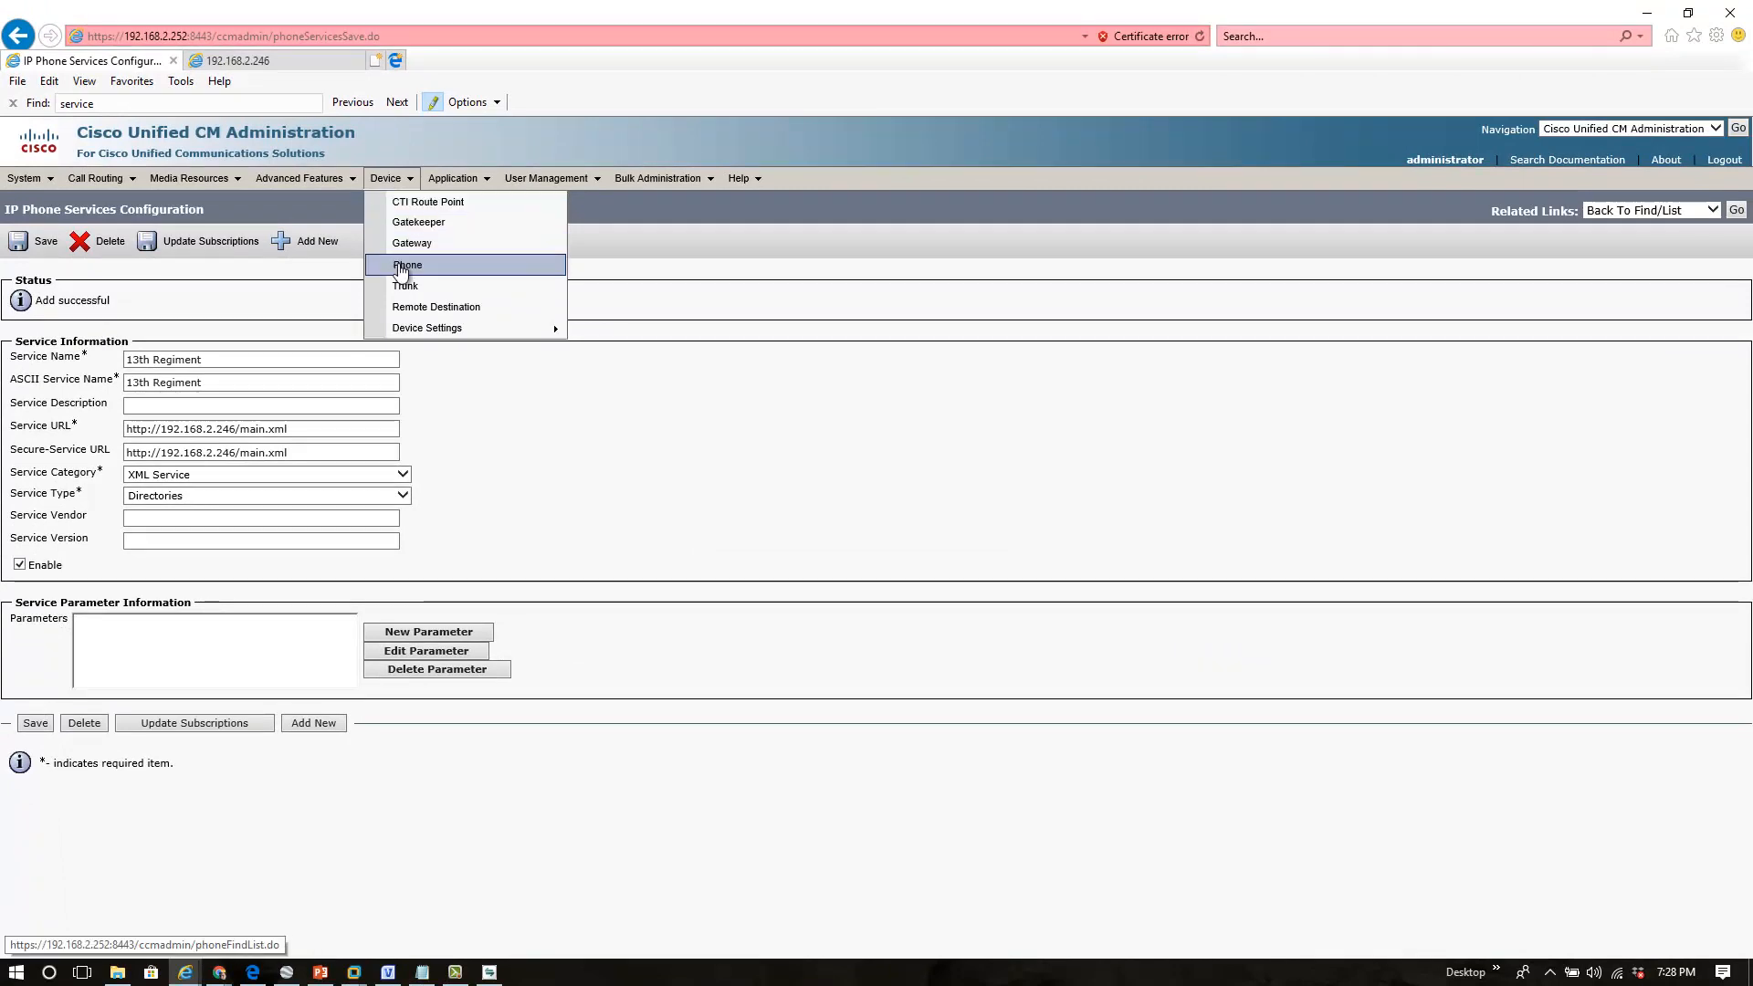
left_click(402, 267)
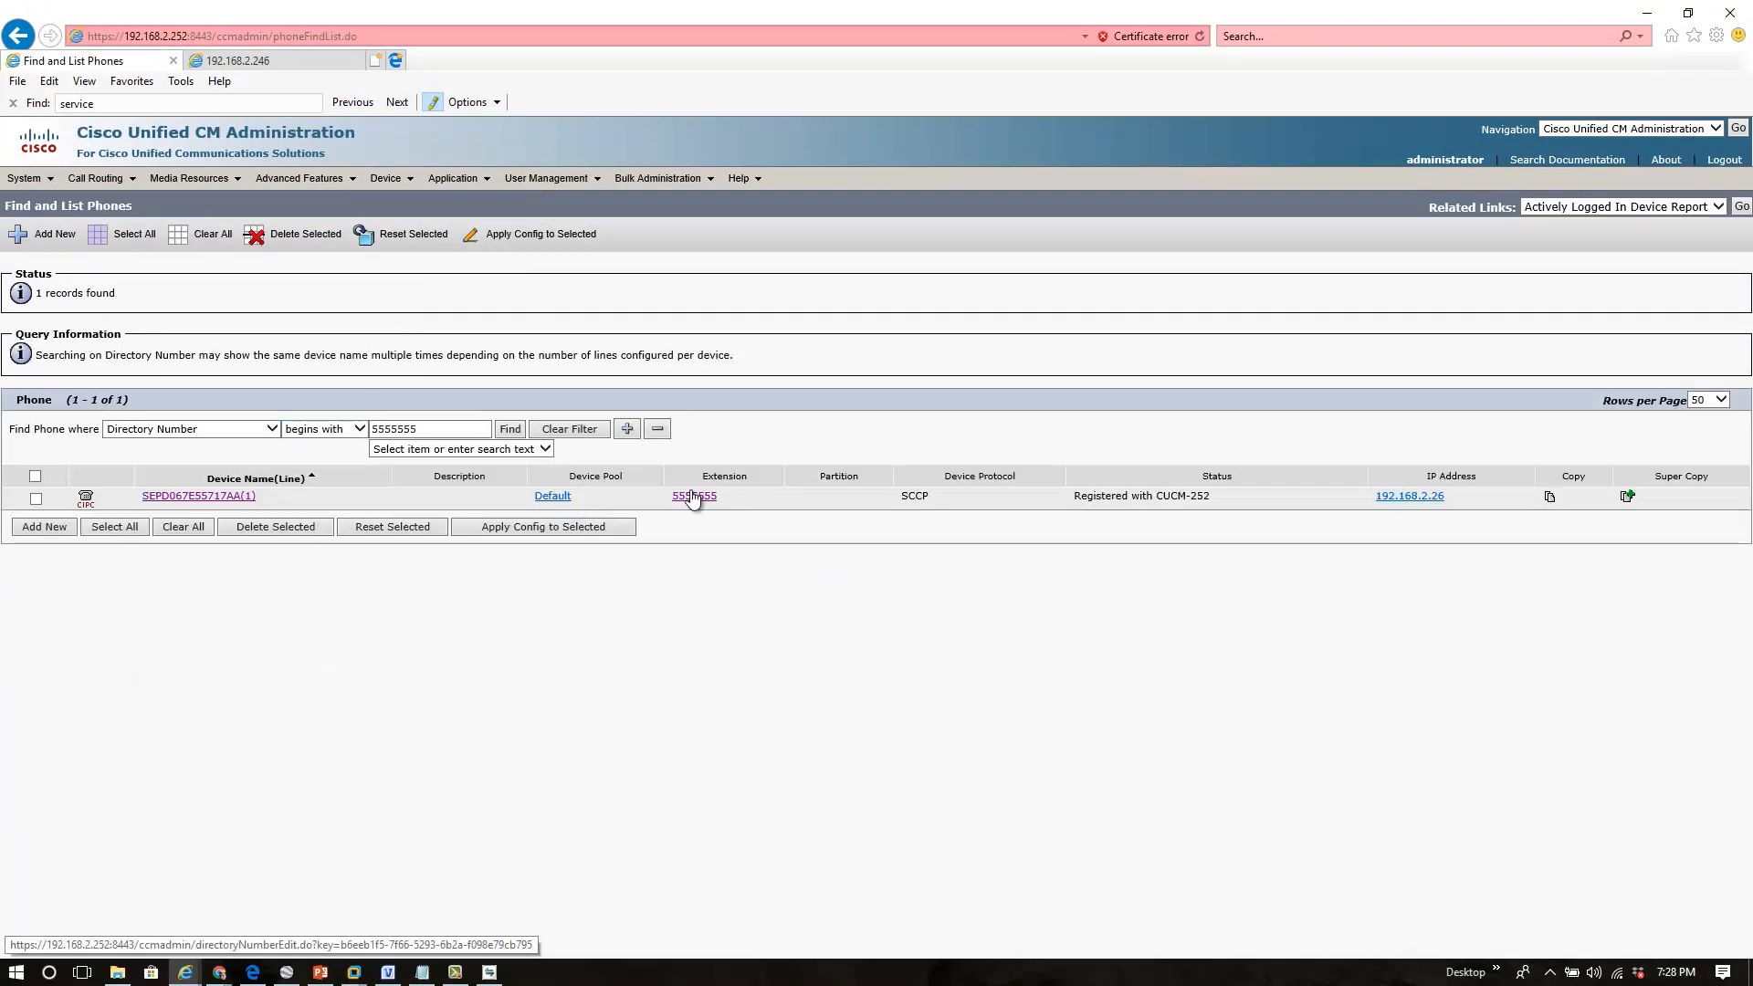
left_click(197, 498)
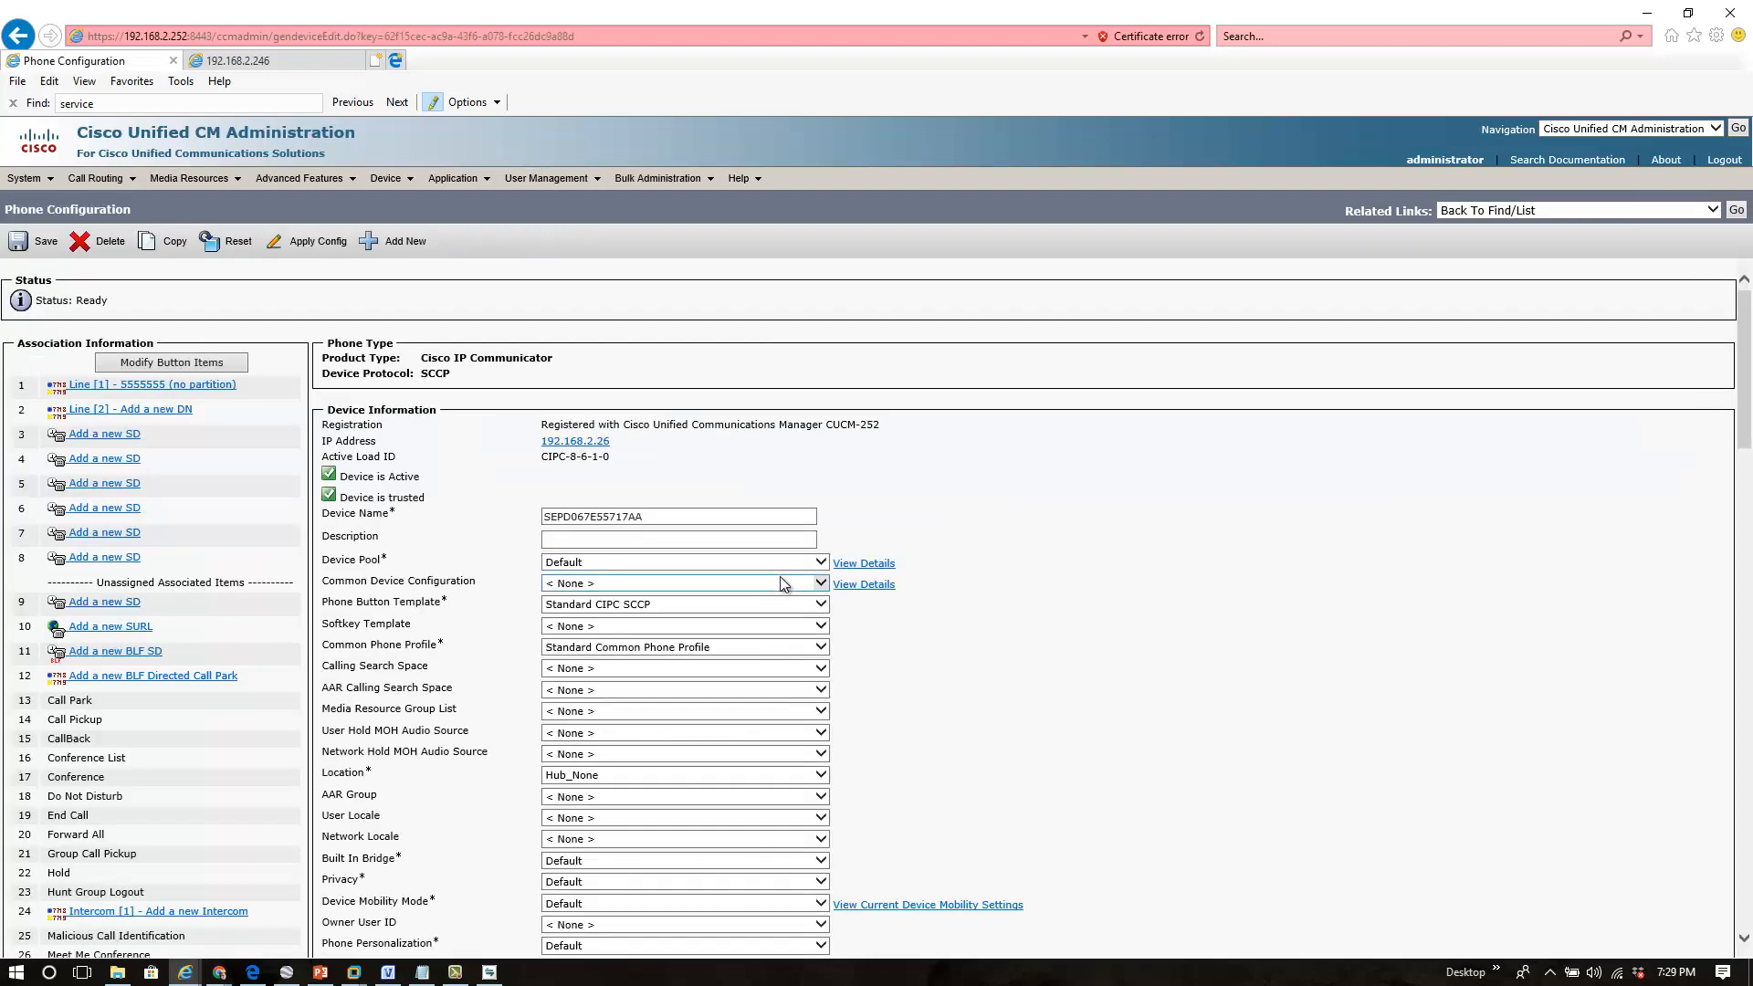
scroll(489, 540, "down", 15)
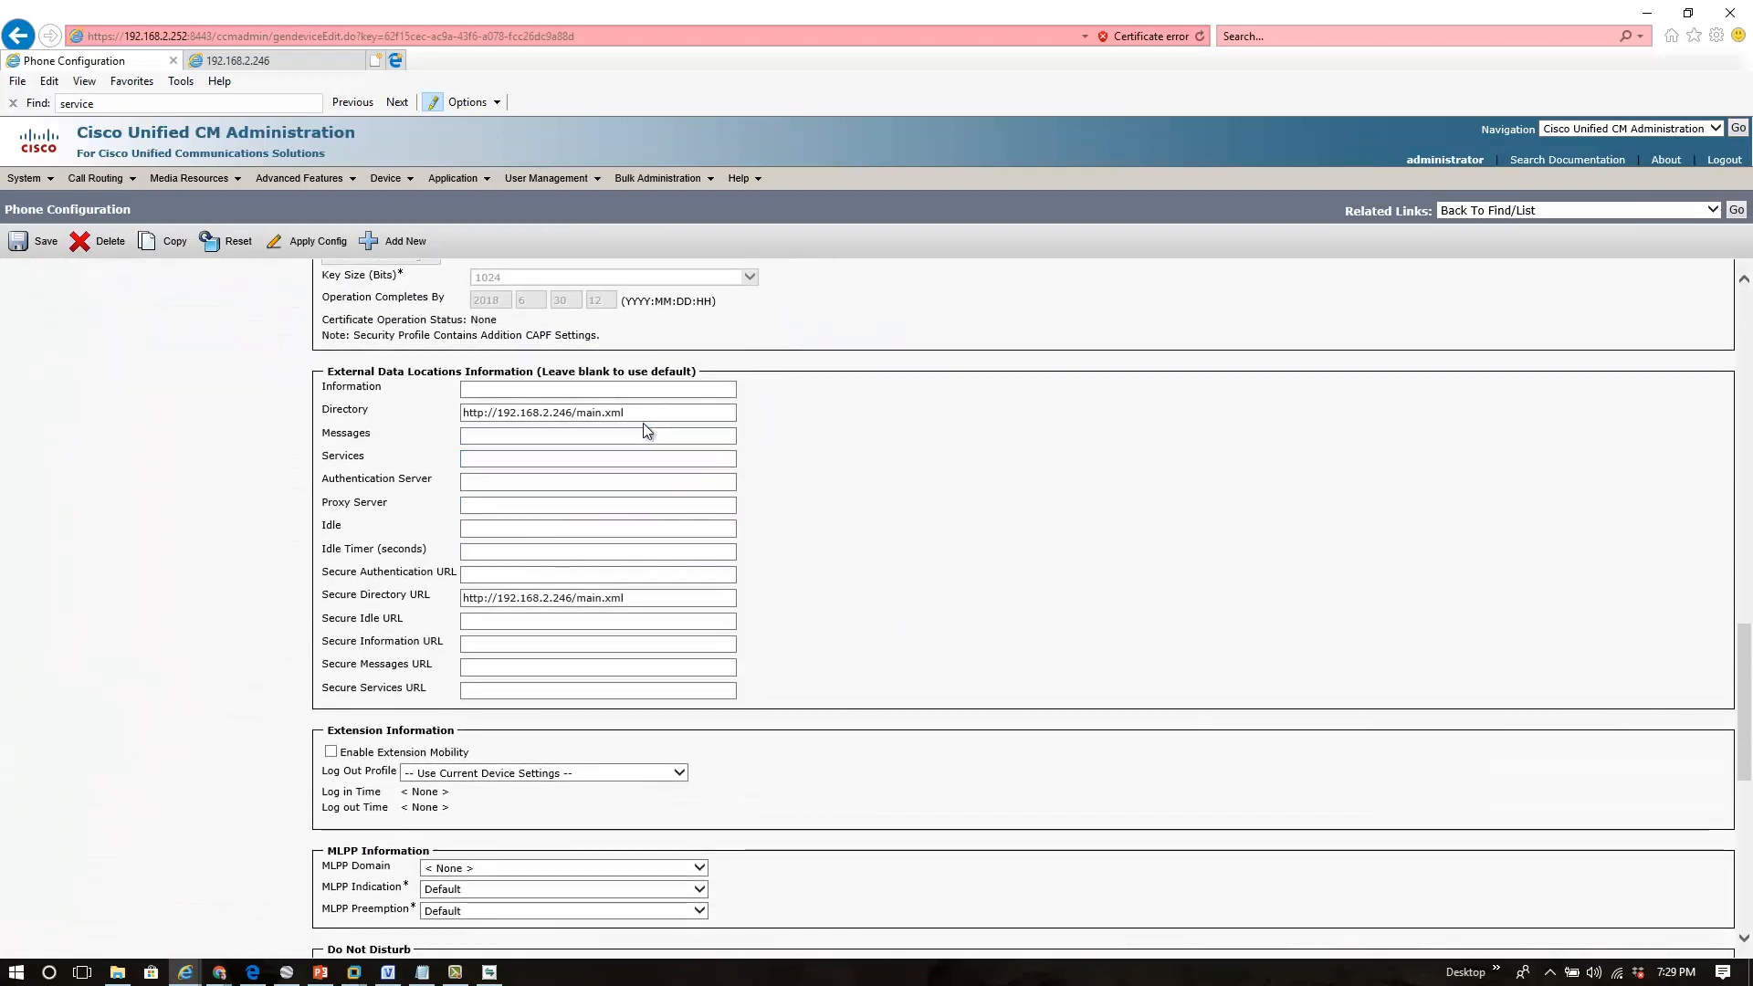
left_click_drag(630, 413, 392, 395)
key("BackSpace")
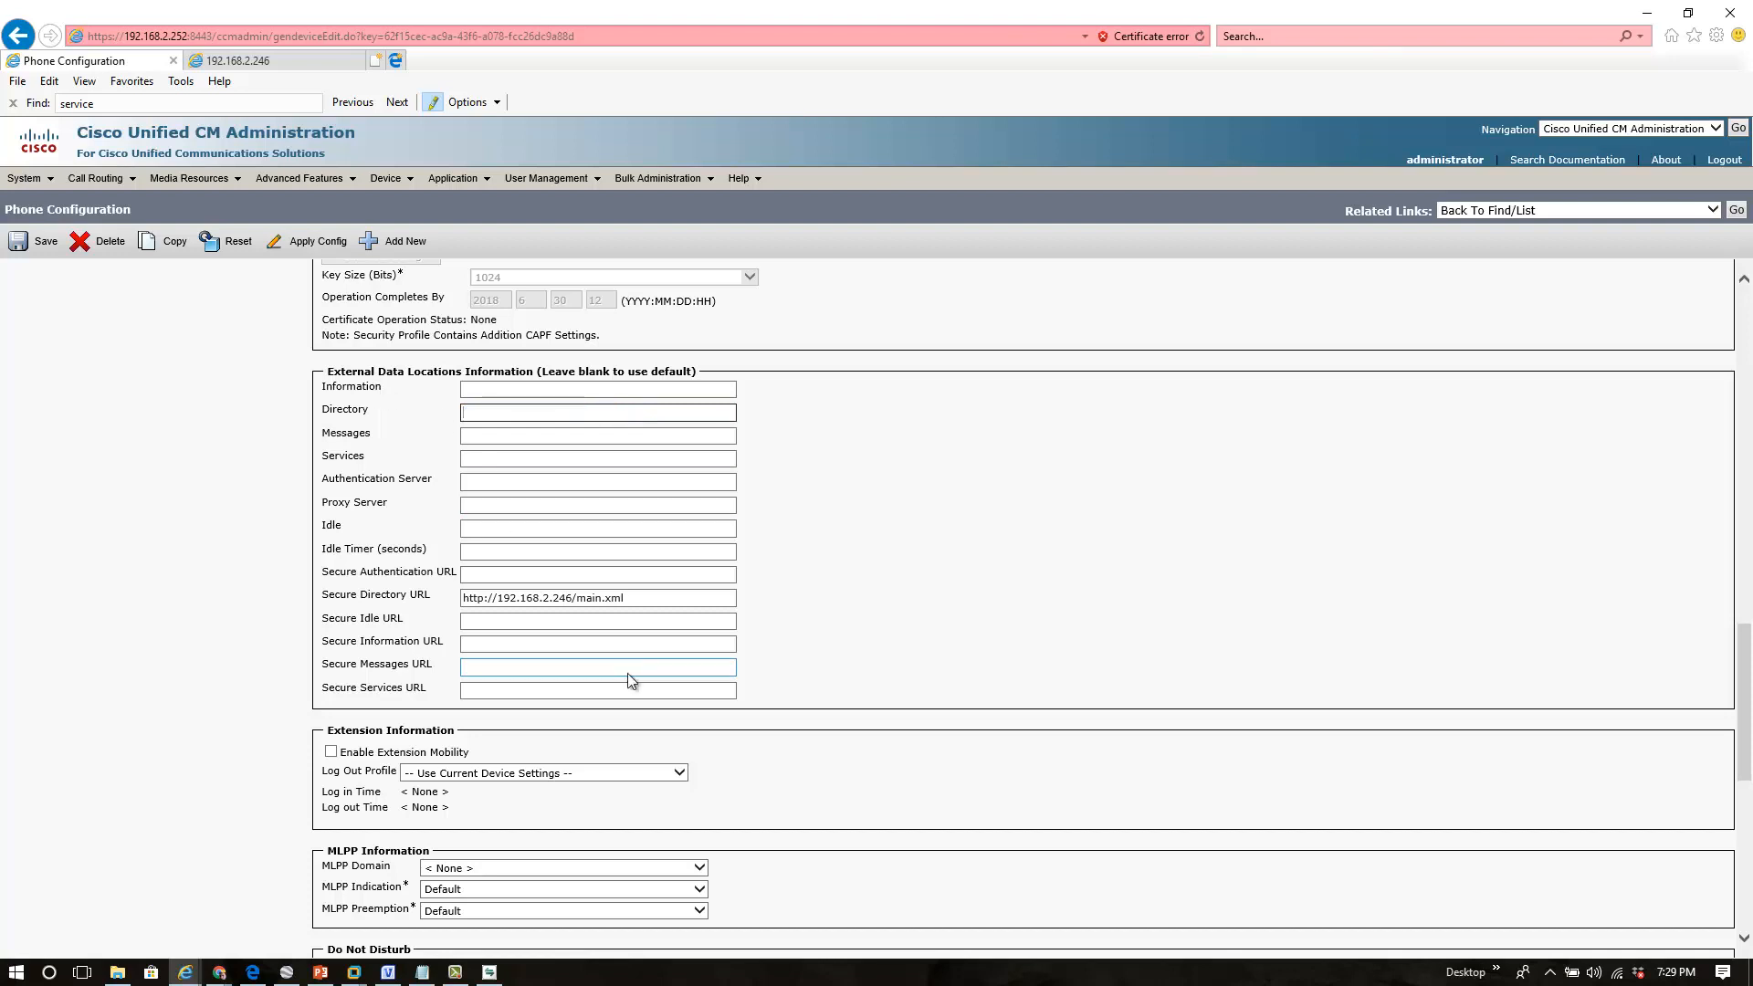
- Set the phone's Services Provisioning to Default and save the phone configuration
scroll(628, 681, "up", 10)
left_click(628, 367)
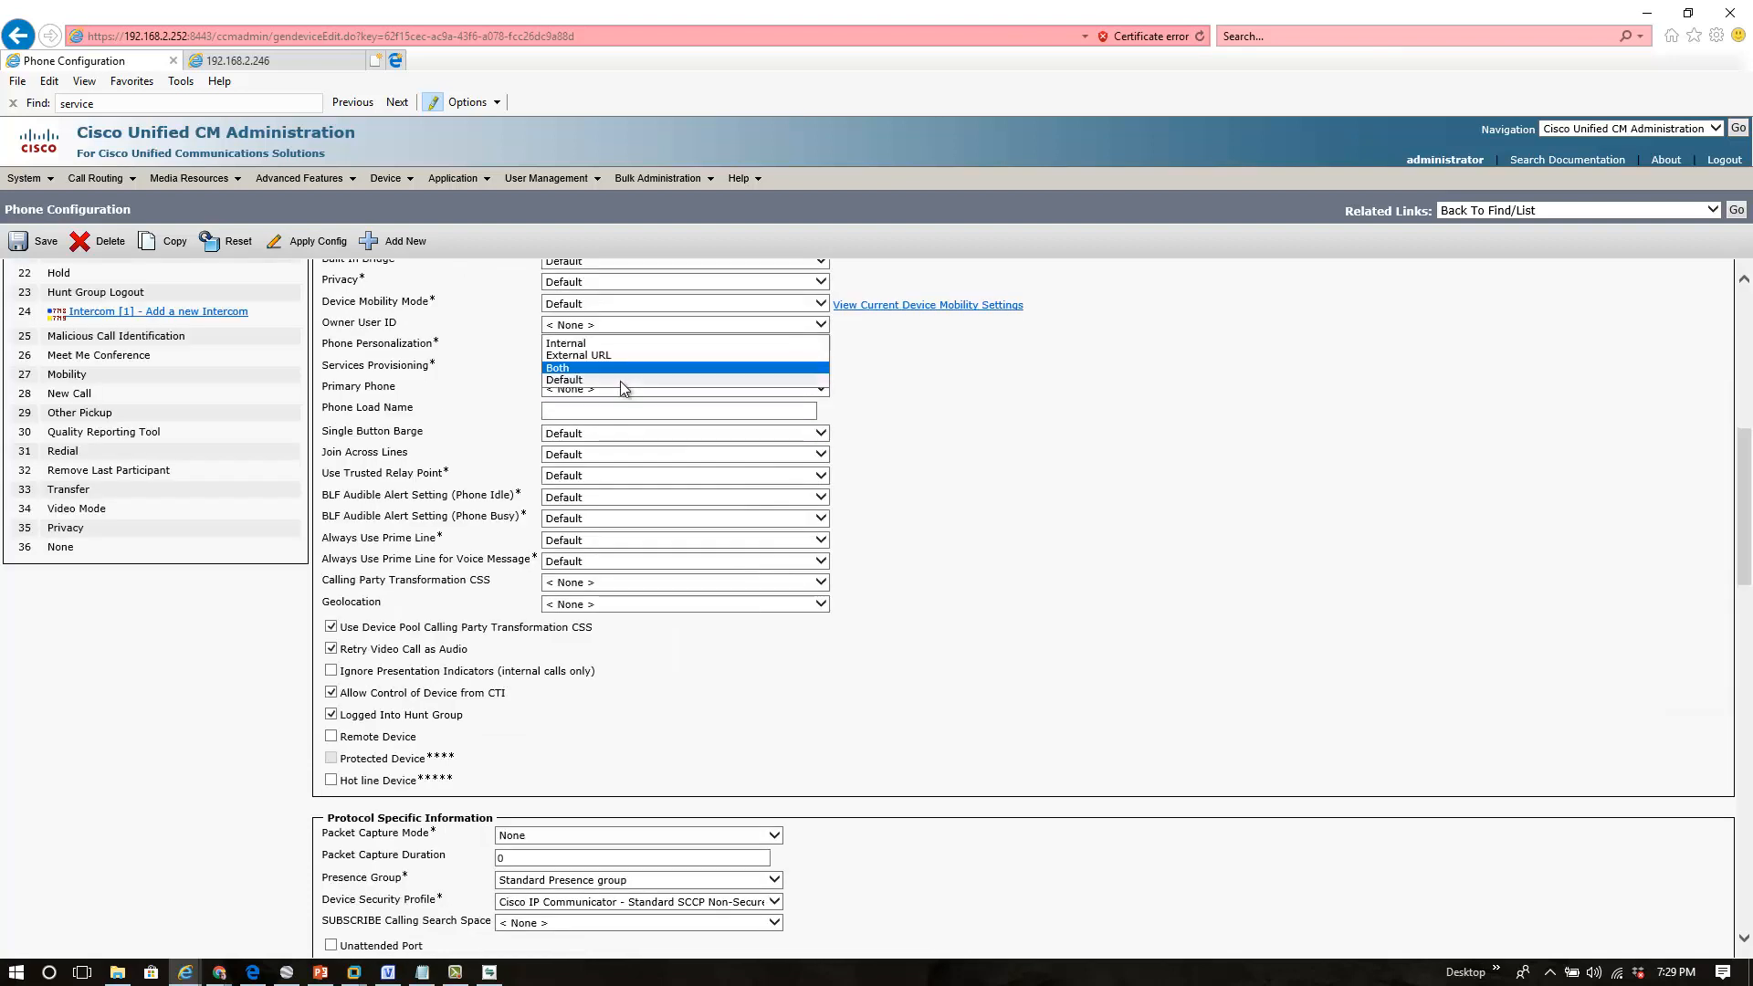
left_click(626, 379)
left_click(17, 240)
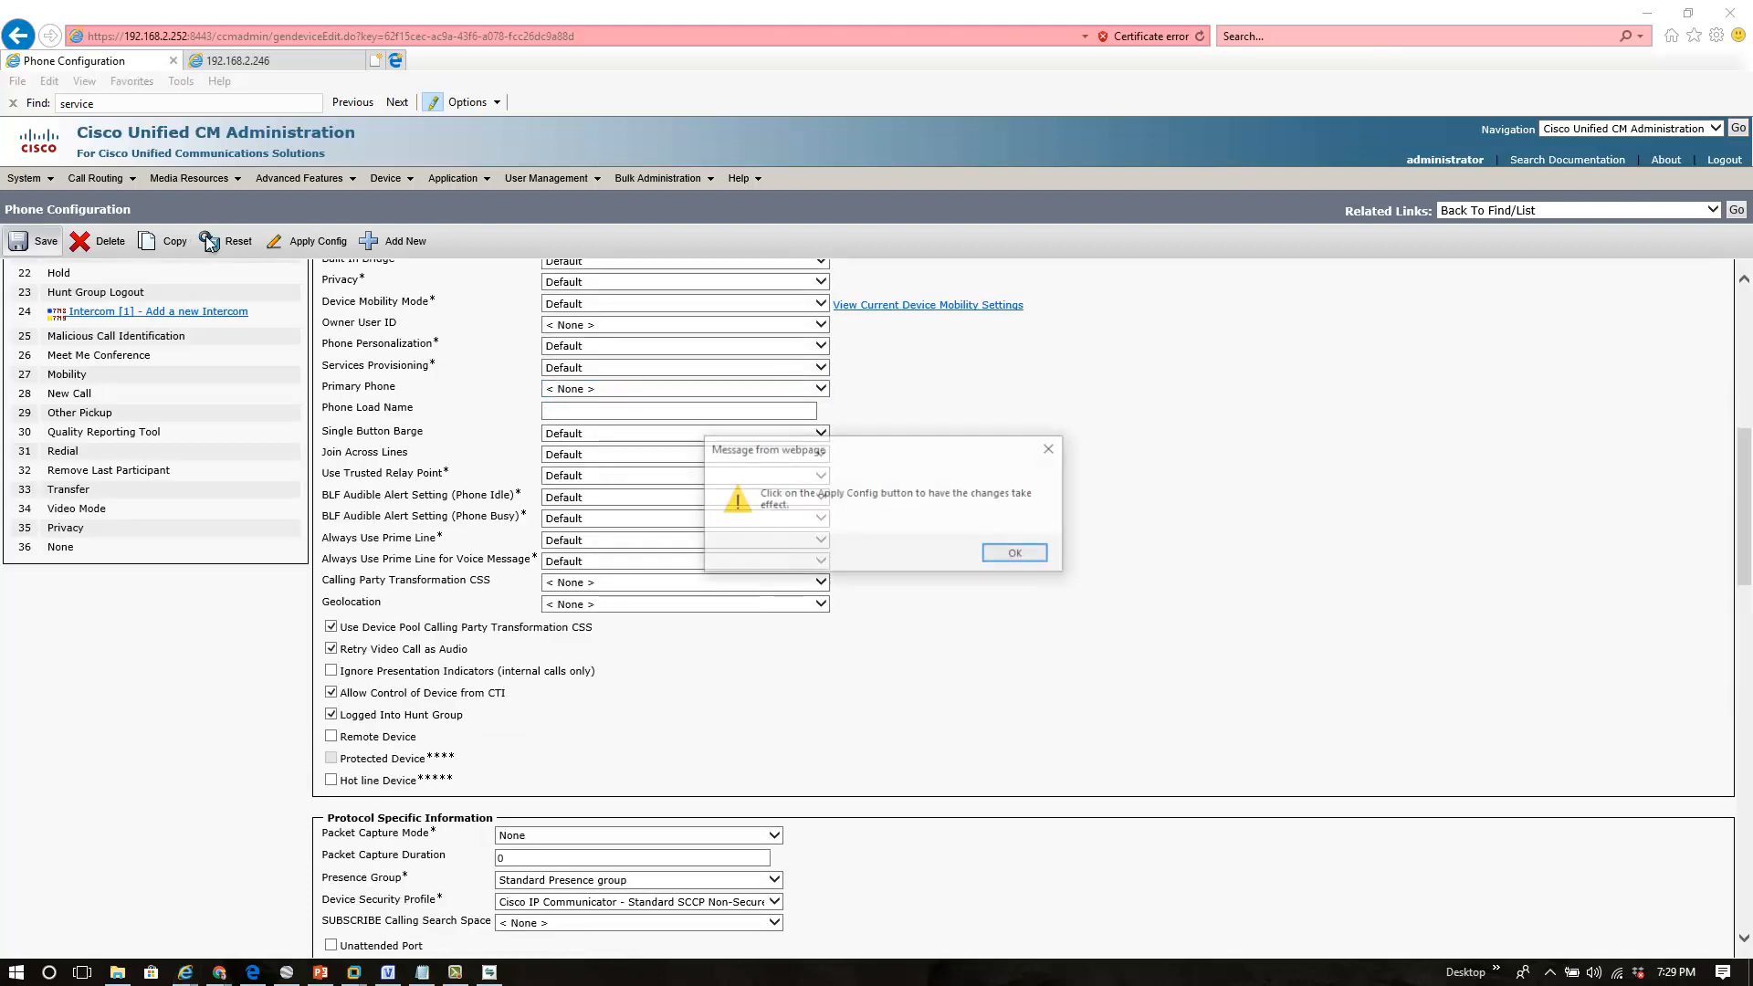
left_click(1017, 557)
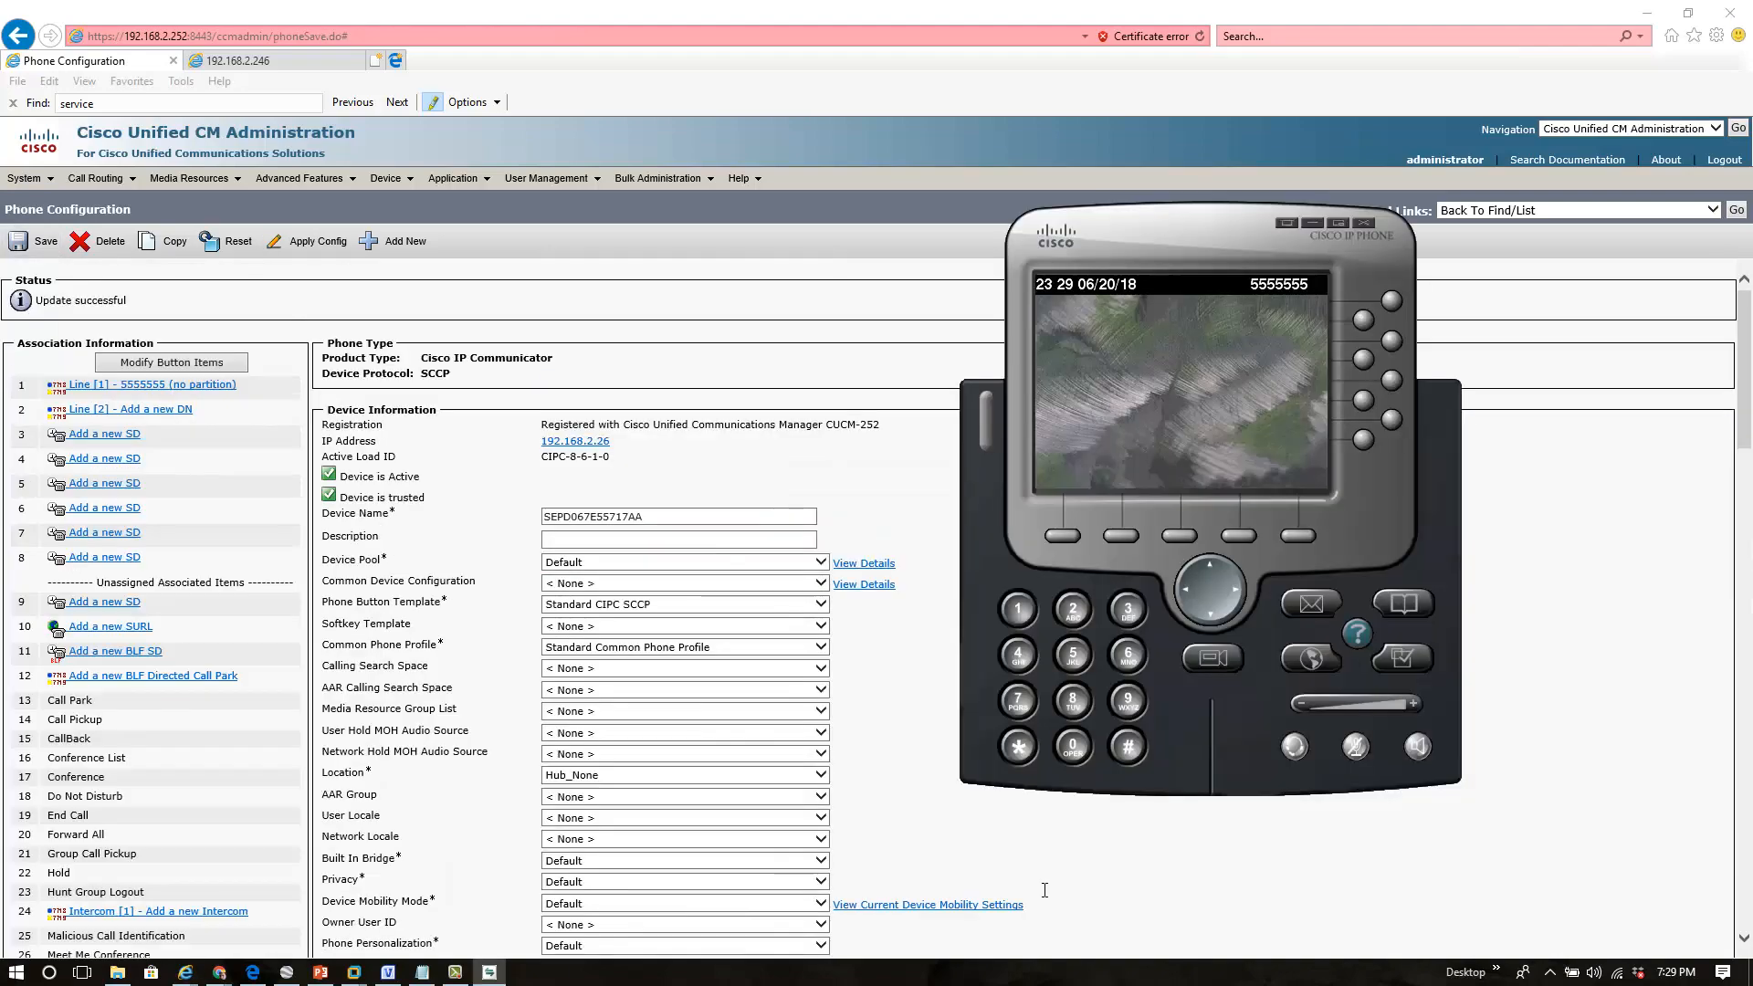
- Open the Directories list on Cisco IP Communicator and enter the 13th Regiment directory
left_click(1402, 603)
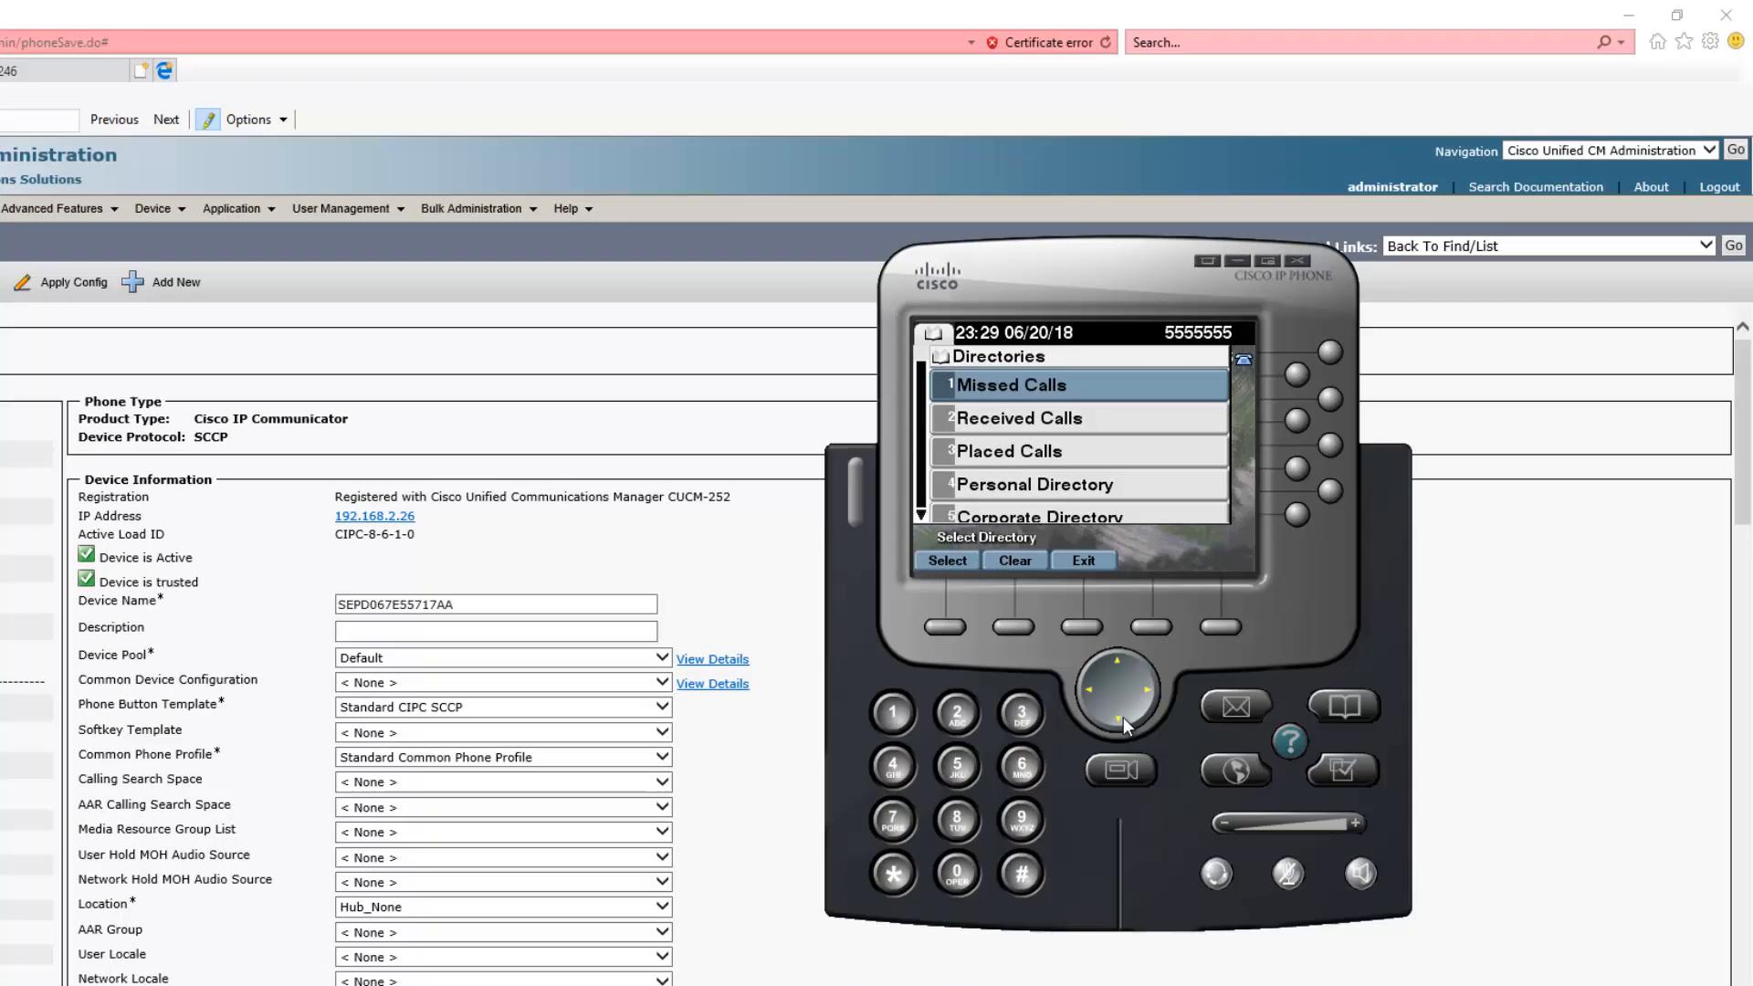
left_click(1119, 719)
left_click(1119, 719)
left_click(1119, 719)
left_click(1120, 718)
left_click(1120, 719)
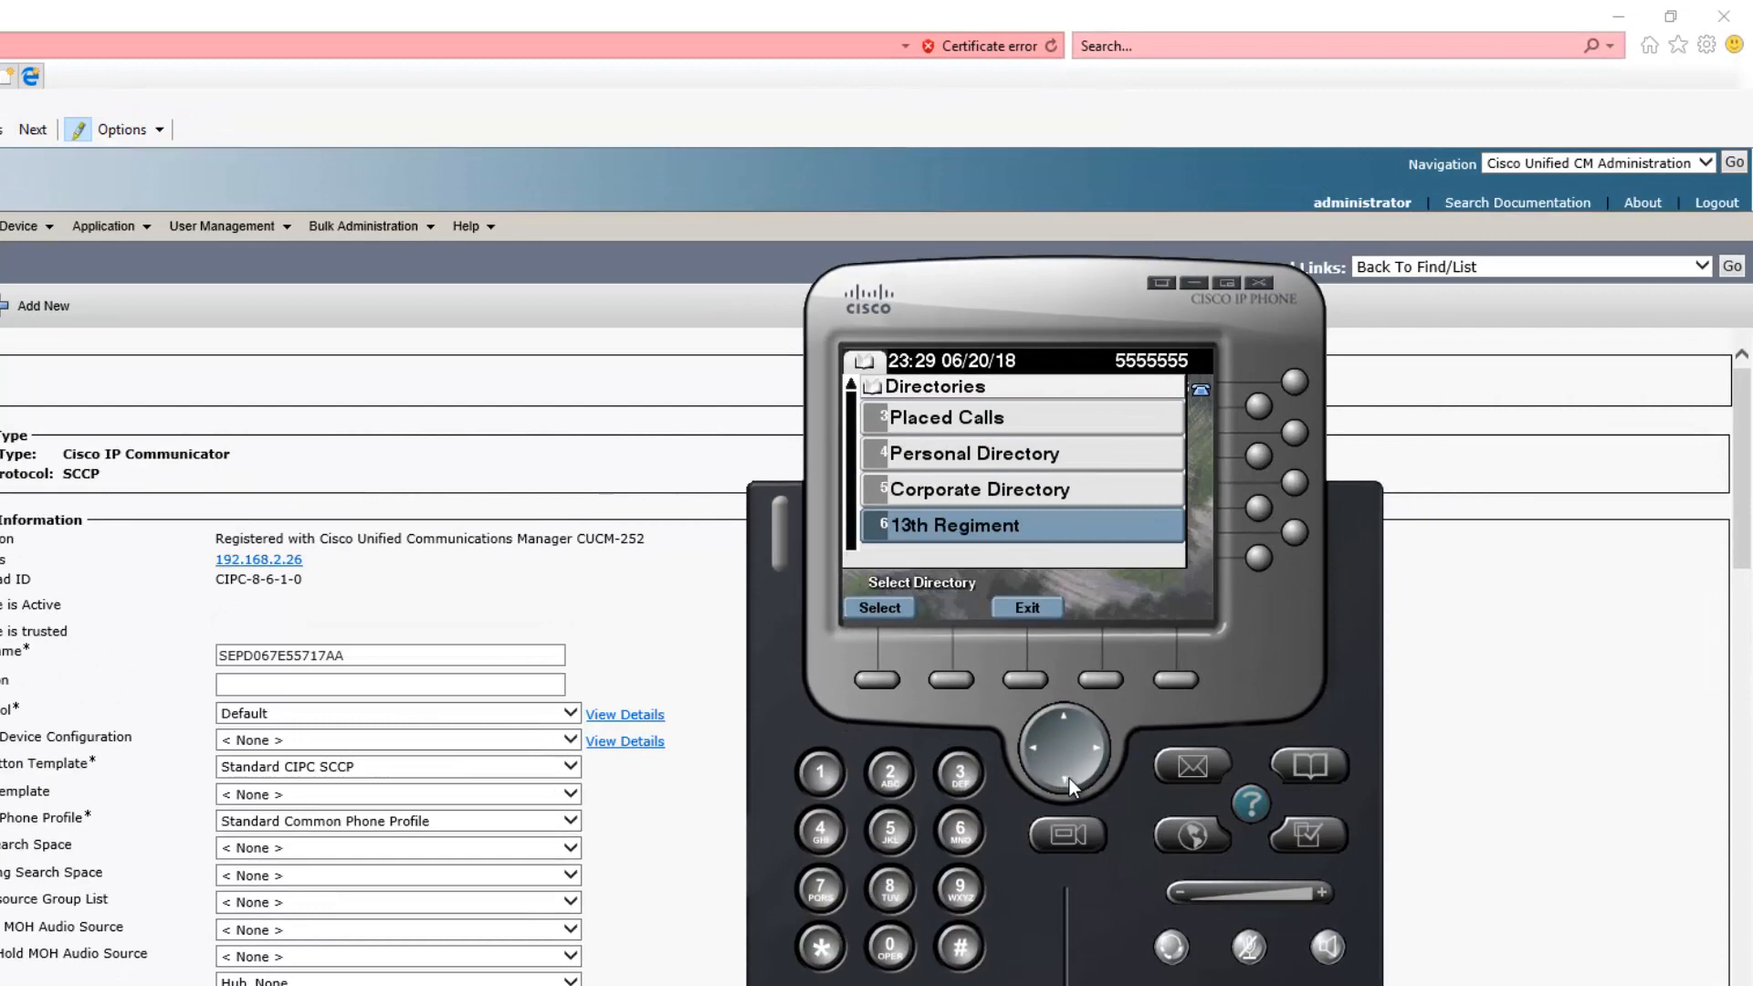
left_click(879, 678)
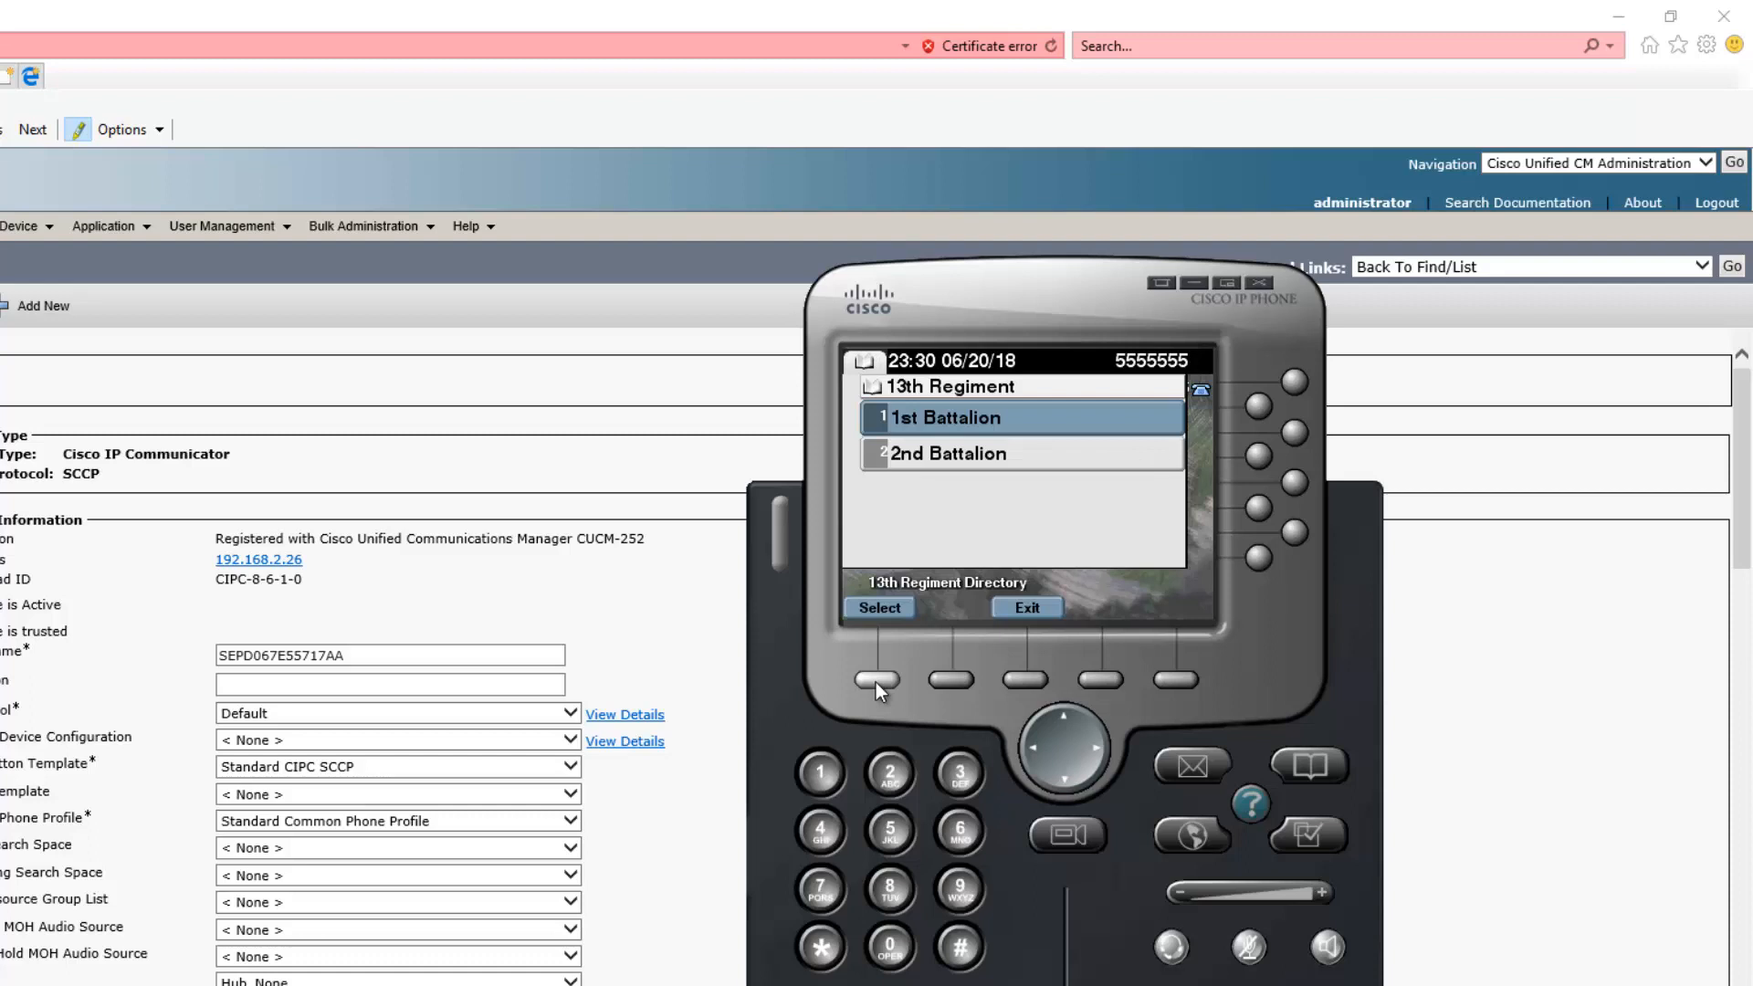
- Open the 1st Battalion directory on the phone, followed by its 1-13th BCO subdirectory
left_click(875, 682)
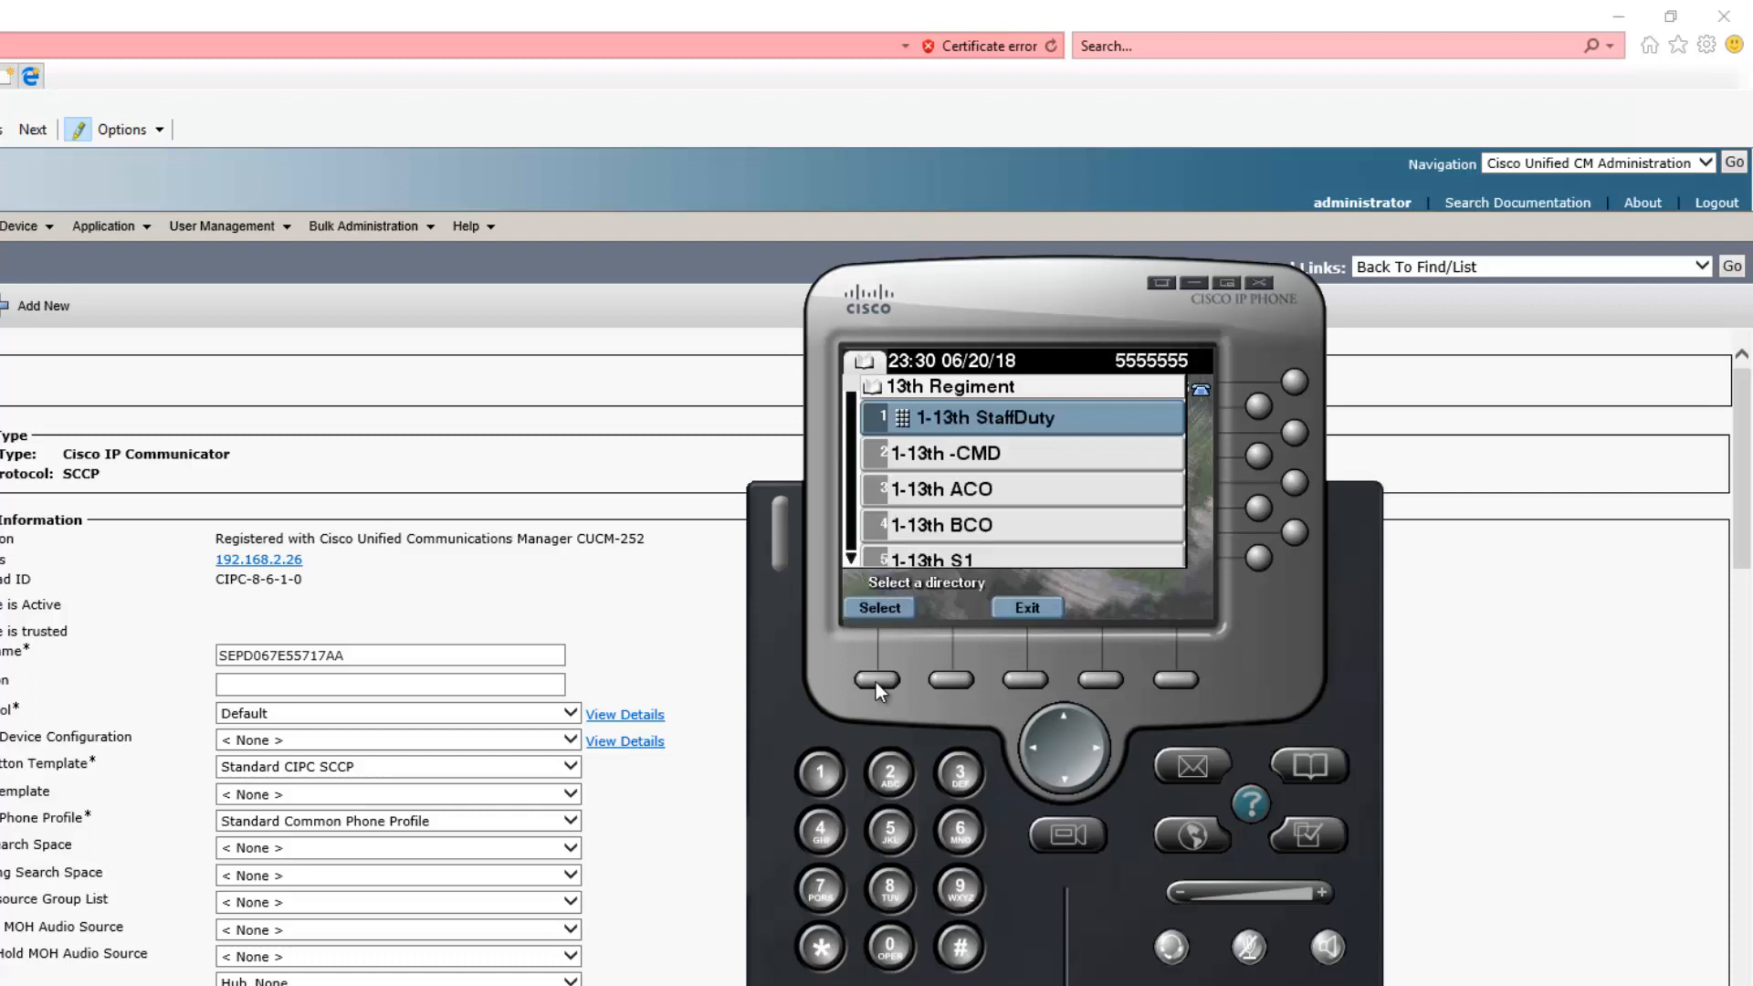
left_click(1074, 785)
left_click(1074, 785)
left_click(1074, 785)
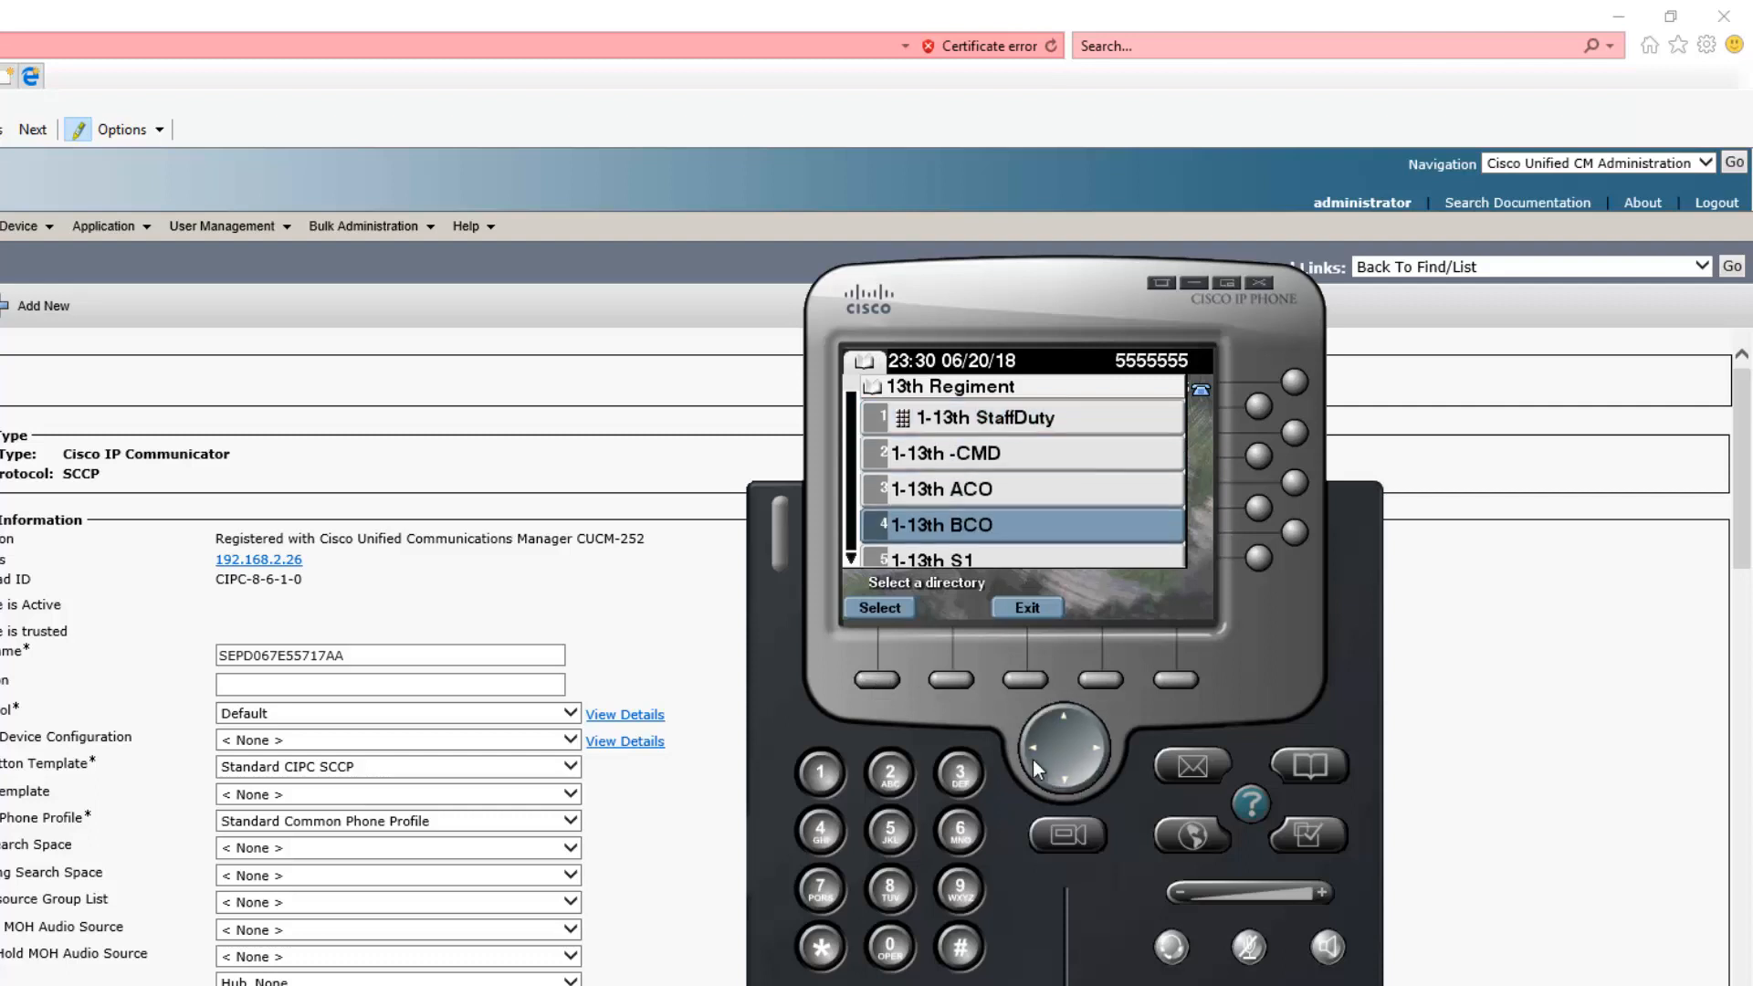
left_click(877, 679)
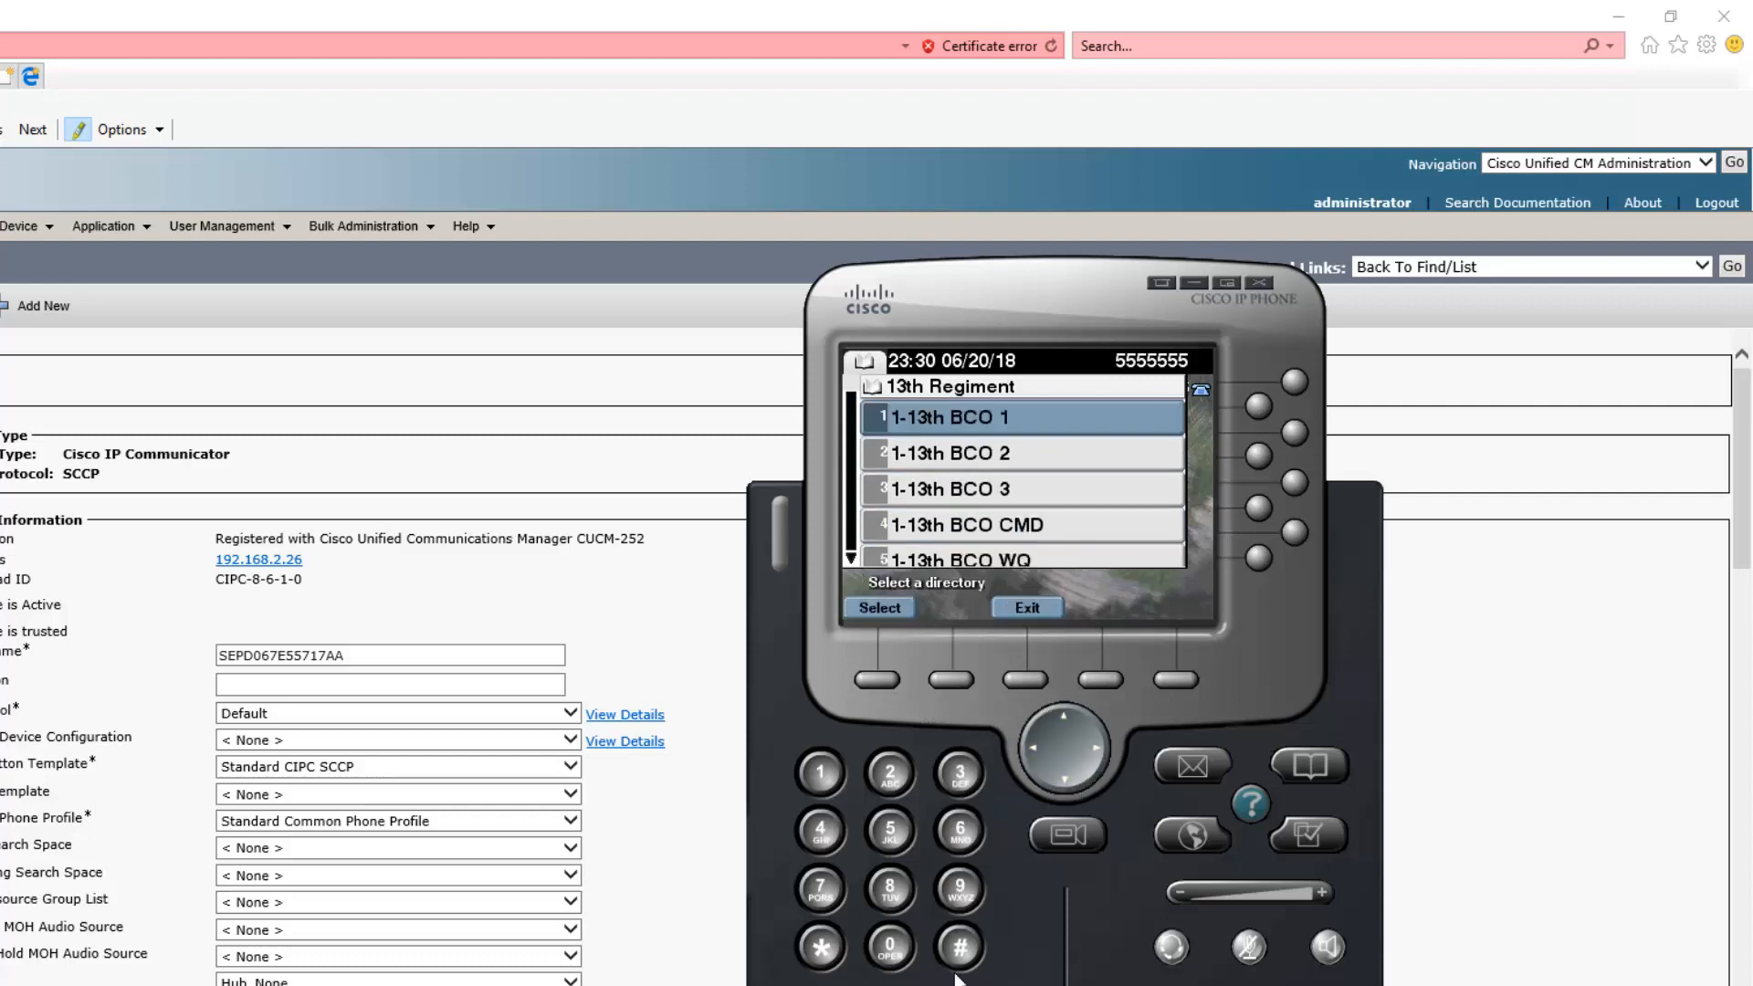